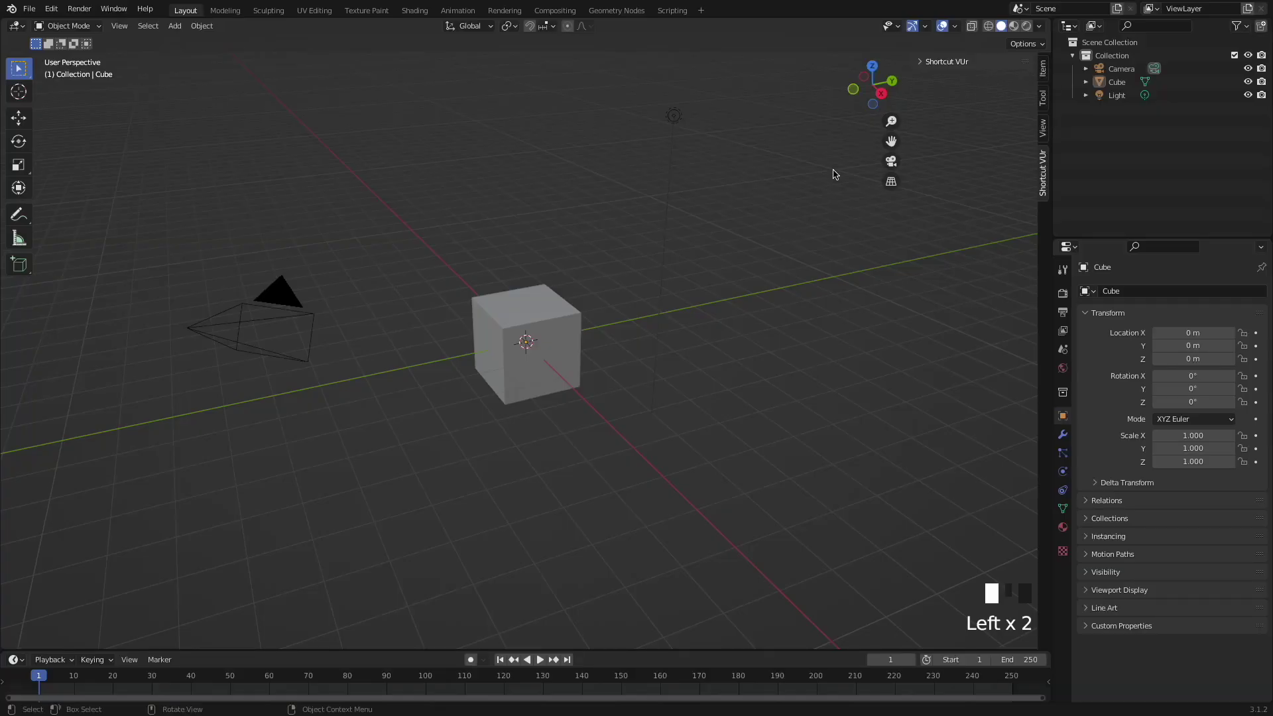
Delete the default cube and light from the scene
{"action": "left_click_drag", "start_coordinate": [457, 143], "coordinate": [759, 402]}
{"action": "key", "text": "x"}
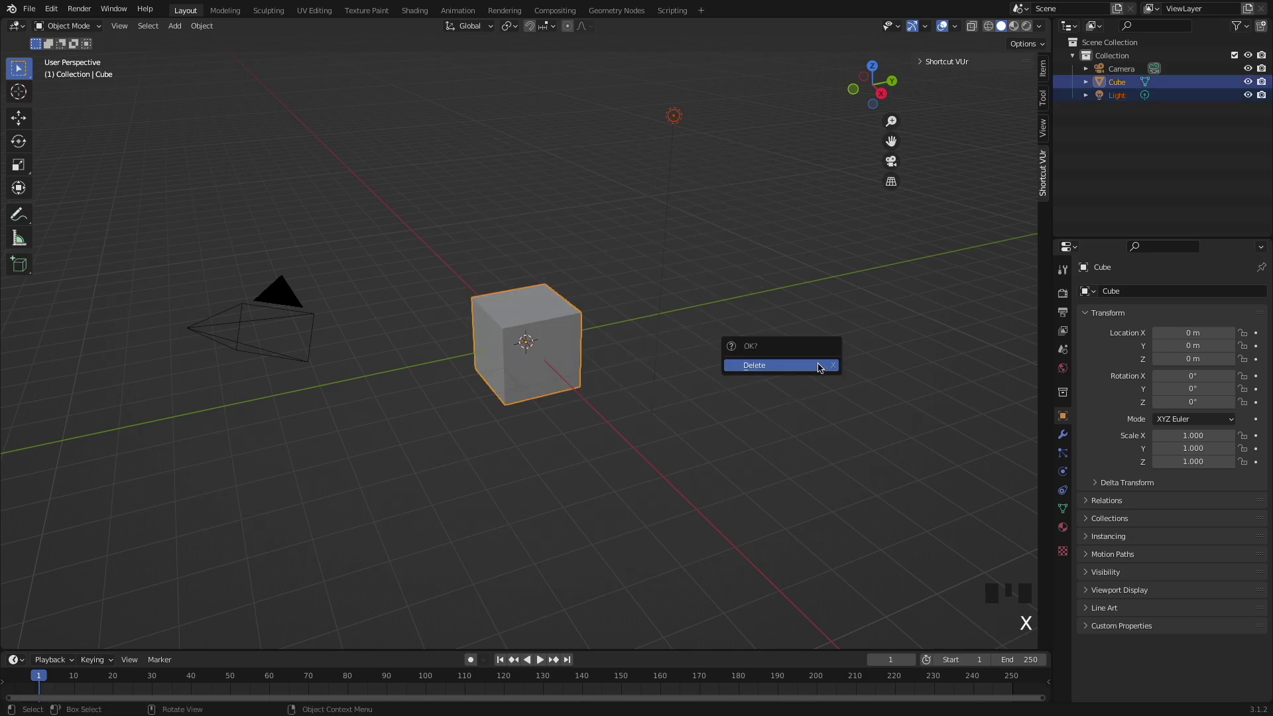
{"action": "left_click", "coordinate": [820, 367]}
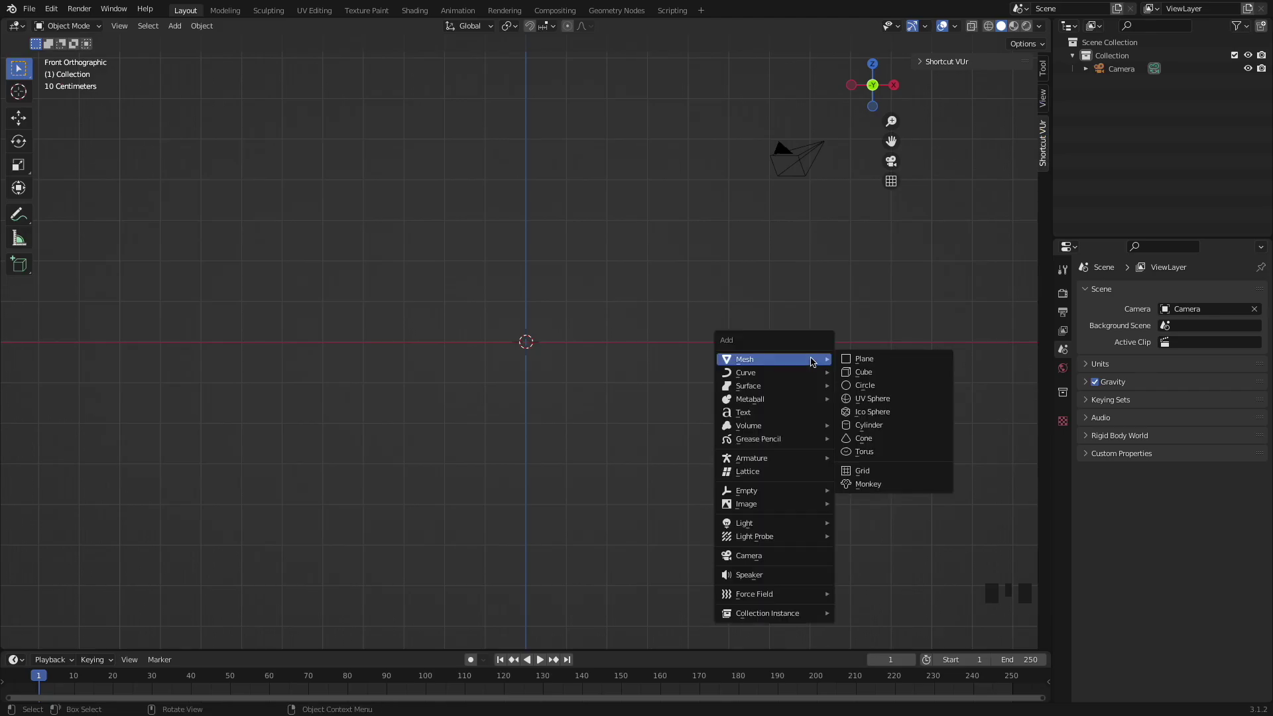
Add a UV sphere at the origin with 10 segments and 8 rings
{"action": "left_click", "coordinate": [900, 398]}
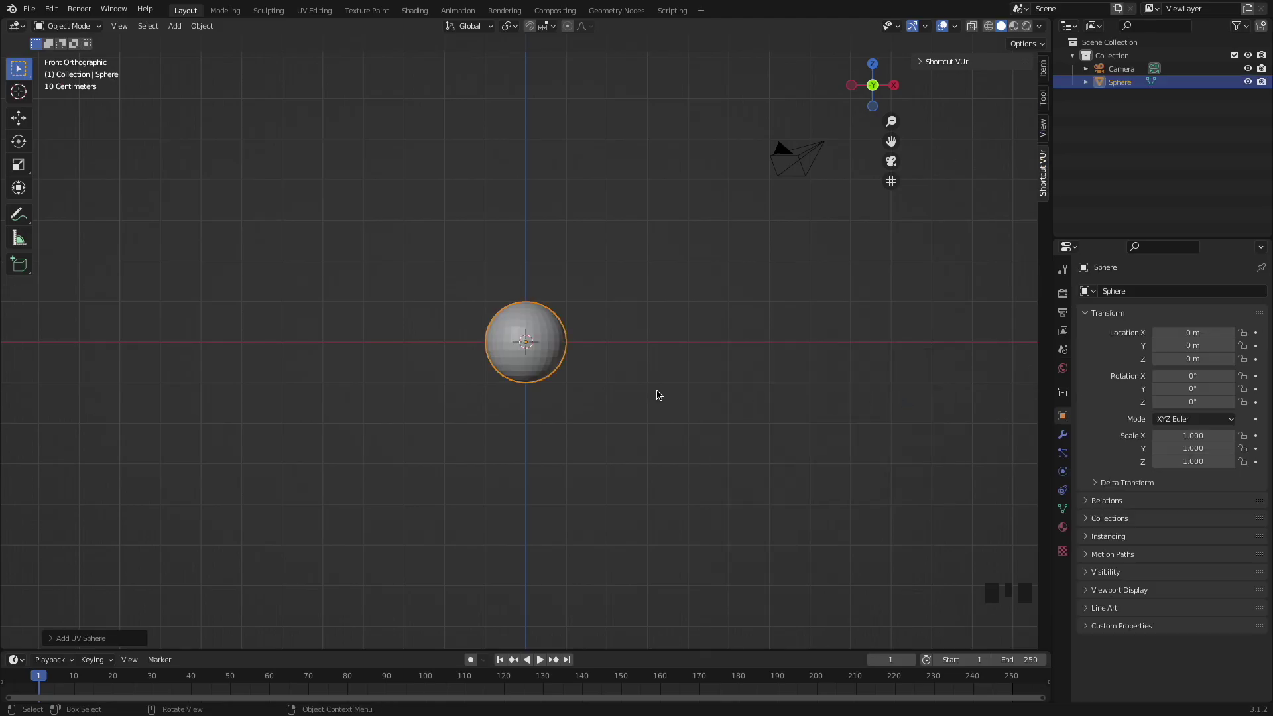
{"action": "scroll", "coordinate": [718, 408], "scroll_direction": "up", "scroll_amount": 10}
{"action": "left_click", "coordinate": [94, 638]}
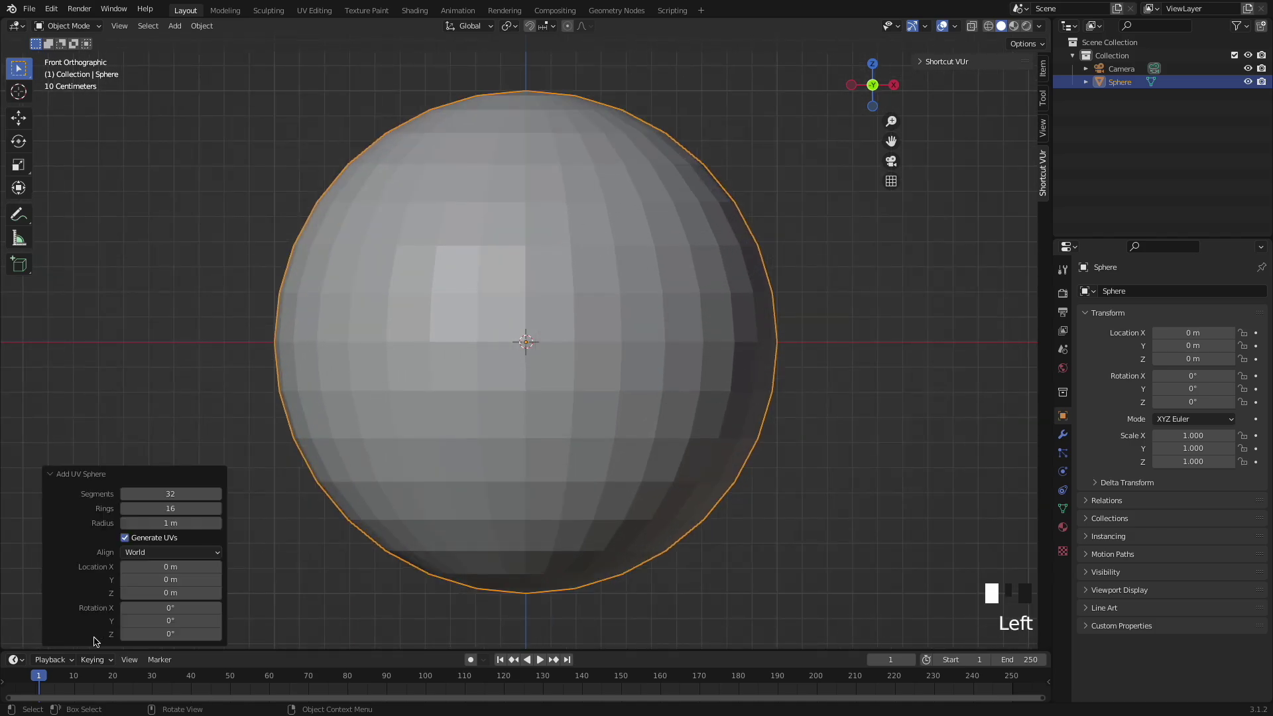
{"action": "left_click", "coordinate": [183, 493]}
{"action": "type", "text": "10"}
{"action": "key", "text": "Tab"}
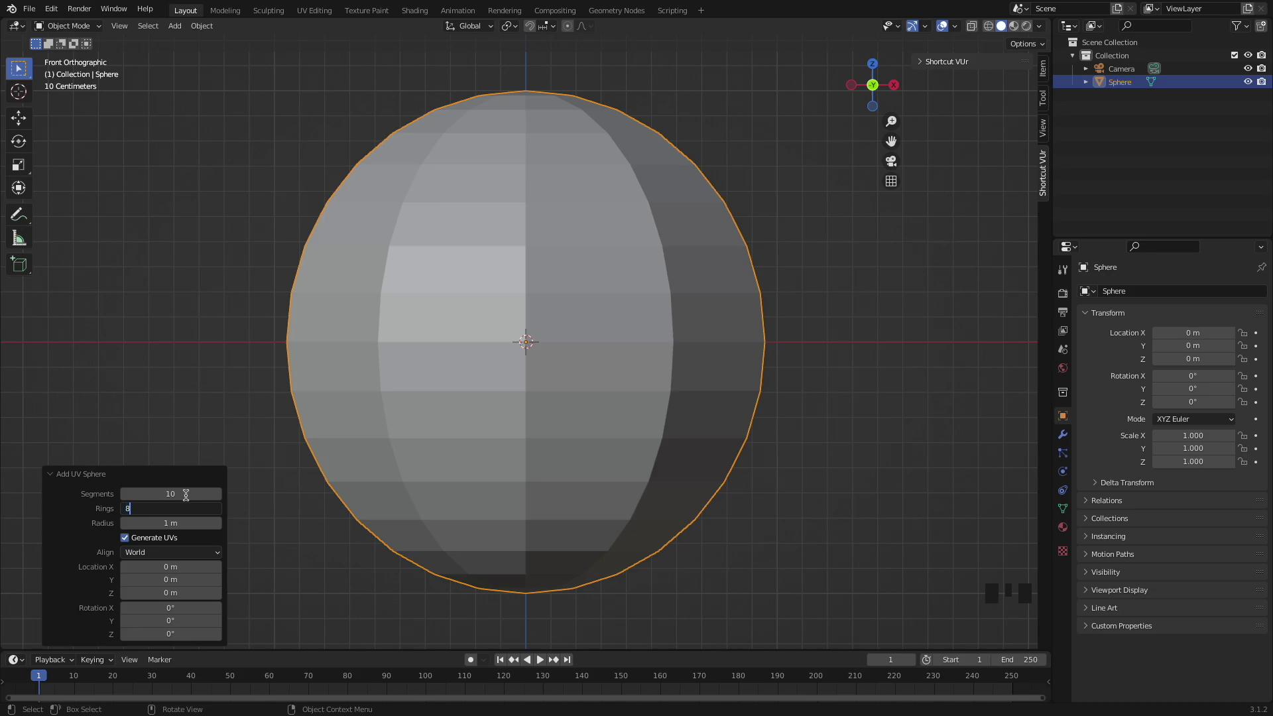
{"action": "type", "text": "8"}
{"action": "key", "text": "Tab"}
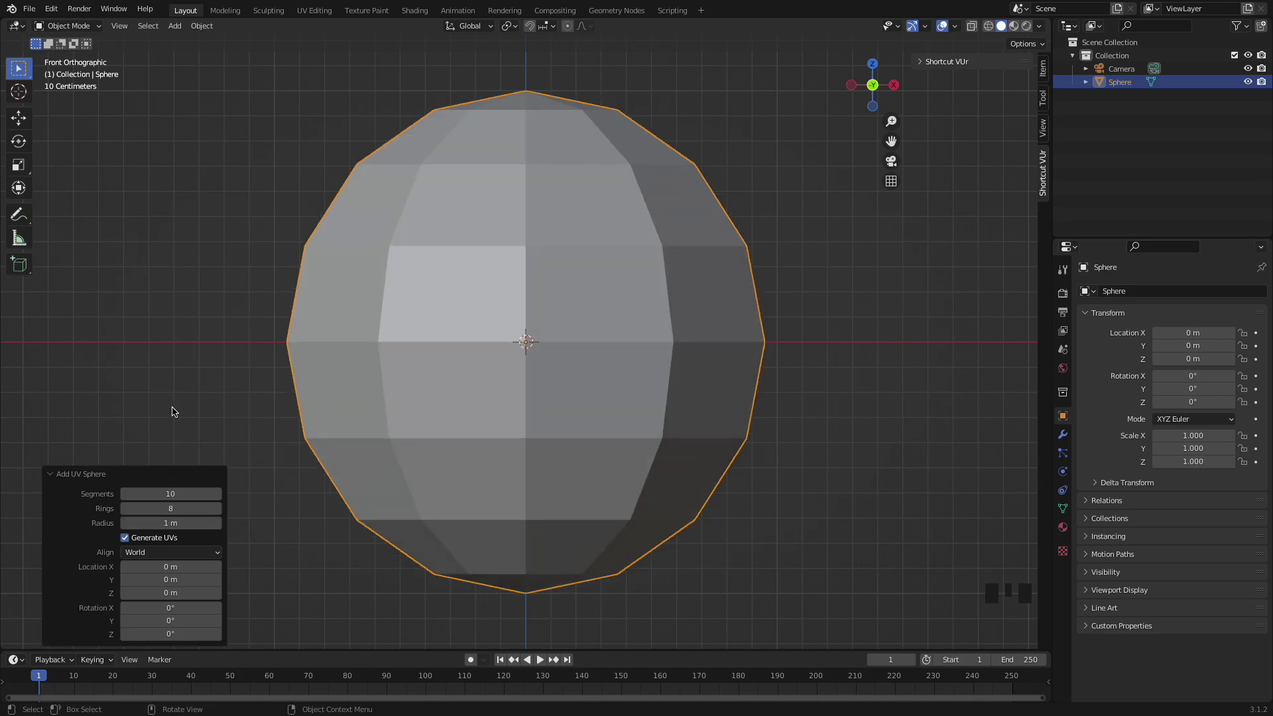
{"action": "left_click", "coordinate": [174, 412]}
{"action": "left_click", "coordinate": [669, 400]}
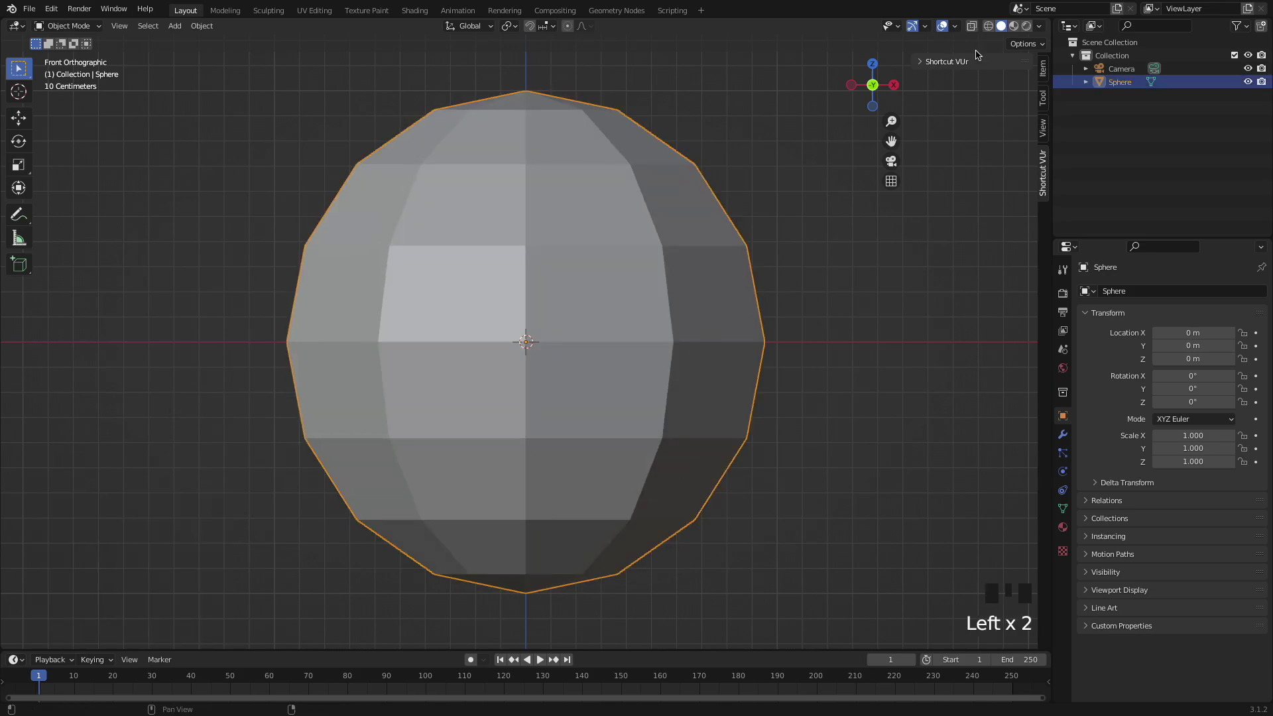
Enable X-ray and delete the vertices of the sphere's upper half in Edit Mode, keeping the lower bowl shape
{"action": "left_click", "coordinate": [972, 26]}
{"action": "key", "text": "Tab"}
{"action": "left_click_drag", "start_coordinate": [214, 61], "coordinate": [903, 288]}
{"action": "key", "text": "x"}
{"action": "left_click", "coordinate": [902, 292]}
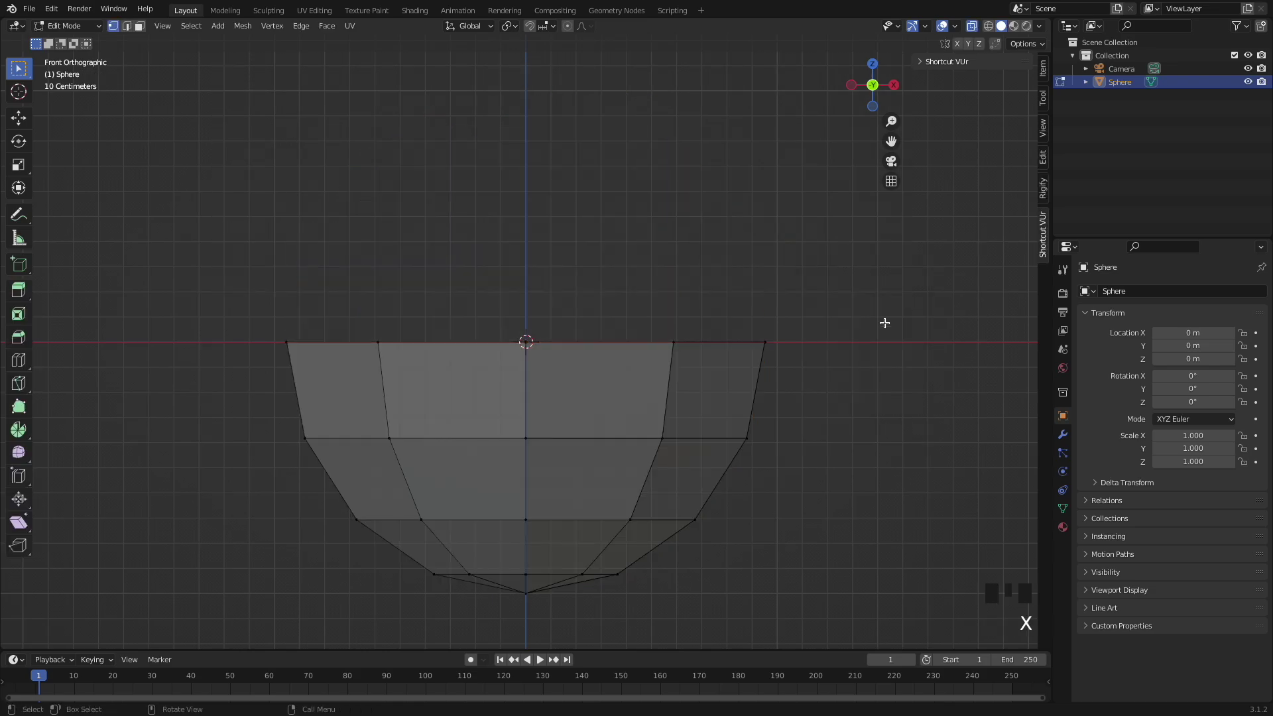
Flatten the bottom vertices of the half sphere with LoopTools Flatten and return to Object Mode
{"action": "left_click_drag", "start_coordinate": [363, 561], "coordinate": [705, 605]}
{"action": "right_click", "coordinate": [571, 386]}
{"action": "mouse_move", "coordinate": [572, 387]}
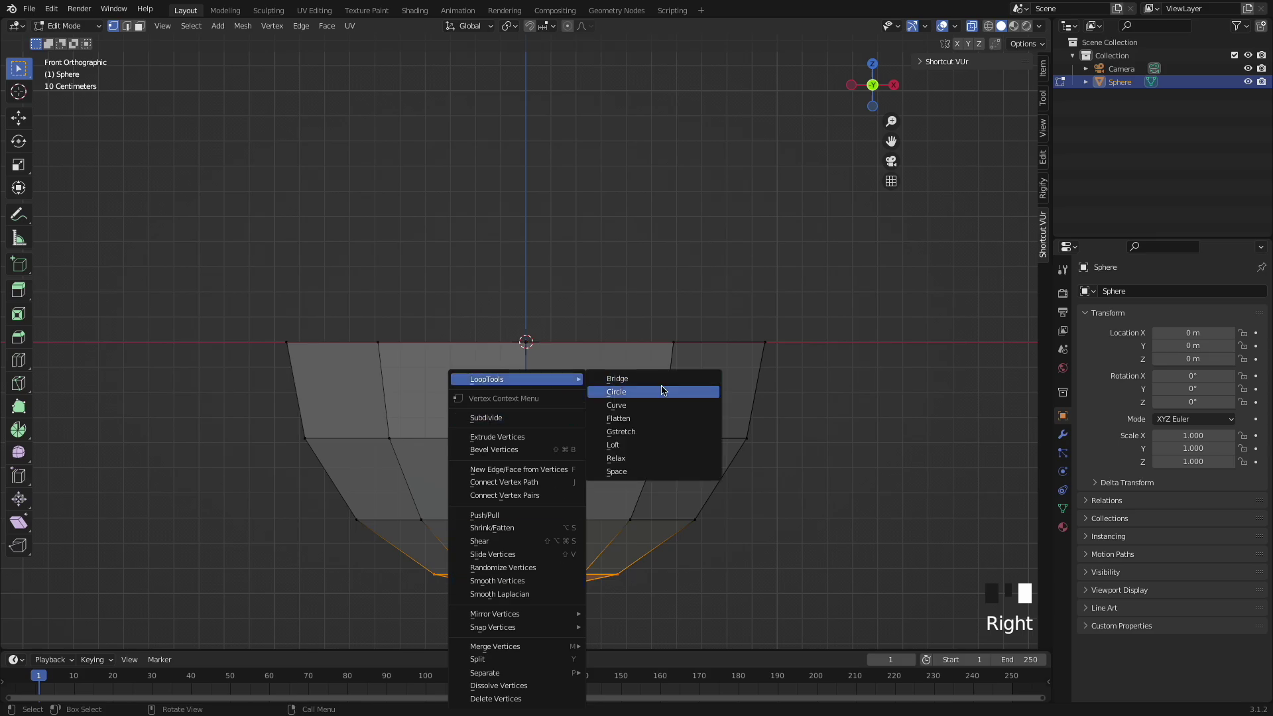
{"action": "left_click", "coordinate": [660, 416]}
{"action": "key", "text": "Tab"}
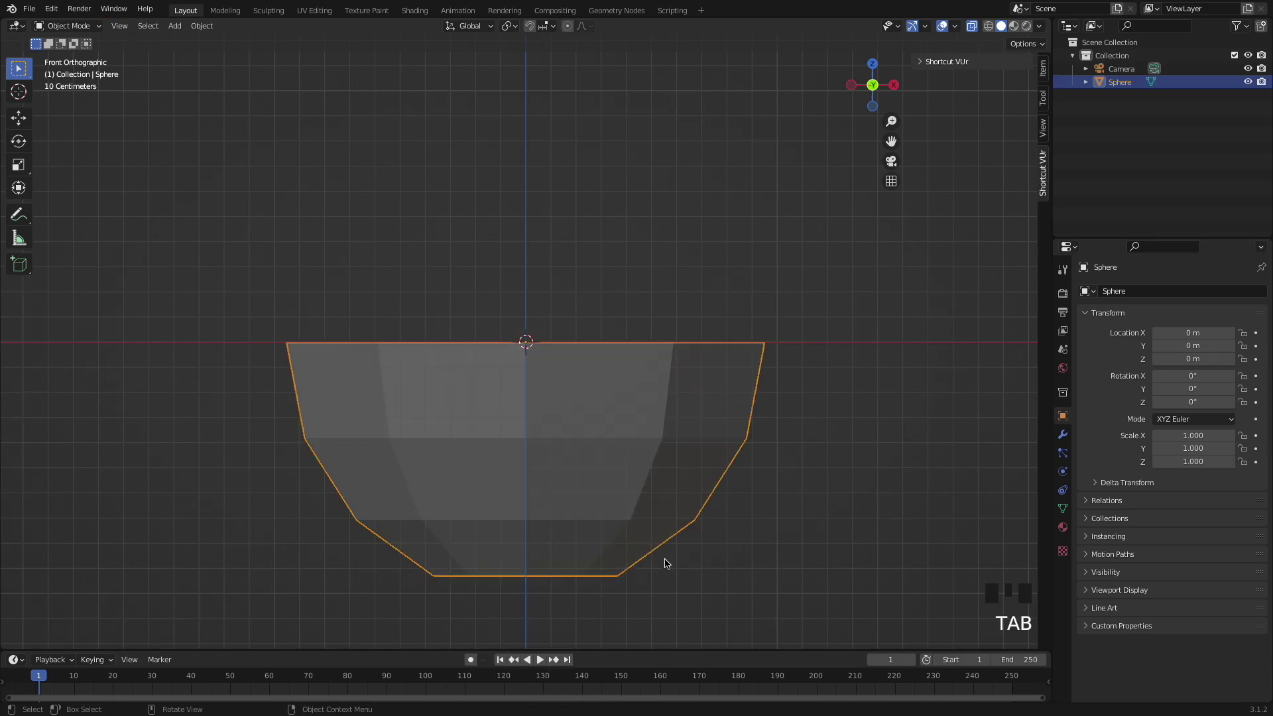
Add a Solidify modifier and a Subdivision Surface modifier to the bowl
{"action": "left_click", "coordinate": [1063, 435]}
{"action": "left_click", "coordinate": [1144, 295]}
{"action": "left_click", "coordinate": [999, 518]}
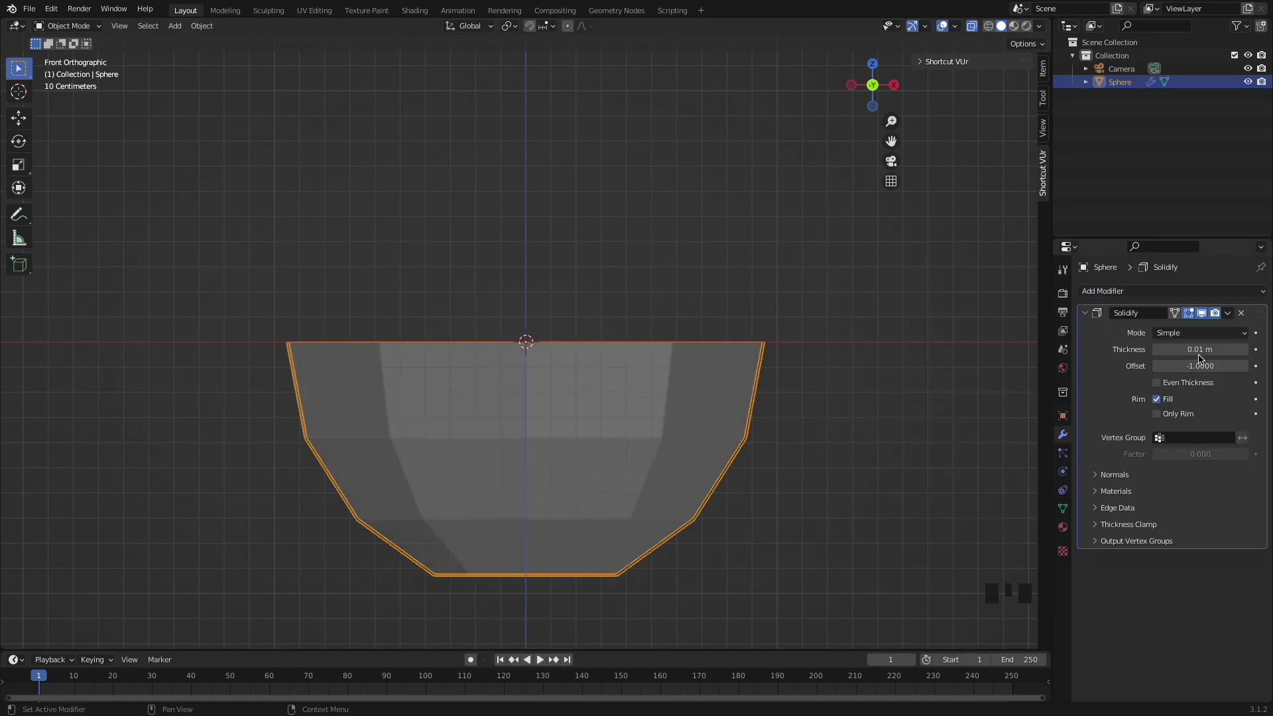
{"action": "left_click", "coordinate": [1191, 294]}
{"action": "left_click", "coordinate": [1014, 534]}
Scale the bowl to about 0.512 and raise it about 0.472 m along Z so its base sits on the ground
{"action": "key", "text": "s"}
{"action": "left_click", "coordinate": [670, 494]}
{"action": "key", "text": "g"}
{"action": "key", "text": "z"}
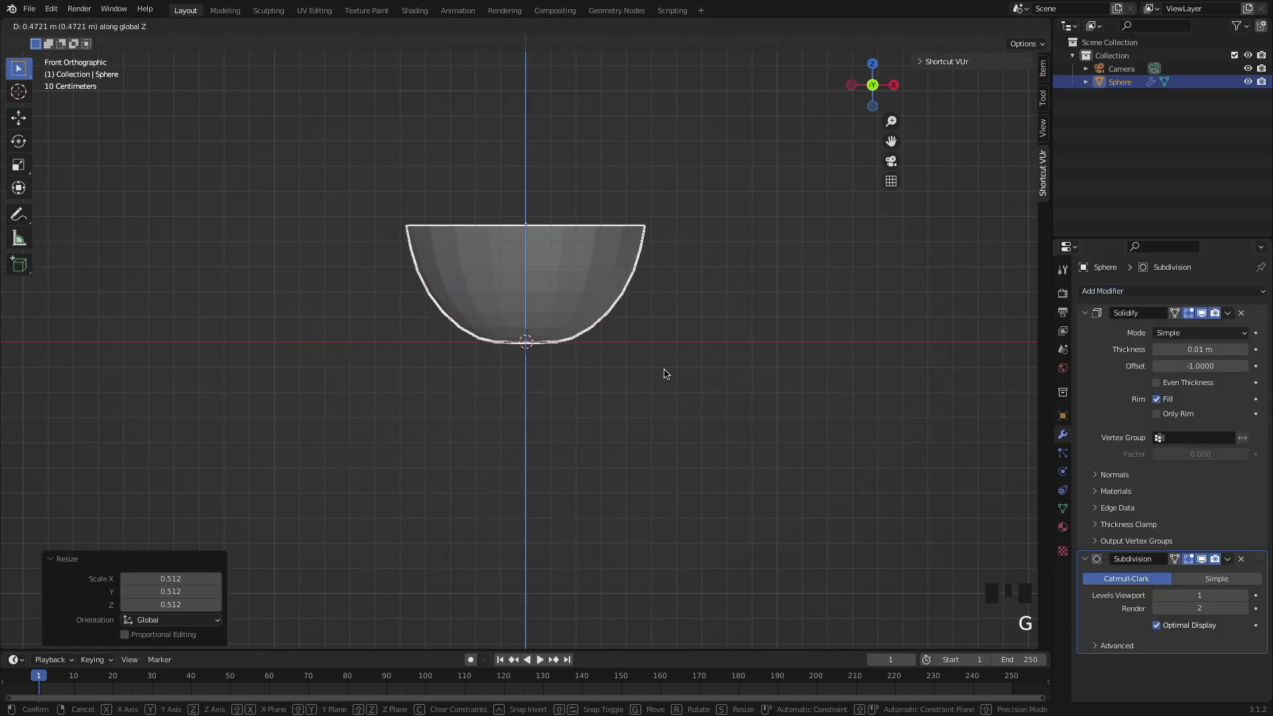
{"action": "left_click", "coordinate": [665, 374]}
Set the viewport subdivision level to 3 and the Solidify thickness to 0.11 m with Even Thickness enabled
{"action": "left_click", "coordinate": [1244, 595]}
{"action": "left_click", "coordinate": [1244, 595]}
{"action": "left_click_drag", "start_coordinate": [1214, 350], "coordinate": [1243, 350]}
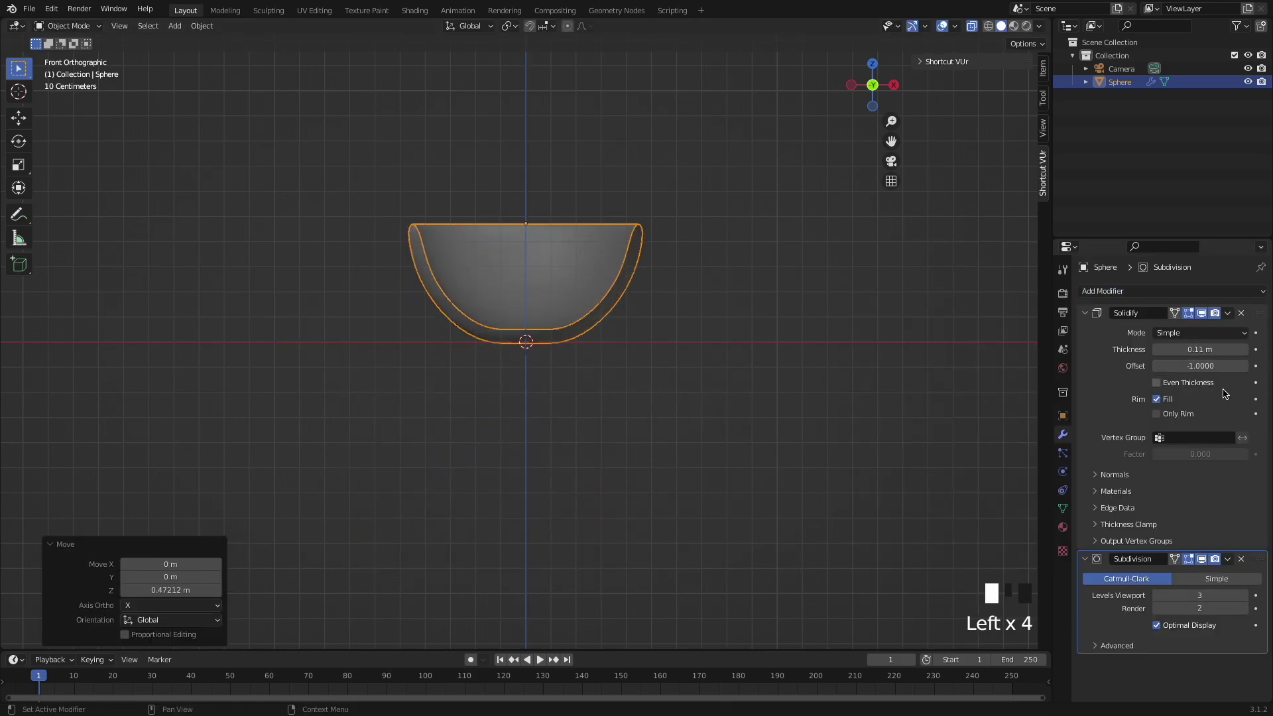
{"action": "left_click", "coordinate": [1176, 383]}
Add a Displace modifier to the bowl with a new texture of type Clouds
{"action": "scroll", "coordinate": [641, 372], "scroll_direction": "up", "scroll_amount": 3}
{"action": "middle_click_drag", "start_coordinate": [684, 299], "coordinate": [685, 418], "text": "shift"}
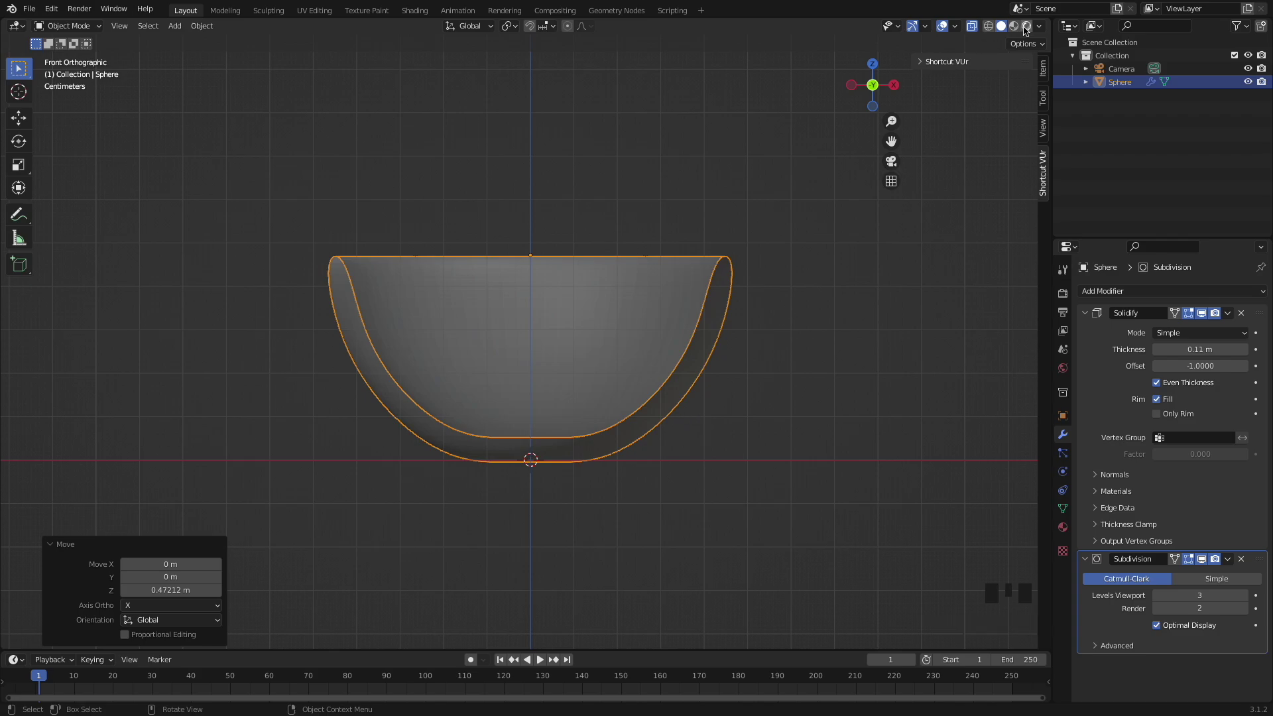
{"action": "scroll", "coordinate": [682, 360], "scroll_direction": "down", "scroll_amount": 4}
{"action": "middle_click_drag", "start_coordinate": [682, 361], "coordinate": [725, 406]}
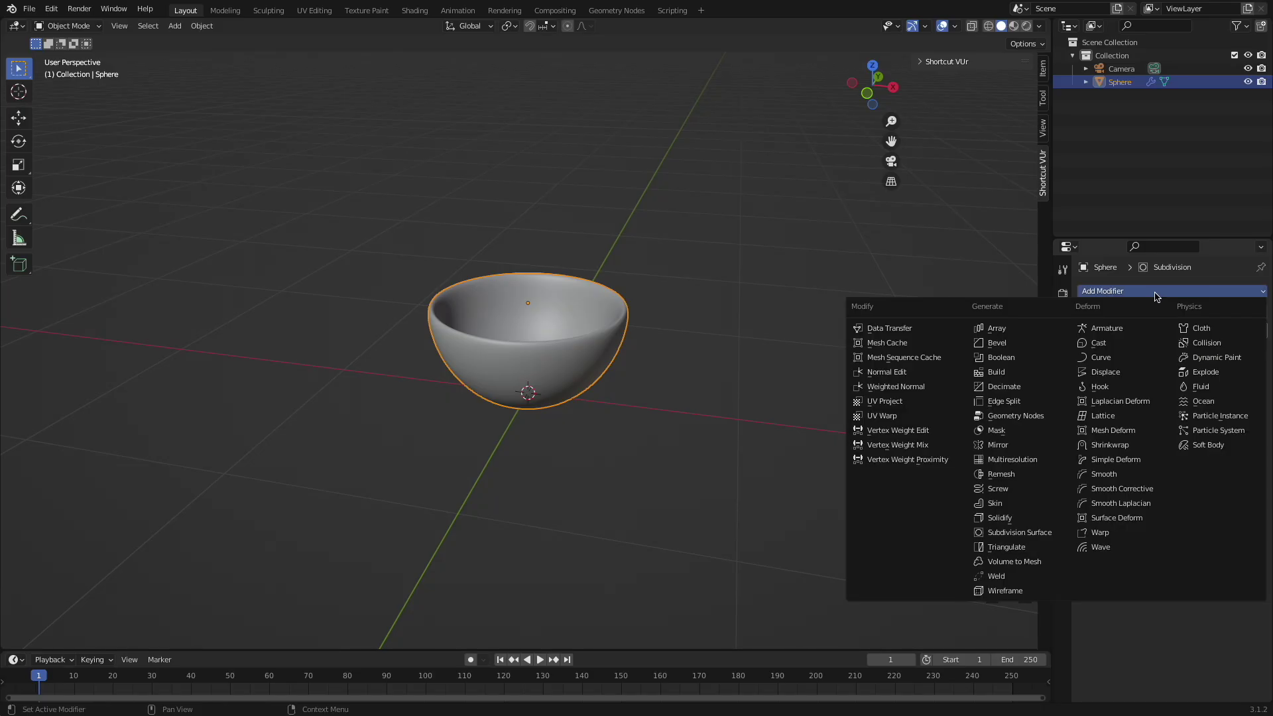
{"action": "left_click", "coordinate": [1149, 369]}
{"action": "left_click", "coordinate": [1149, 367]}
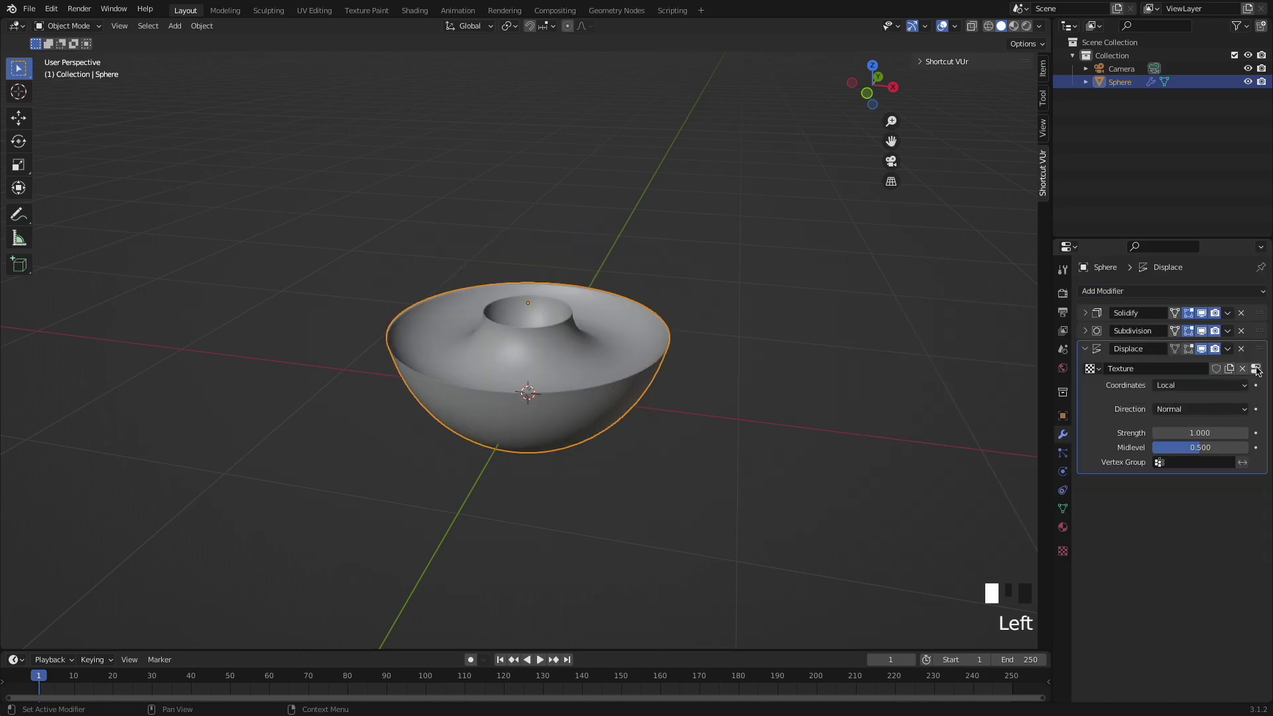
{"action": "left_click", "coordinate": [1259, 370]}
{"action": "left_click", "coordinate": [1171, 334]}
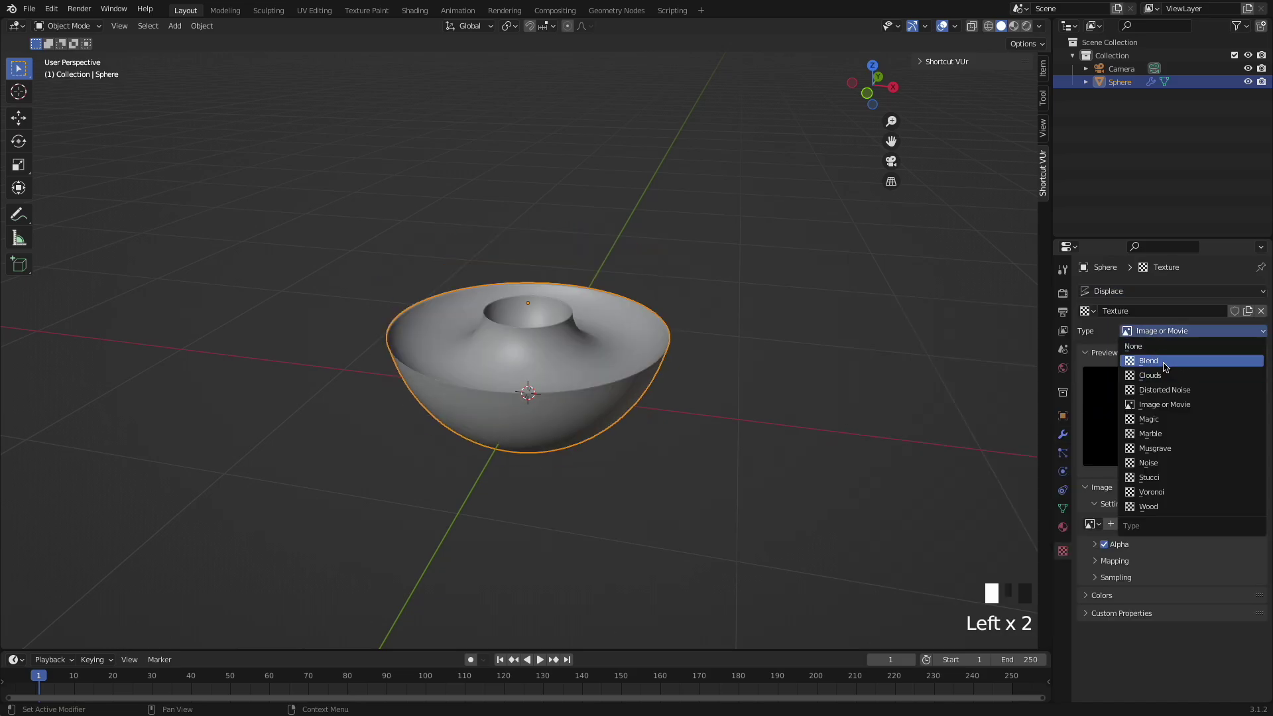
{"action": "left_click", "coordinate": [1150, 376]}
Set the Displace modifier's strength to -0.050 to give the bowl slightly uneven walls
{"action": "left_click", "coordinate": [1063, 434]}
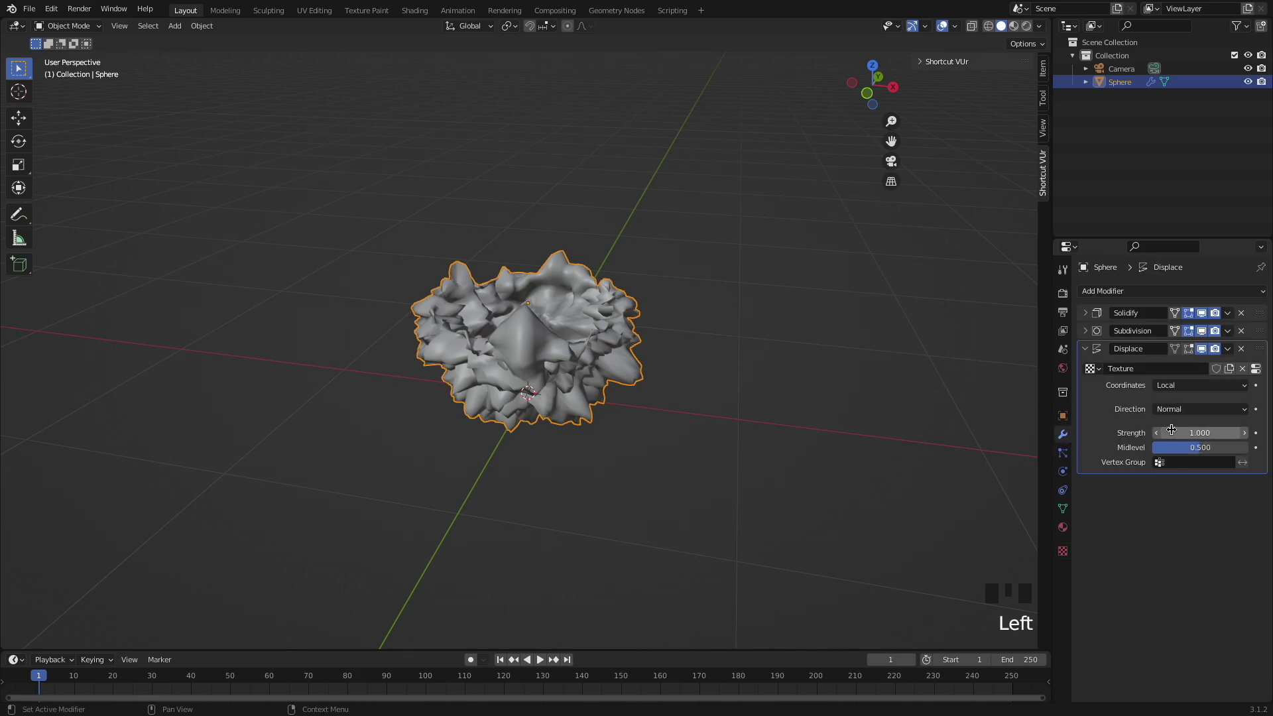
{"action": "left_click_drag", "start_coordinate": [1171, 430], "coordinate": [1120, 430], "text": "shift"}
{"action": "scroll", "coordinate": [683, 404], "scroll_direction": "up", "scroll_amount": 3}
{"action": "middle_click_drag", "start_coordinate": [683, 405], "coordinate": [557, 406]}
{"action": "scroll", "coordinate": [556, 407], "scroll_direction": "up", "scroll_amount": 3}
{"action": "left_click", "coordinate": [782, 506]}
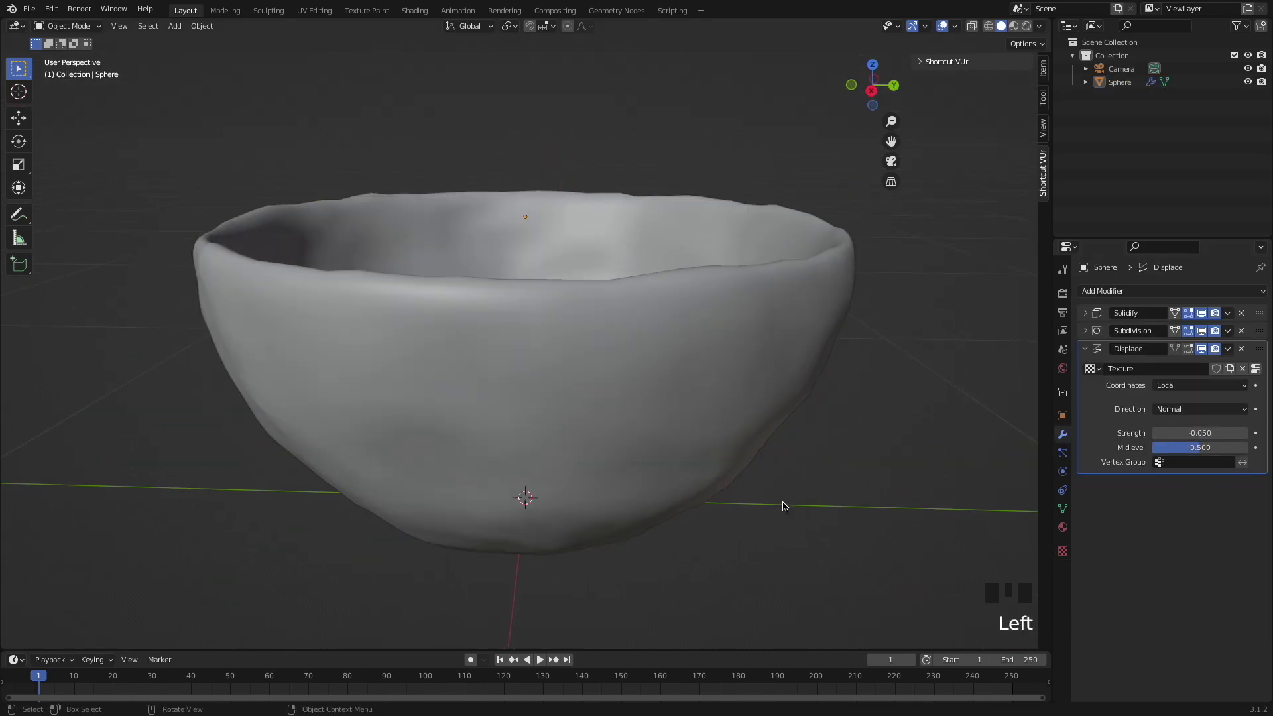
{"action": "scroll", "coordinate": [716, 446], "scroll_direction": "down", "scroll_amount": 5}
Select the bowl, switch to the Shading workspace and create a new material named Ceramic
{"action": "left_click", "coordinate": [524, 345]}
{"action": "left_click", "coordinate": [412, 11]}
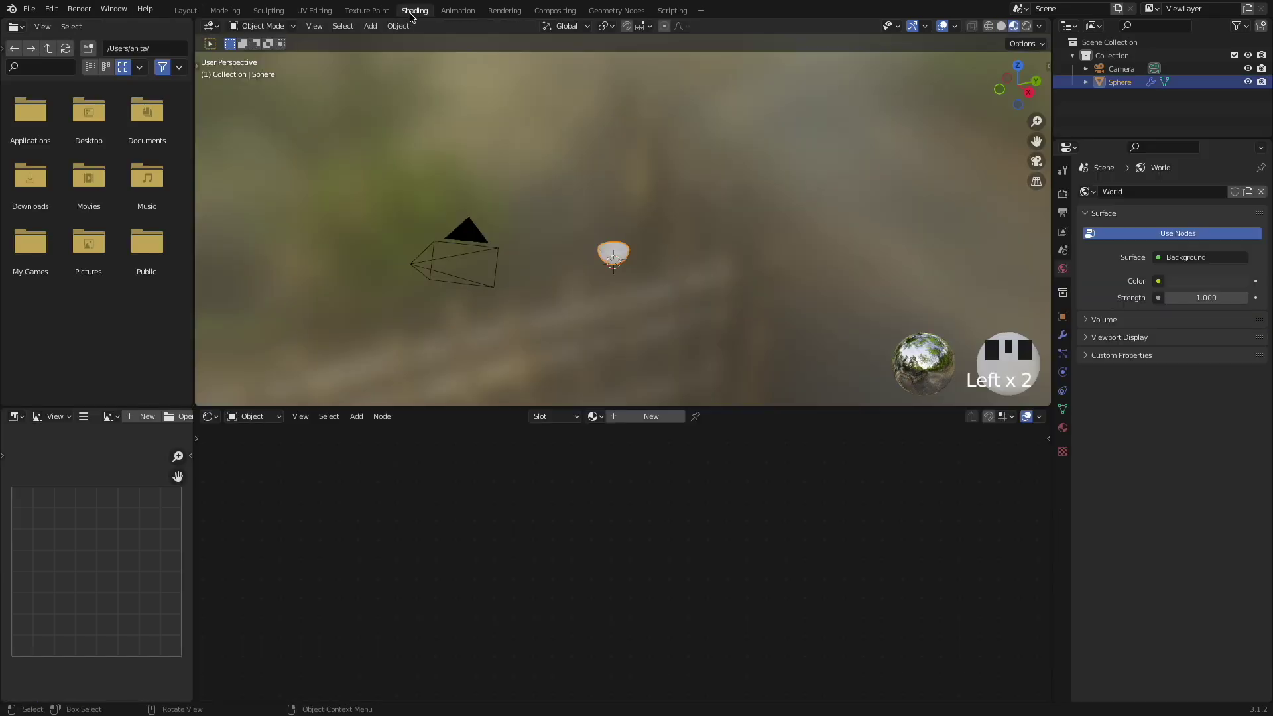
{"action": "scroll", "coordinate": [641, 293], "scroll_direction": "up", "scroll_amount": 6}
{"action": "middle_click_drag", "start_coordinate": [645, 336], "coordinate": [676, 260]}
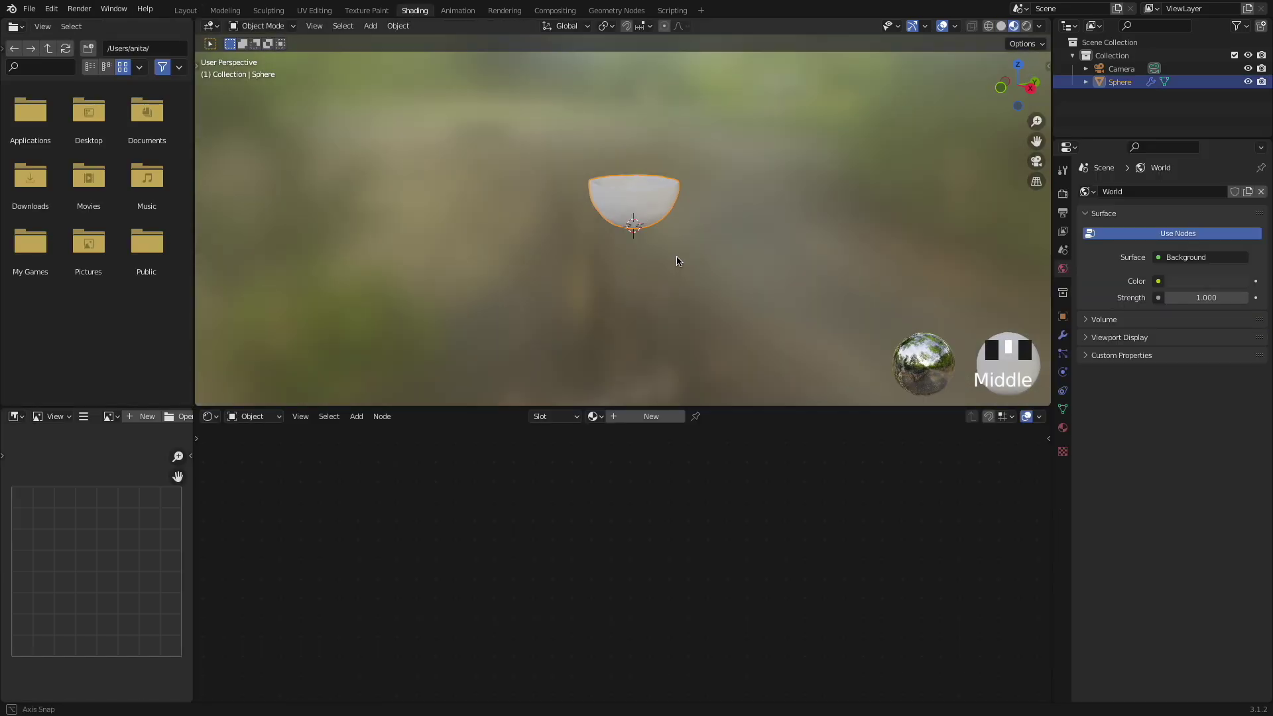
{"action": "key", "text": "KP_1"}
{"action": "scroll", "coordinate": [694, 193], "scroll_direction": "up", "scroll_amount": 5}
{"action": "scroll", "coordinate": [706, 189], "scroll_direction": "up", "scroll_amount": 4}
{"action": "middle_click_drag", "start_coordinate": [695, 193], "coordinate": [713, 131], "text": "shift"}
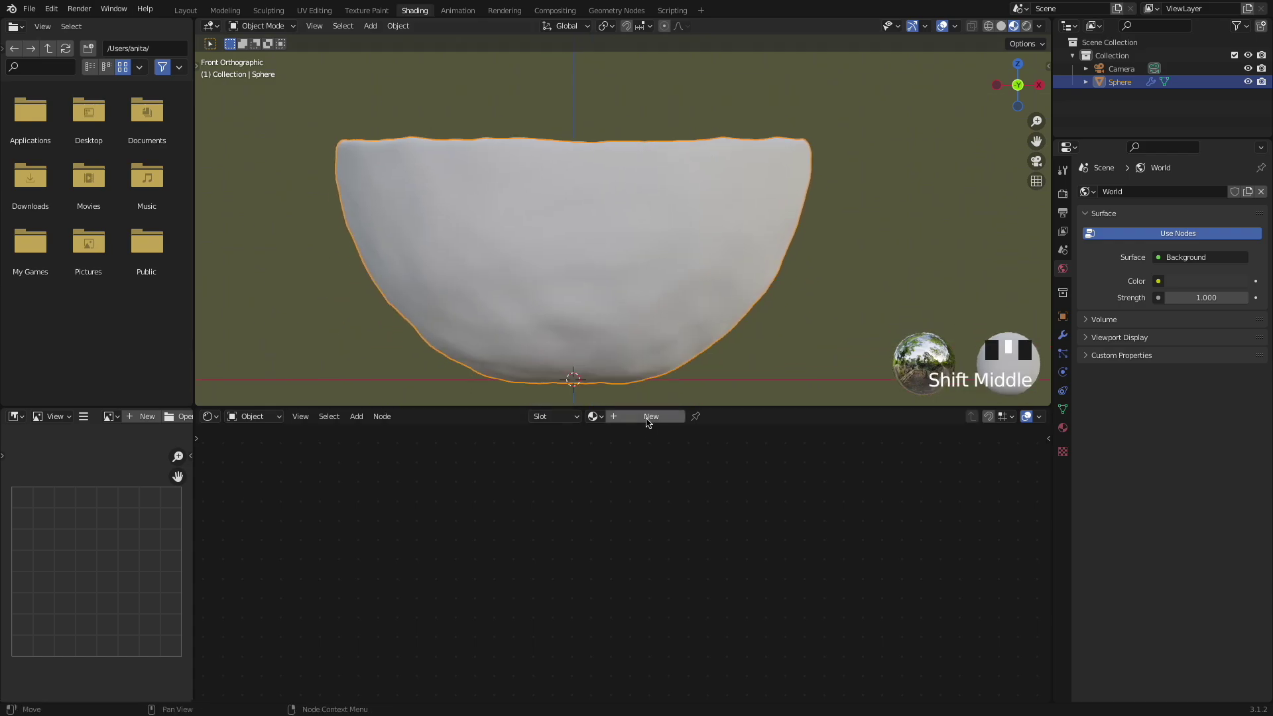
{"action": "left_click", "coordinate": [648, 418]}
{"action": "left_click", "coordinate": [646, 418]}
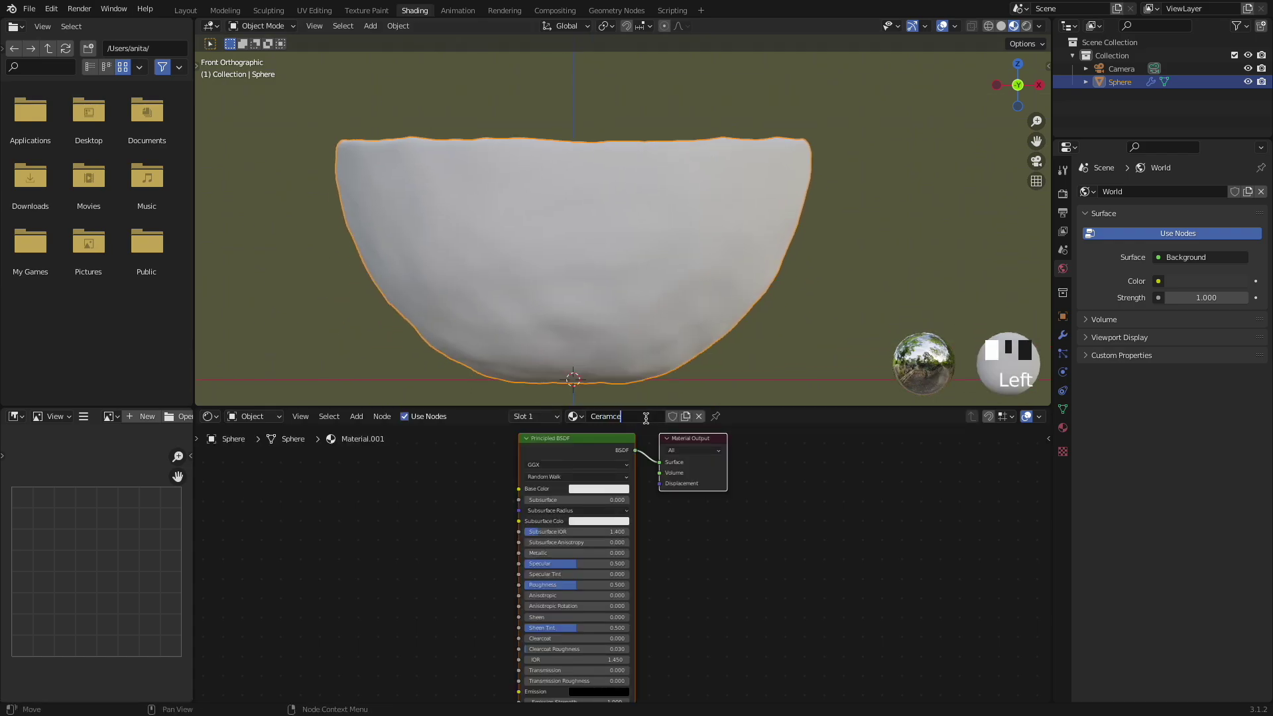
{"action": "key", "text": "Return"}
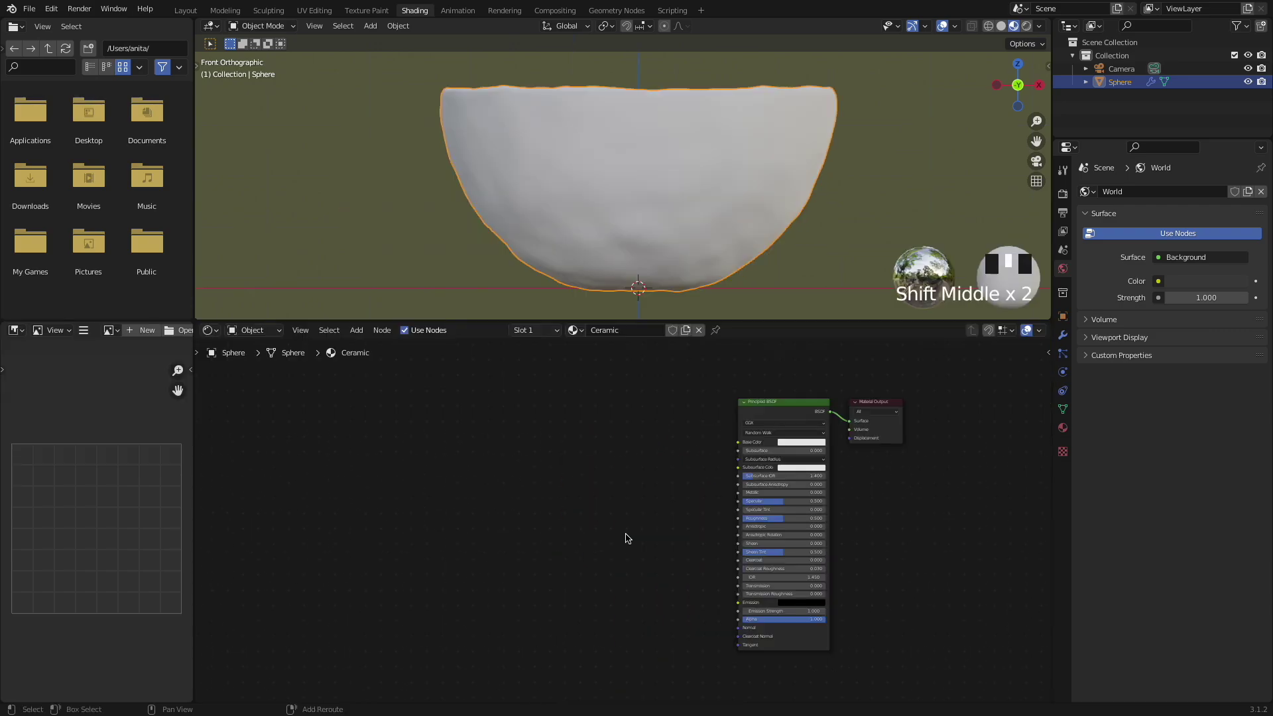
Add a ColorRamp node and connect its Color output to the Principled BSDF's Base Color
{"action": "key", "text": "shift+a"}
{"action": "left_click", "coordinate": [628, 534]}
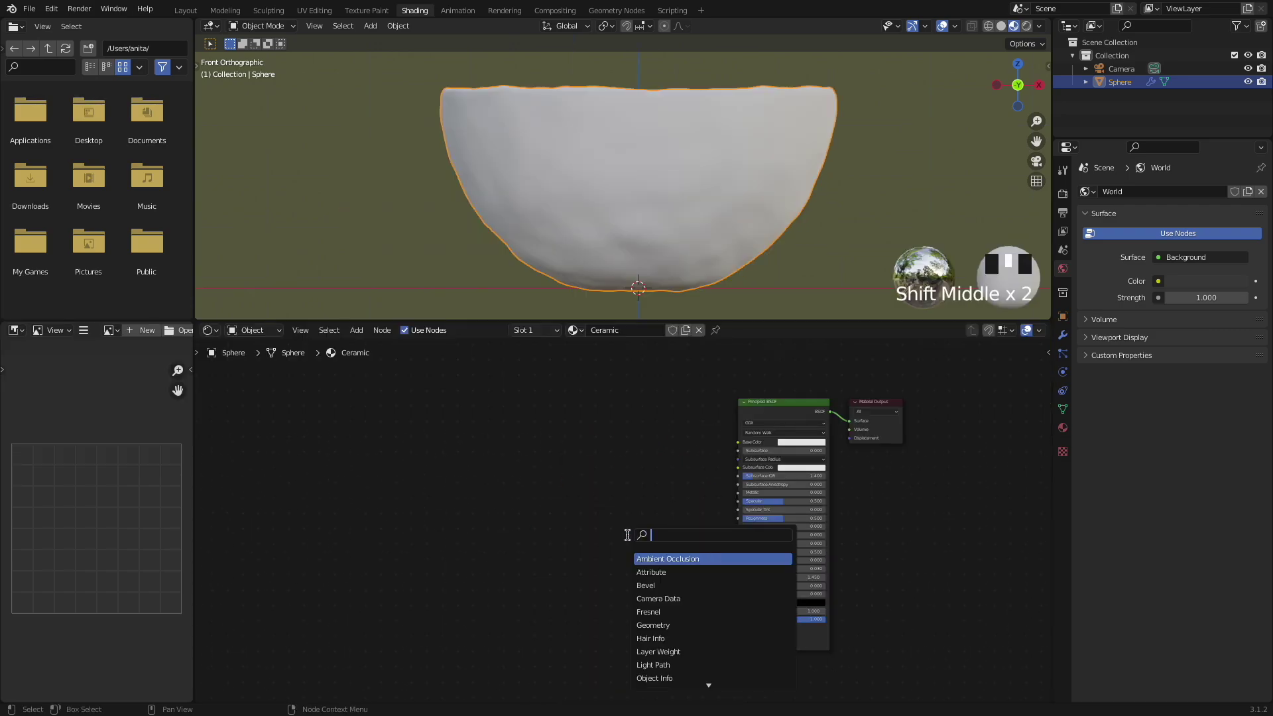
{"action": "type", "text": "ramp"}
{"action": "key", "text": "Return"}
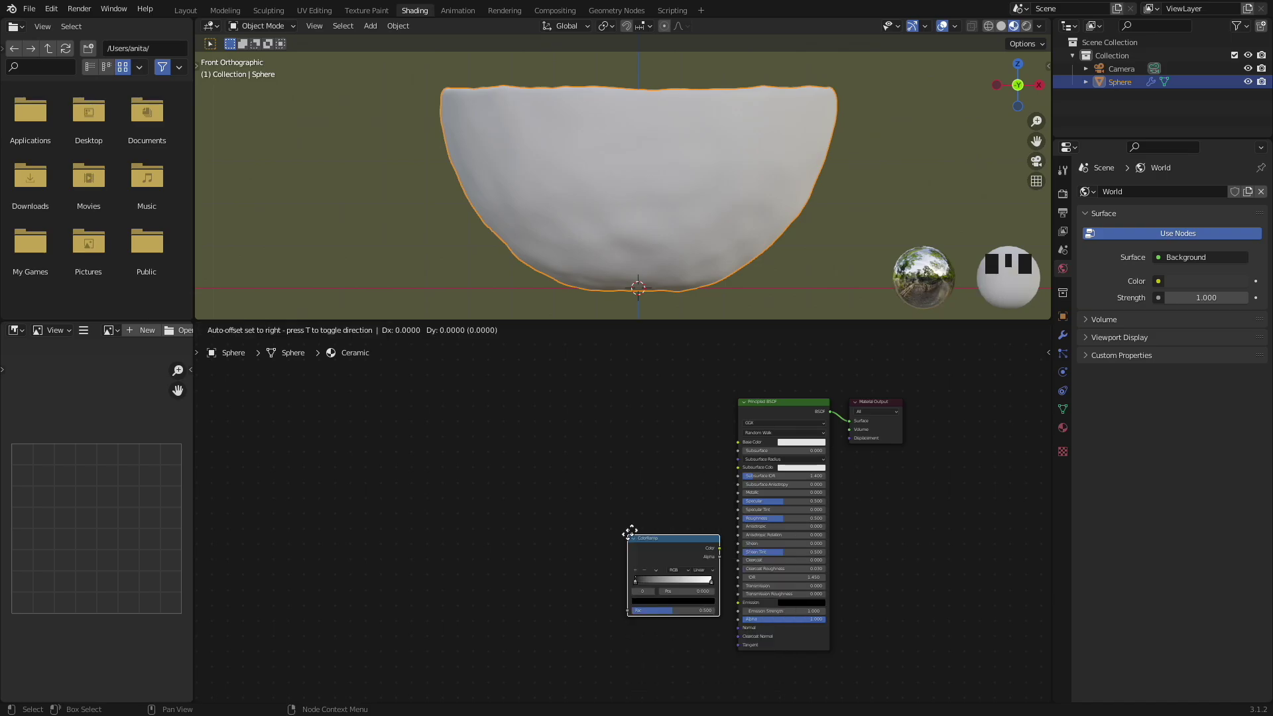
{"action": "left_click_drag", "start_coordinate": [740, 448], "coordinate": [738, 444]}
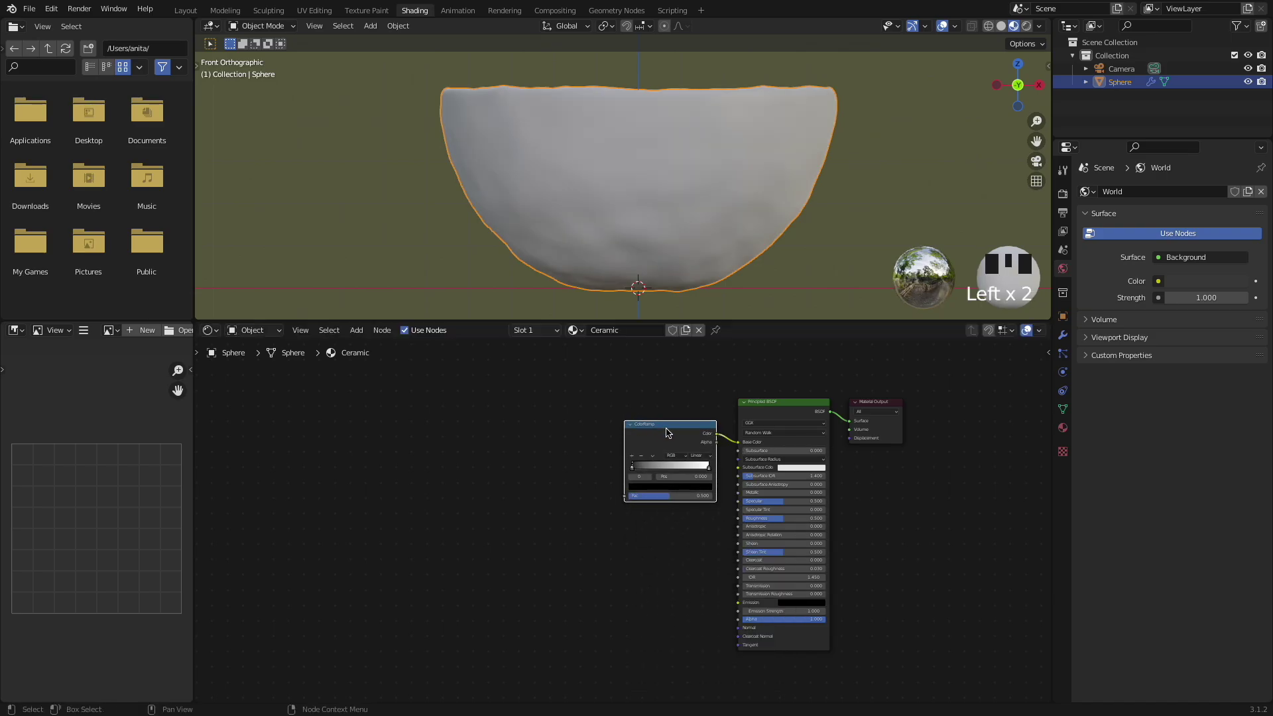
Add a Gradient Texture node and connect its Color output to the ColorRamp's Fac input
{"action": "key", "text": "shift+a"}
{"action": "left_click", "coordinate": [540, 496]}
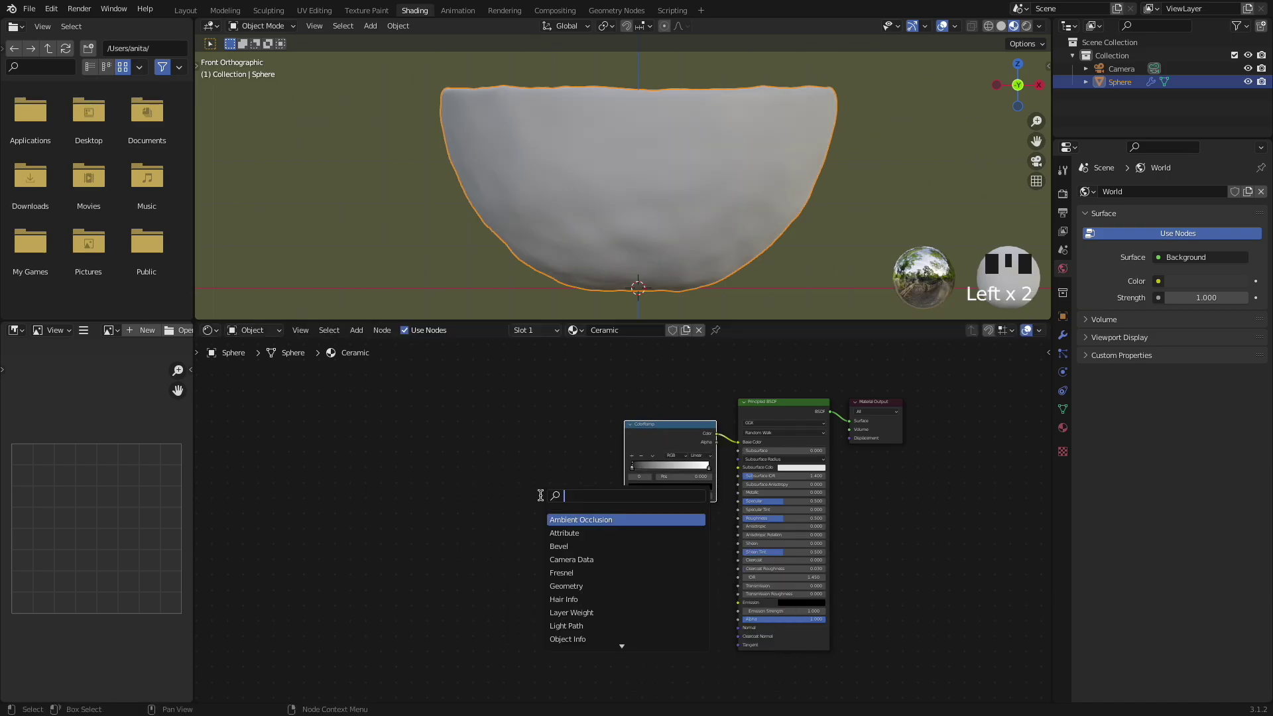
{"action": "type", "text": "gra"}
{"action": "key", "text": "Return"}
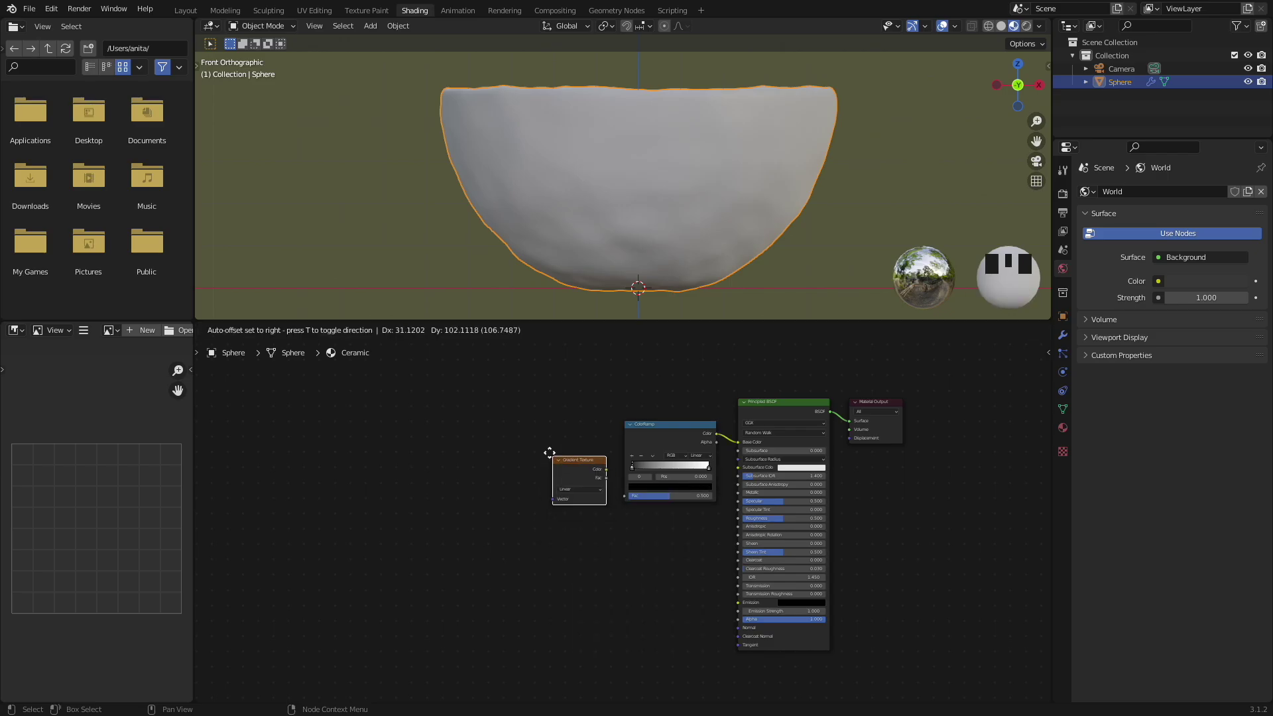
{"action": "left_click", "coordinate": [519, 391]}
{"action": "scroll", "coordinate": [517, 390], "scroll_direction": "up", "scroll_amount": 4}
{"action": "left_click_drag", "start_coordinate": [674, 540], "coordinate": [750, 621]}
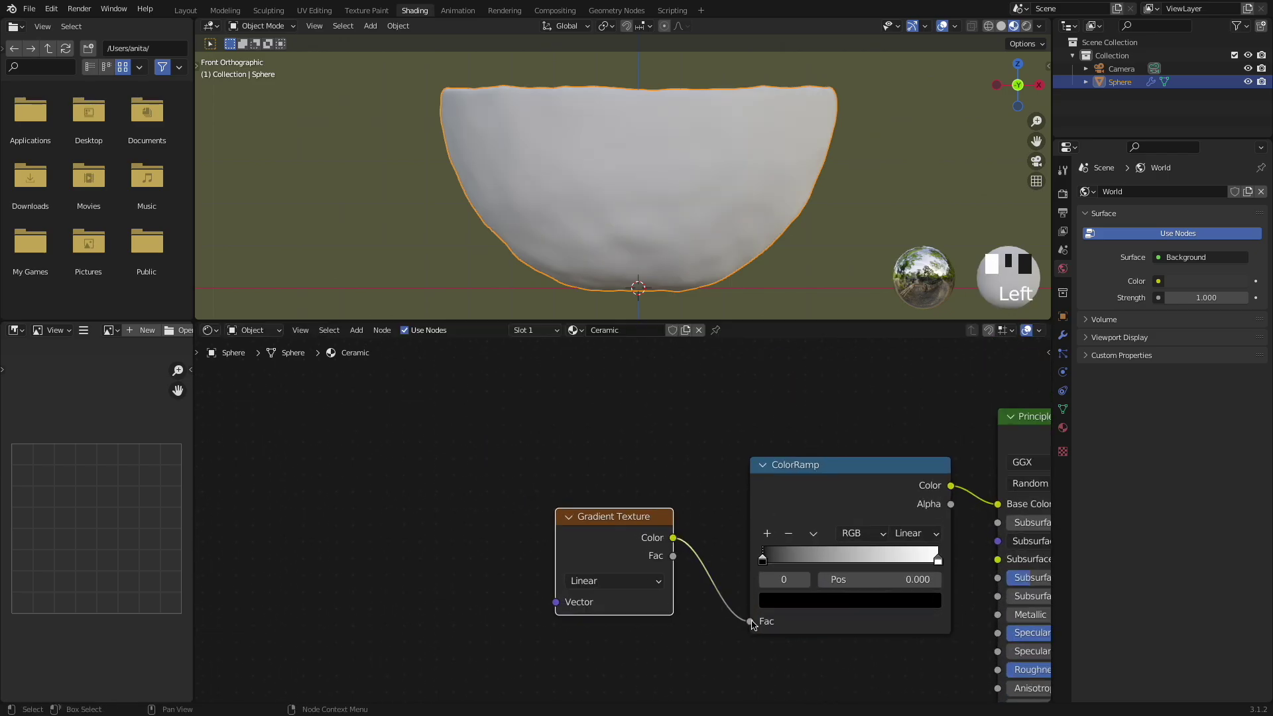
Add Texture Coordinate and Mapping nodes to the Gradient Texture and feed the Mapping node from the Object output
{"action": "scroll", "coordinate": [630, 562], "scroll_direction": "down", "scroll_amount": 2}
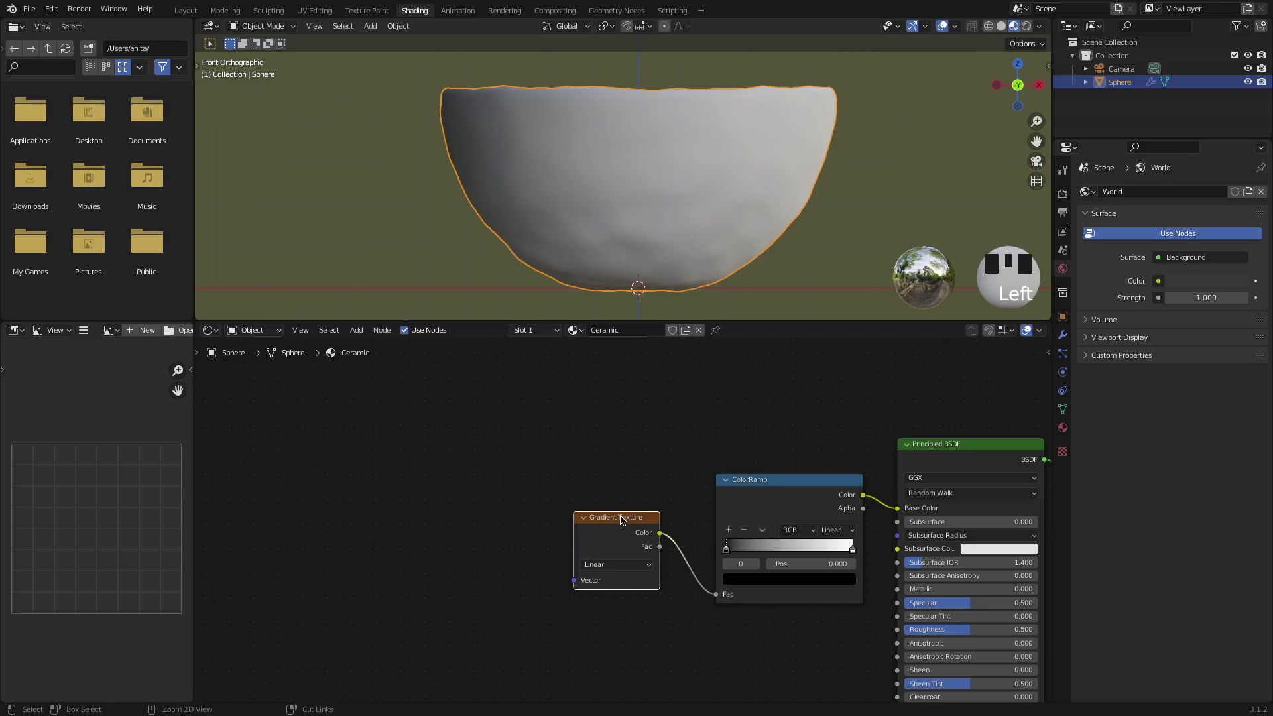
{"action": "key", "text": "ctrl+t"}
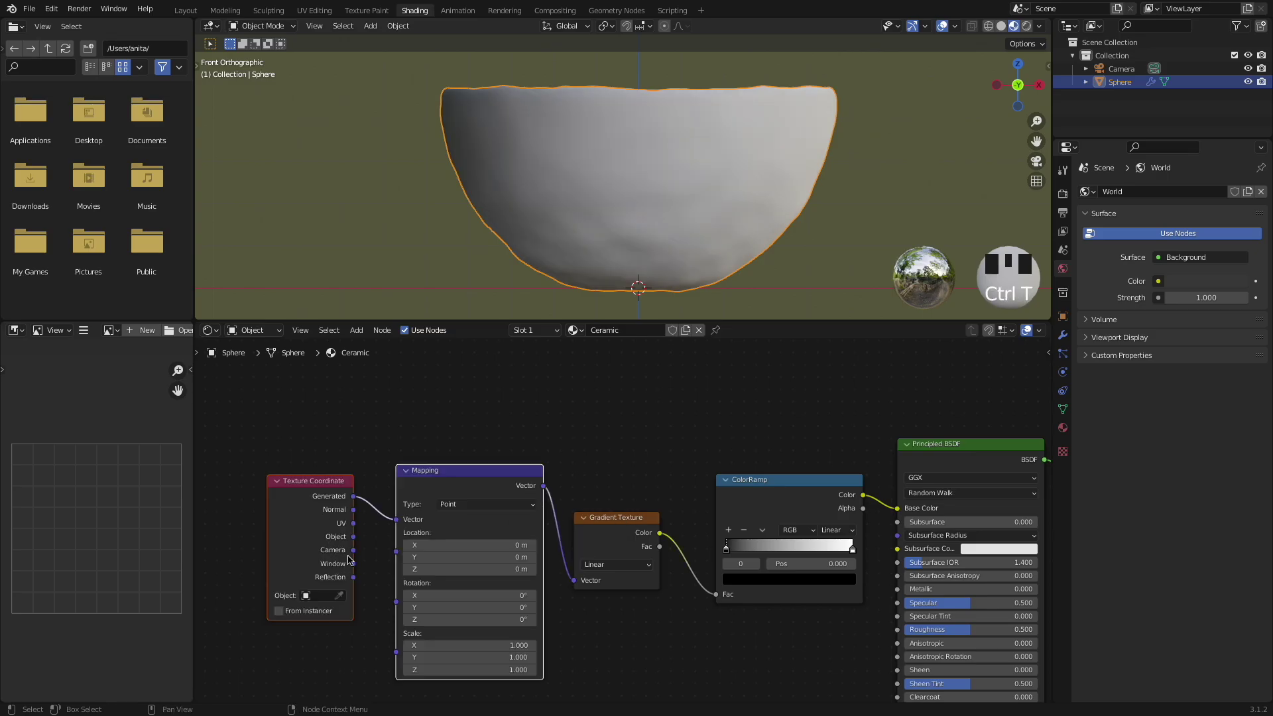
{"action": "left_click_drag", "start_coordinate": [403, 521], "coordinate": [402, 521]}
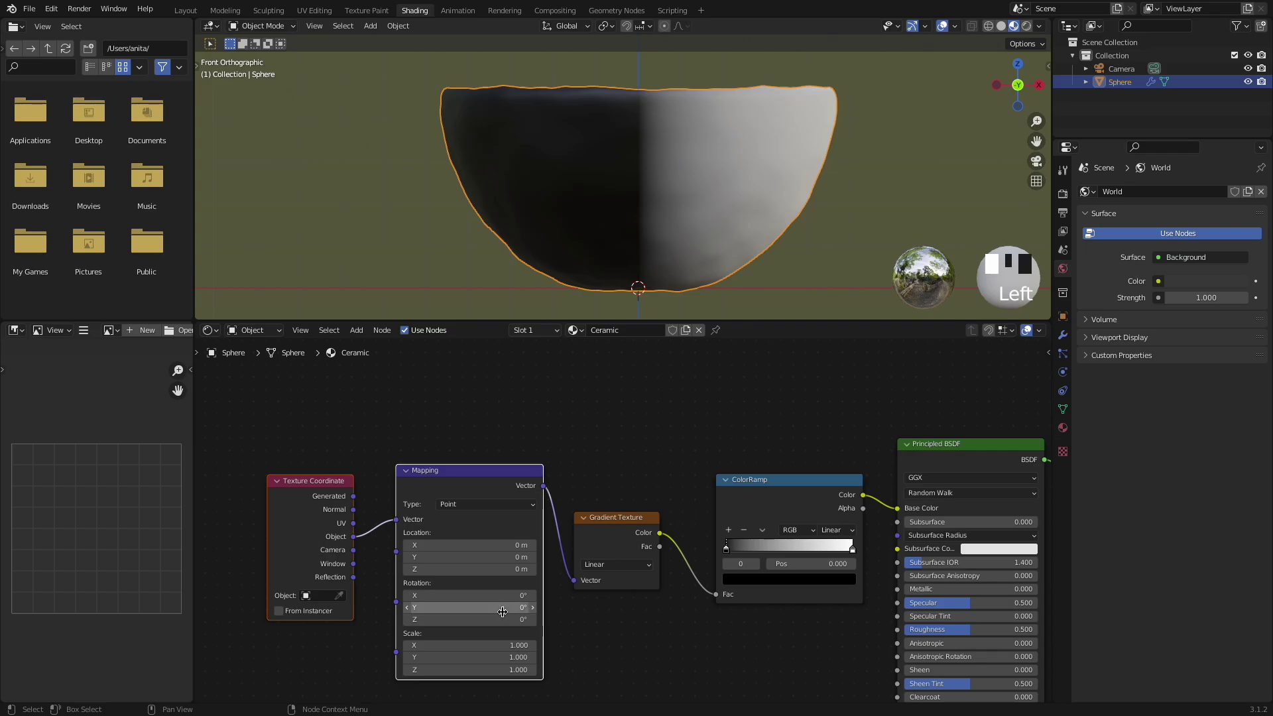
Set the Mapping node's Y rotation to -90° so the gradient runs vertically along the bowl
{"action": "left_click", "coordinate": [503, 608]}
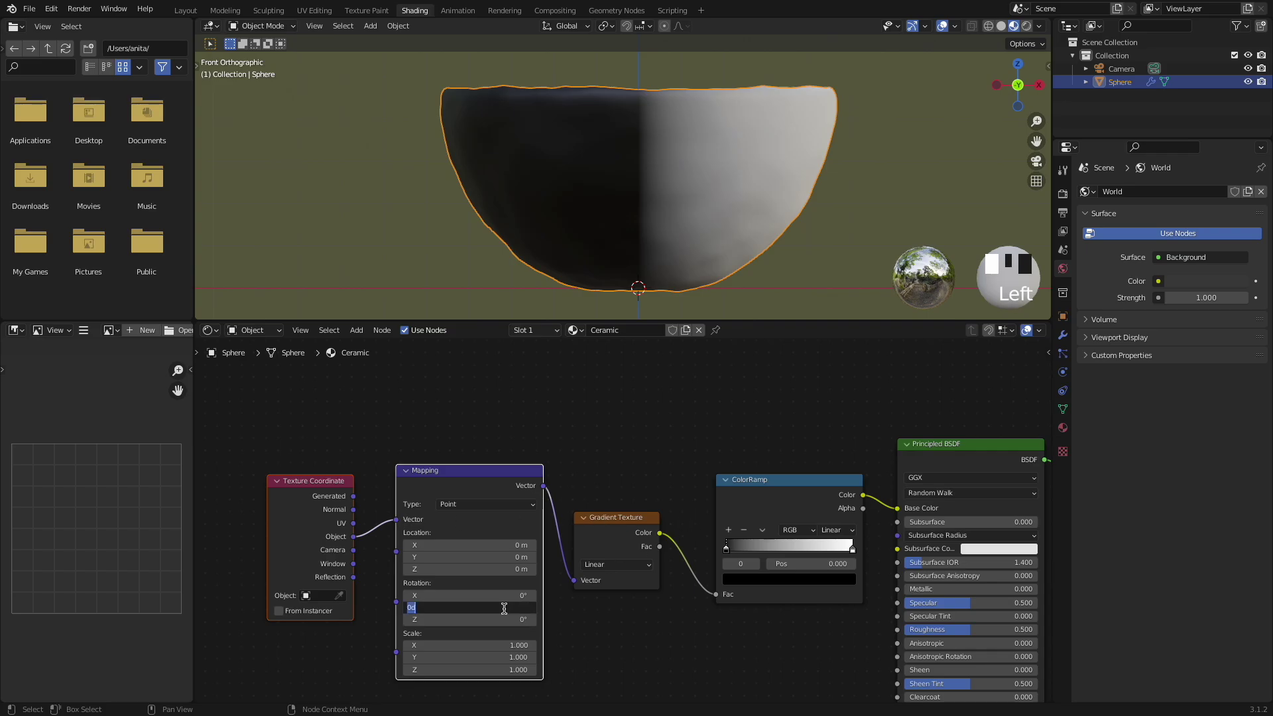
{"action": "type", "text": "-90"}
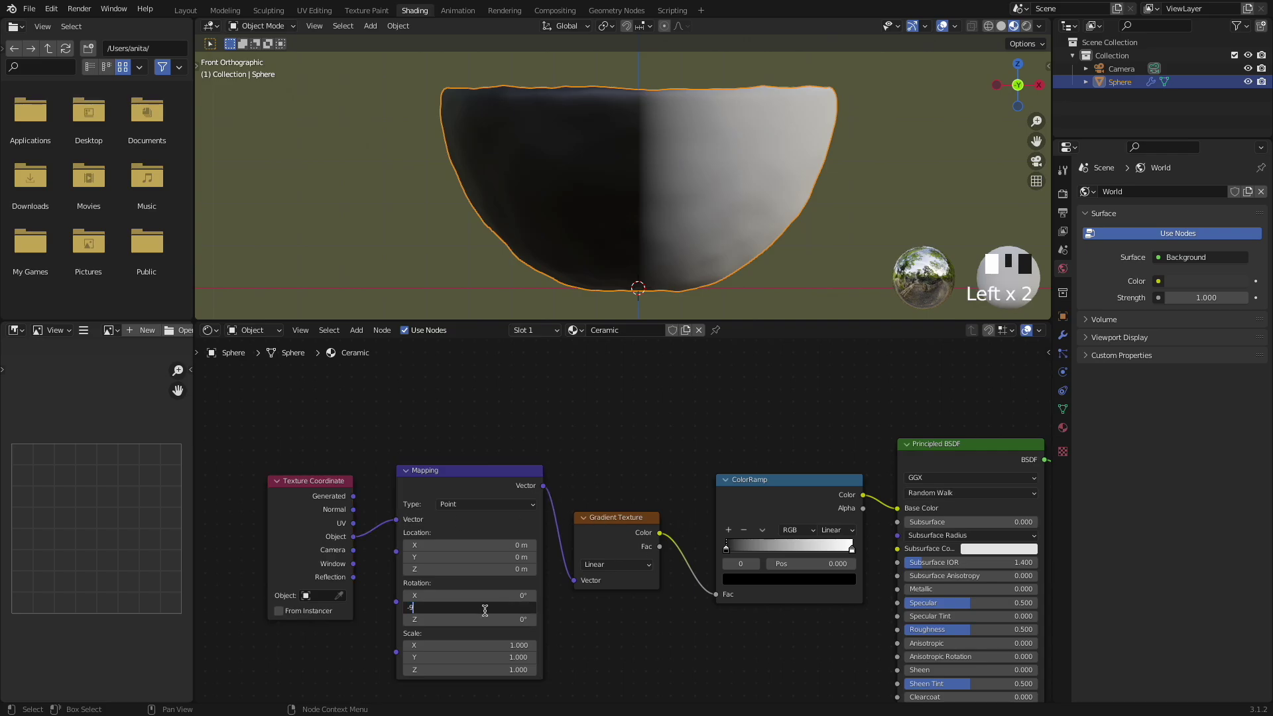
{"action": "key", "text": "Return"}
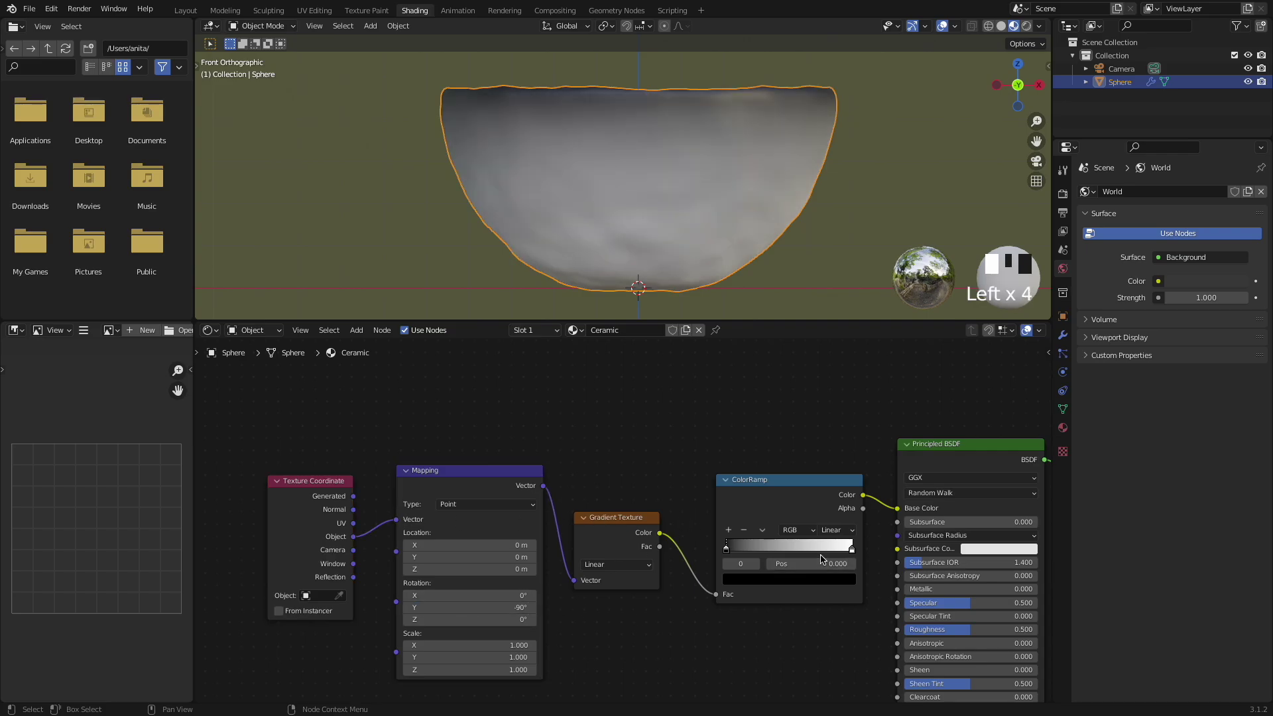
Move the ColorRamp's white stop to about 0.268 and black stop to about 0.032, and set the Principled BSDF's Roughness to 0
{"action": "left_click_drag", "start_coordinate": [853, 550], "coordinate": [734, 552]}
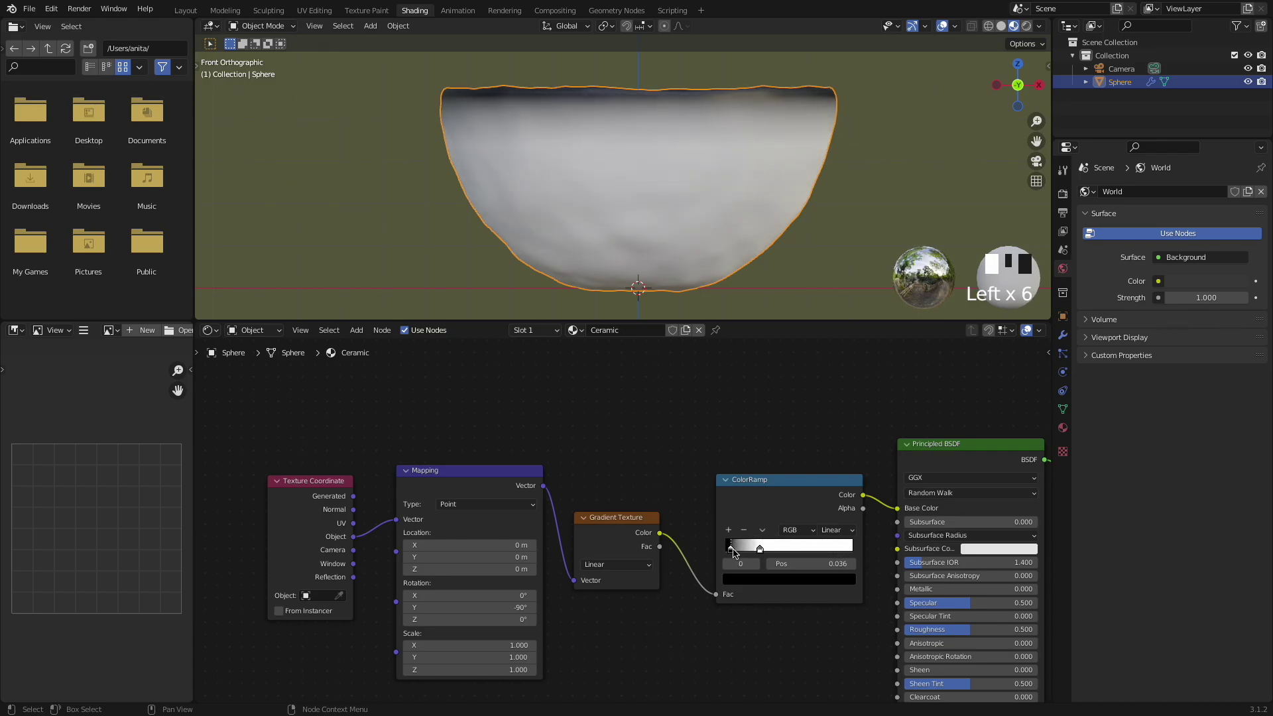
{"action": "scroll", "coordinate": [771, 598], "scroll_direction": "down", "scroll_amount": 1}
{"action": "middle_click_drag", "start_coordinate": [711, 610], "coordinate": [621, 515]}
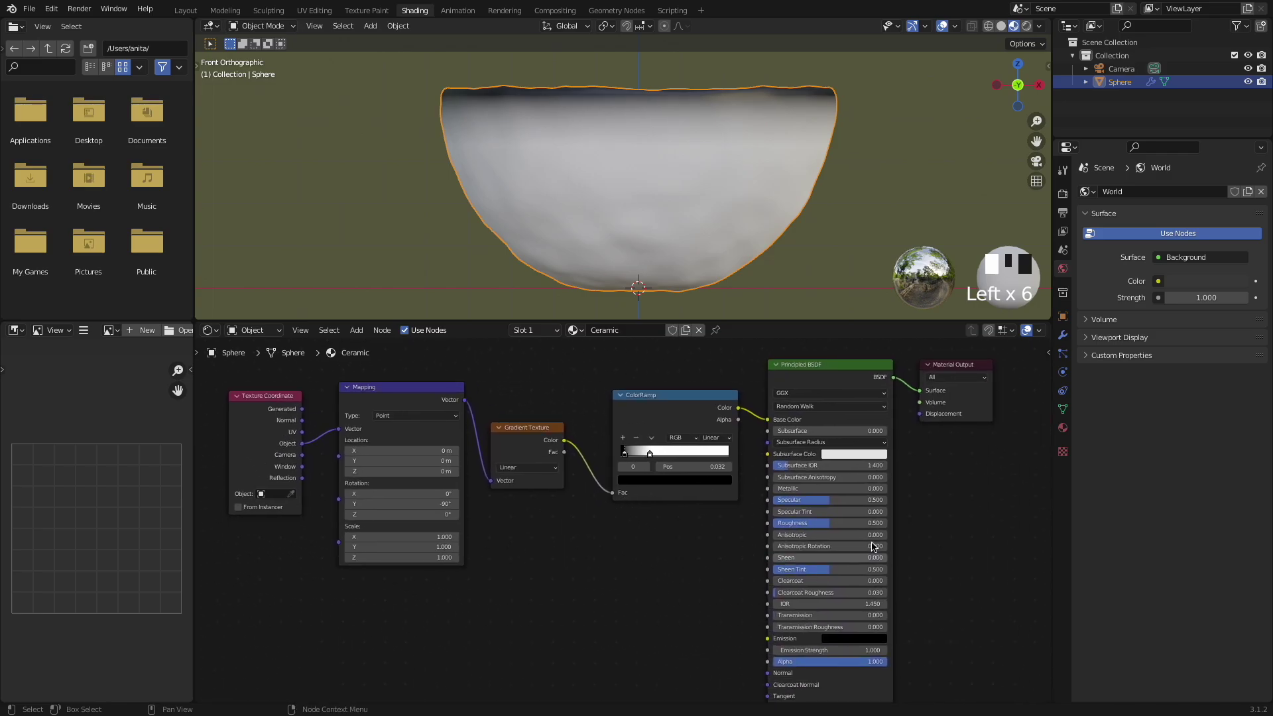
{"action": "left_click_drag", "start_coordinate": [855, 529], "coordinate": [776, 523]}
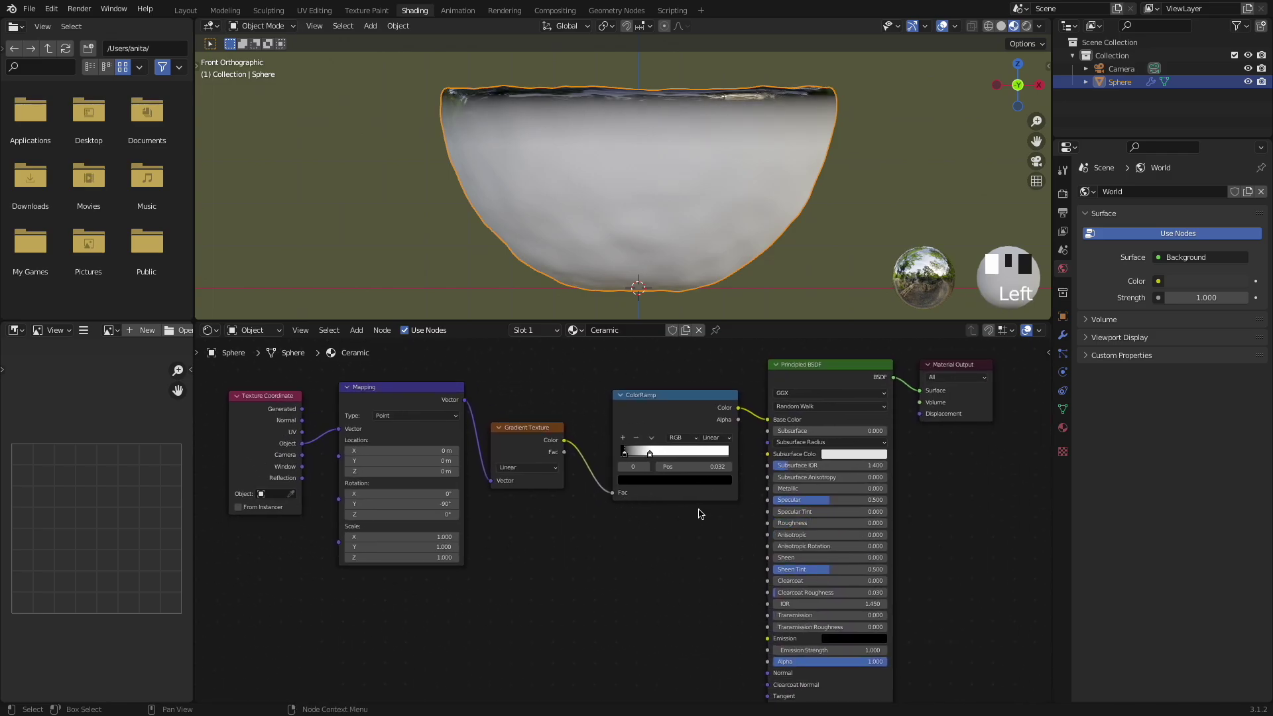
Colour the ColorRamp's white stop light mint green and its black stop dark green
{"action": "left_click", "coordinate": [651, 455]}
{"action": "left_click", "coordinate": [654, 480]}
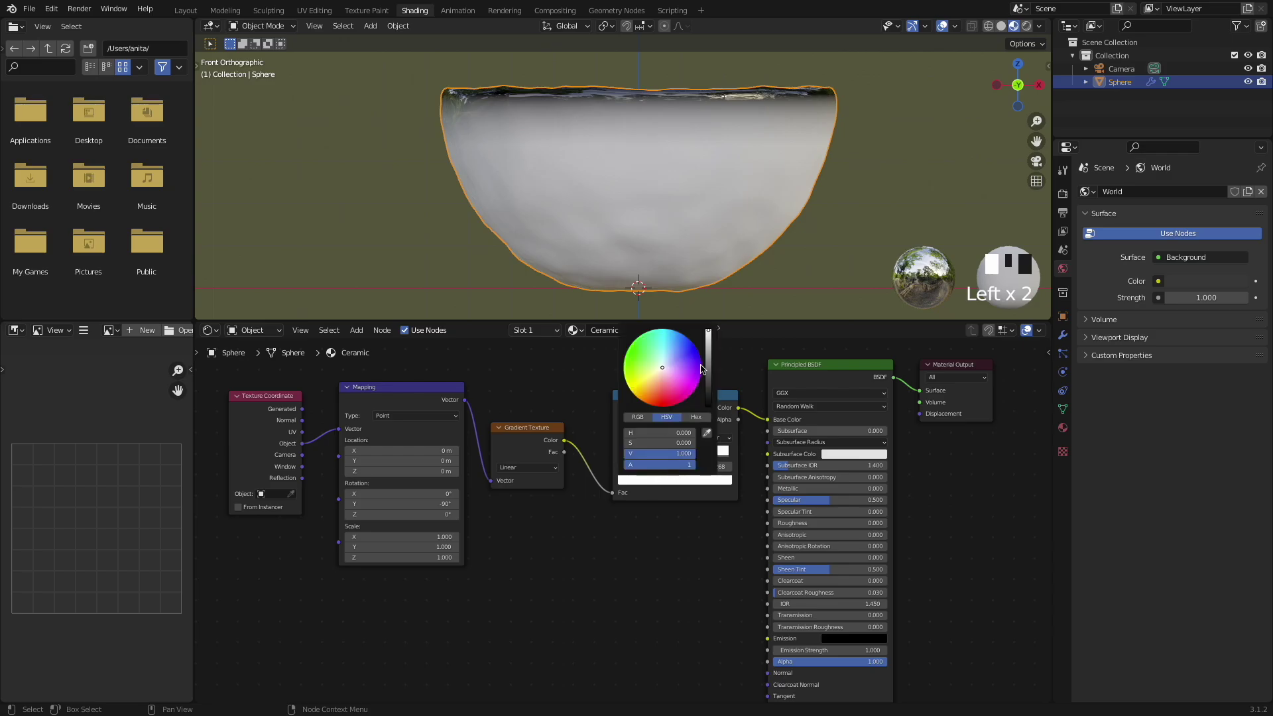
{"action": "left_click", "coordinate": [657, 360]}
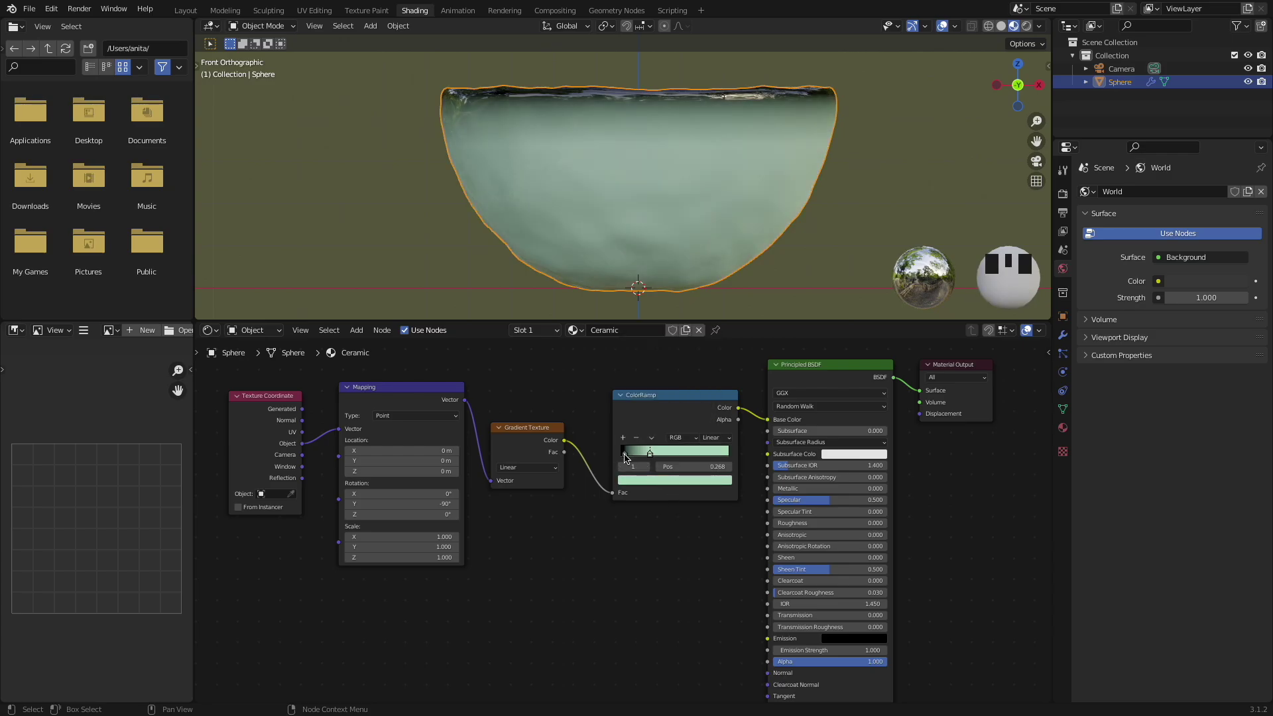
{"action": "left_click", "coordinate": [624, 455]}
{"action": "left_click", "coordinate": [670, 479]}
{"action": "left_click", "coordinate": [659, 364]}
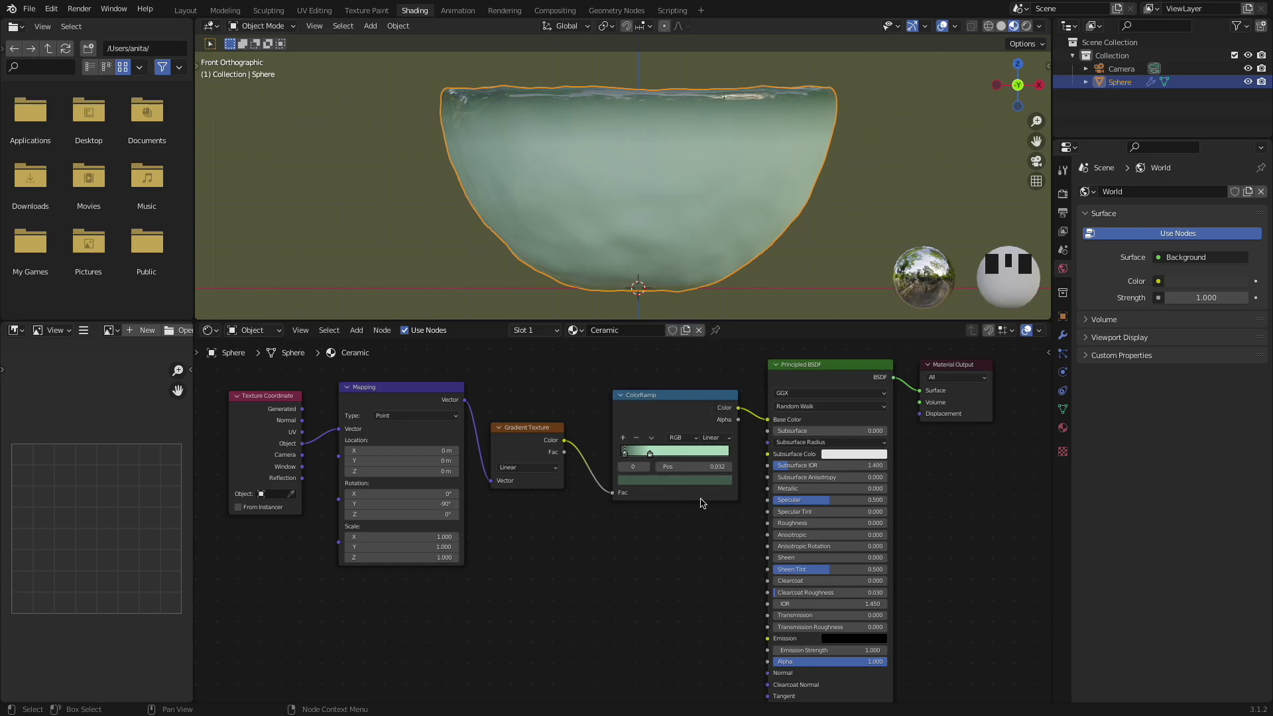
Move the ColorRamp's light green stop to about 0.136 to narrow the dark band at the bowl's rim
{"action": "middle_click_drag", "start_coordinate": [703, 278], "coordinate": [904, 238]}
{"action": "scroll", "coordinate": [903, 239], "scroll_direction": "up", "scroll_amount": 3}
{"action": "scroll", "coordinate": [663, 458], "scroll_direction": "up", "scroll_amount": 3}
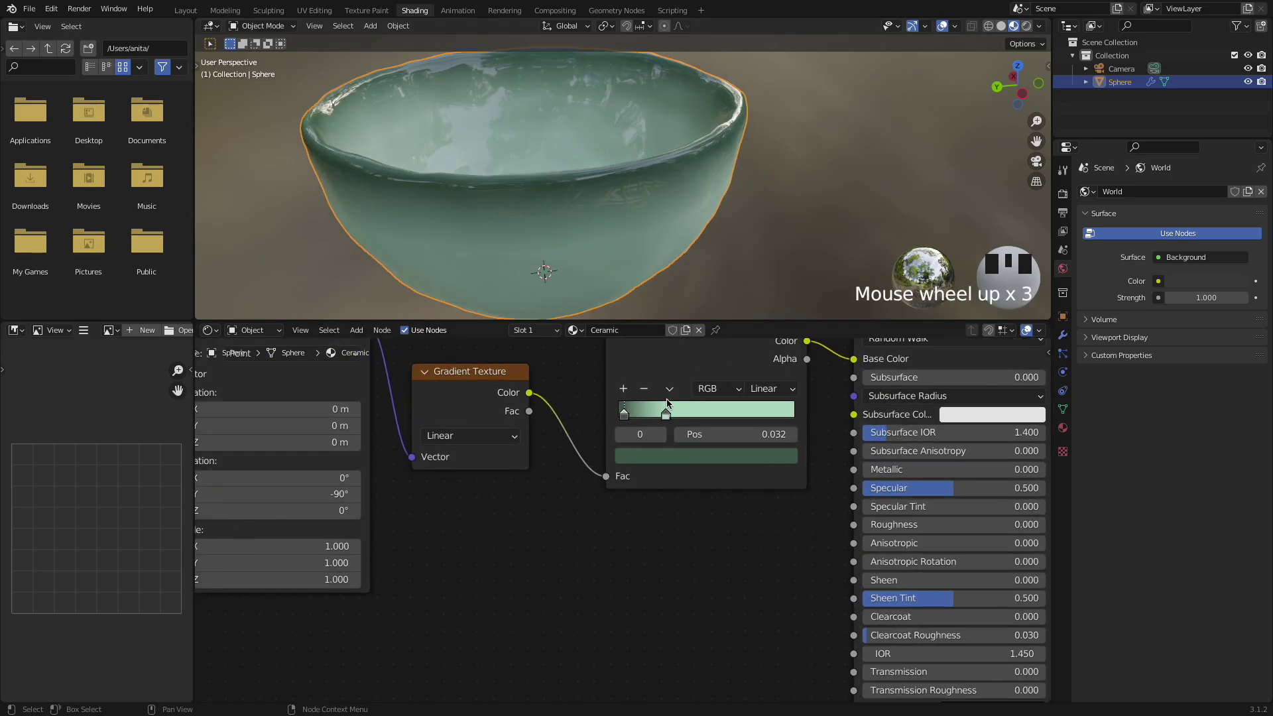
{"action": "mouse_move", "coordinate": [665, 415]}
{"action": "left_mouse_down"}
{"action": "mouse_move", "coordinate": [627, 416]}
{"action": "mouse_move", "coordinate": [641, 415]}
{"action": "left_mouse_up"}
{"action": "left_click", "coordinate": [641, 416]}
{"action": "scroll", "coordinate": [730, 258], "scroll_direction": "down", "scroll_amount": 5}
{"action": "middle_click_drag", "start_coordinate": [730, 258], "coordinate": [591, 218]}
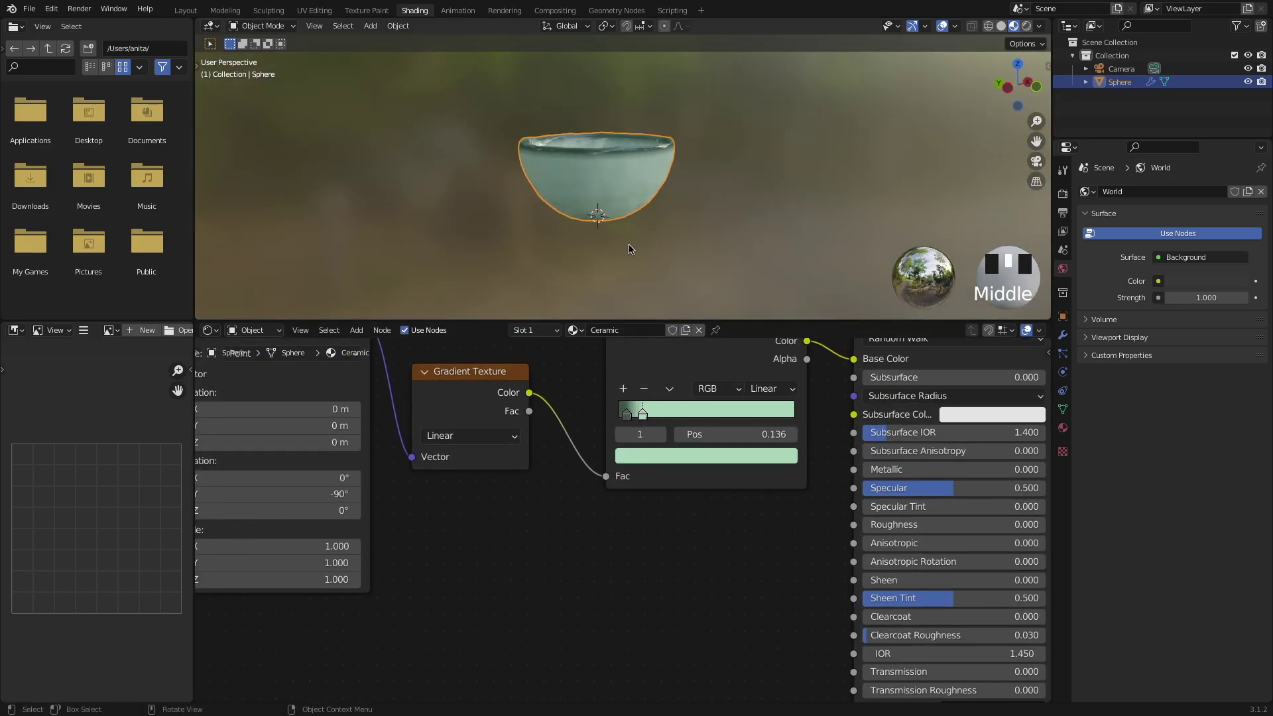
Shift the green ColorRamp node slightly left and add a second ColorRamp node below the gradient nodes
{"action": "key", "text": "KP_1"}
{"action": "scroll", "coordinate": [590, 218], "scroll_direction": "up", "scroll_amount": 5}
{"action": "scroll", "coordinate": [652, 616], "scroll_direction": "down", "scroll_amount": 3}
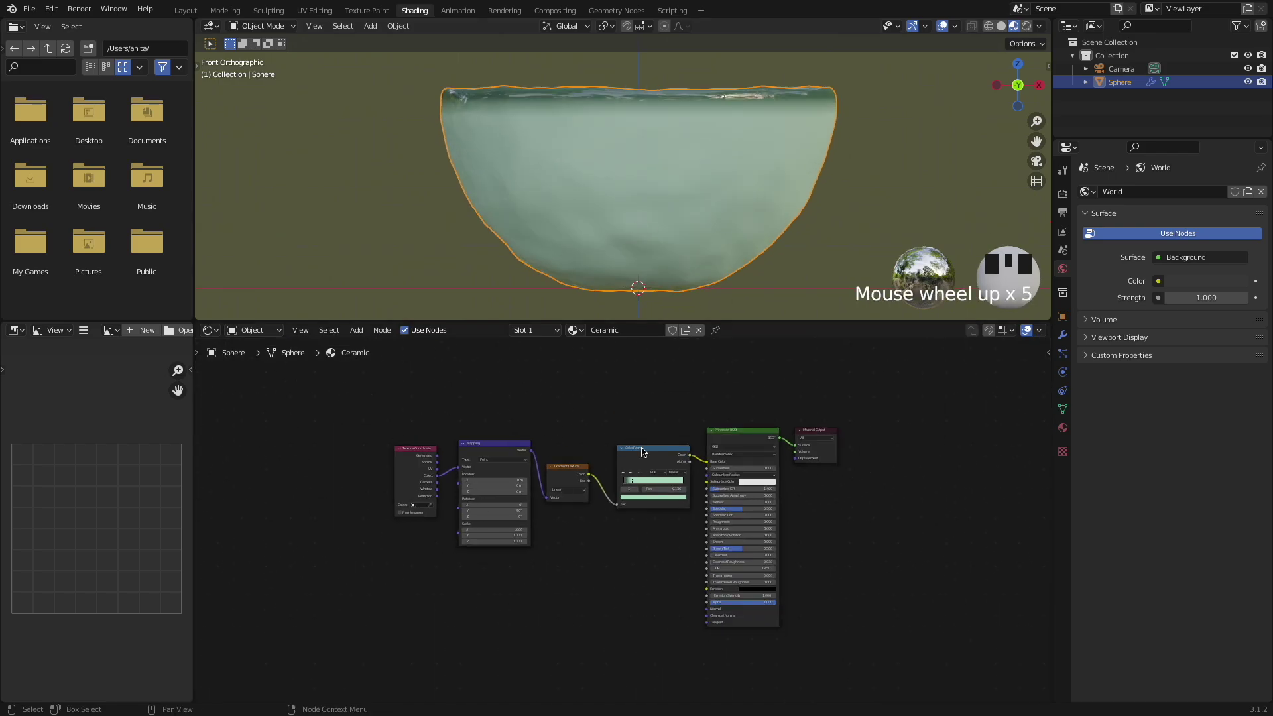
{"action": "left_click_drag", "start_coordinate": [642, 452], "coordinate": [632, 453]}
{"action": "key", "text": "shift+a"}
{"action": "type", "text": "ramp"}
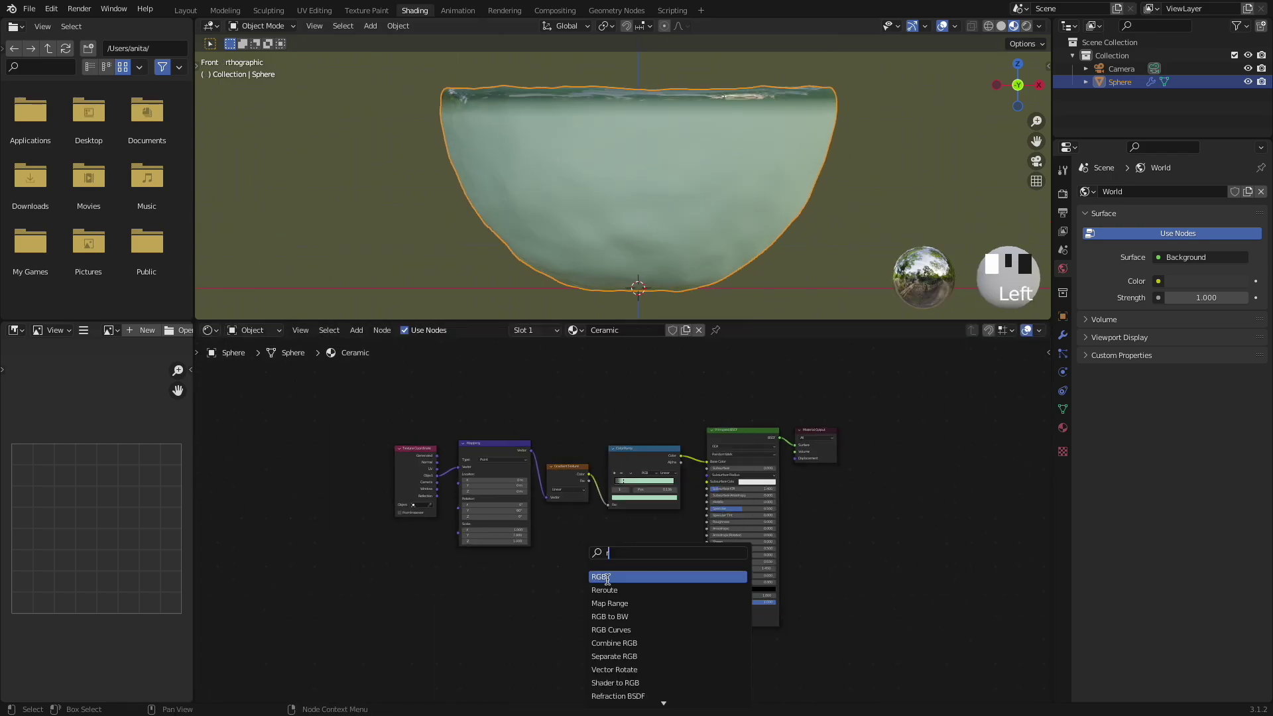
{"action": "key", "text": "Return"}
{"action": "left_click", "coordinate": [608, 583]}
{"action": "scroll", "coordinate": [608, 584], "scroll_direction": "up", "scroll_amount": 3}
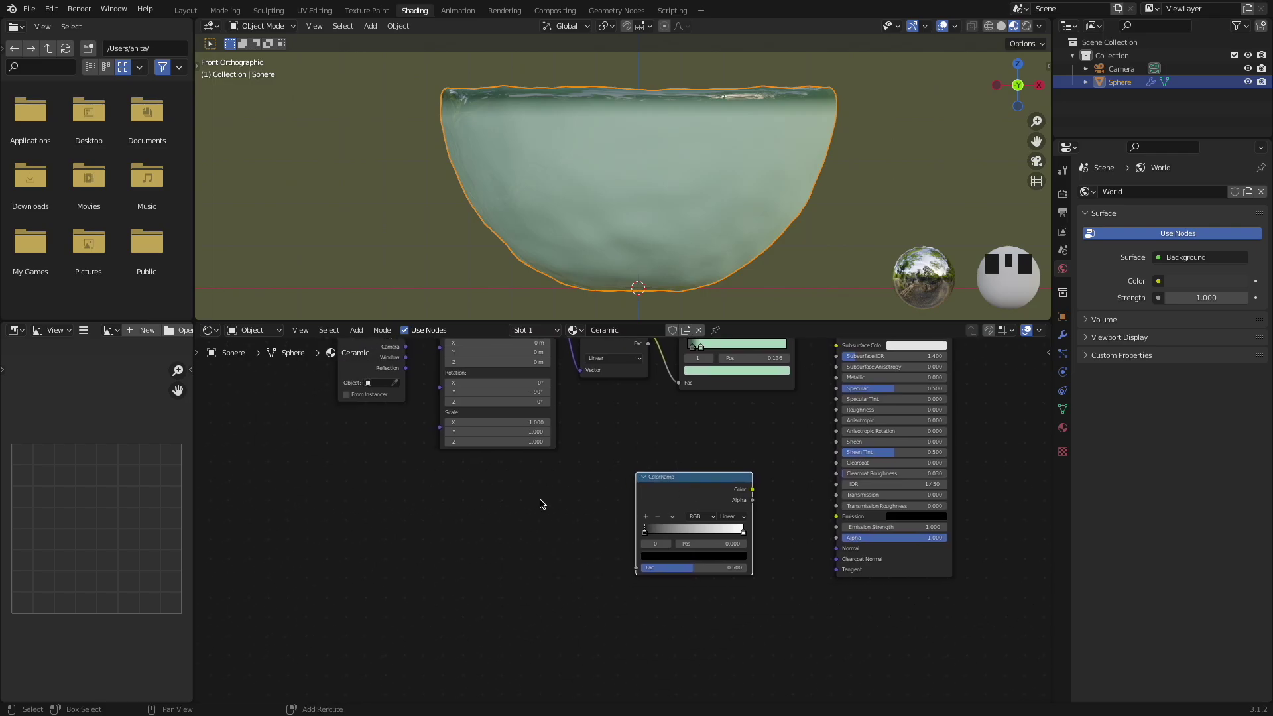
Add a Voronoi Texture node and connect its Distance output to the new ColorRamp's Fac input
{"action": "key", "text": "shift+a"}
{"action": "type", "text": "vor"}
{"action": "key", "text": "Return"}
{"action": "left_click", "coordinate": [540, 500]}
{"action": "scroll", "coordinate": [603, 532], "scroll_direction": "up", "scroll_amount": 2}
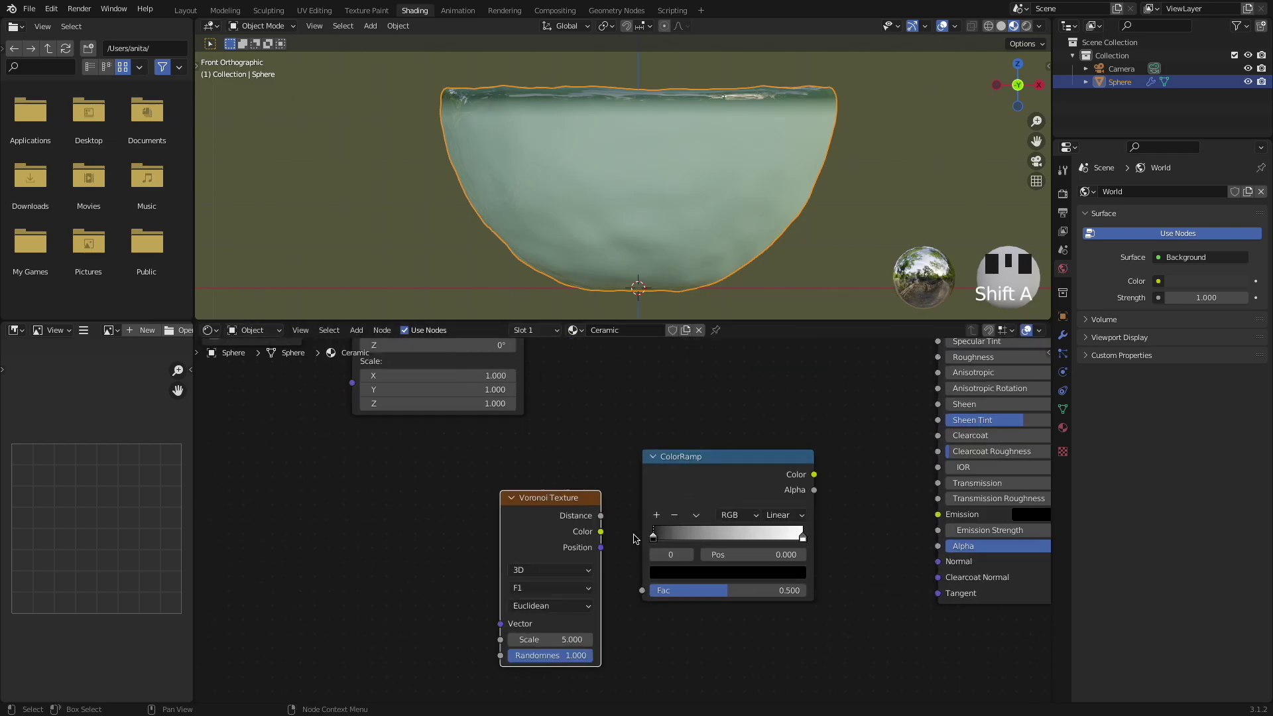
{"action": "left_click_drag", "start_coordinate": [646, 610], "coordinate": [645, 602]}
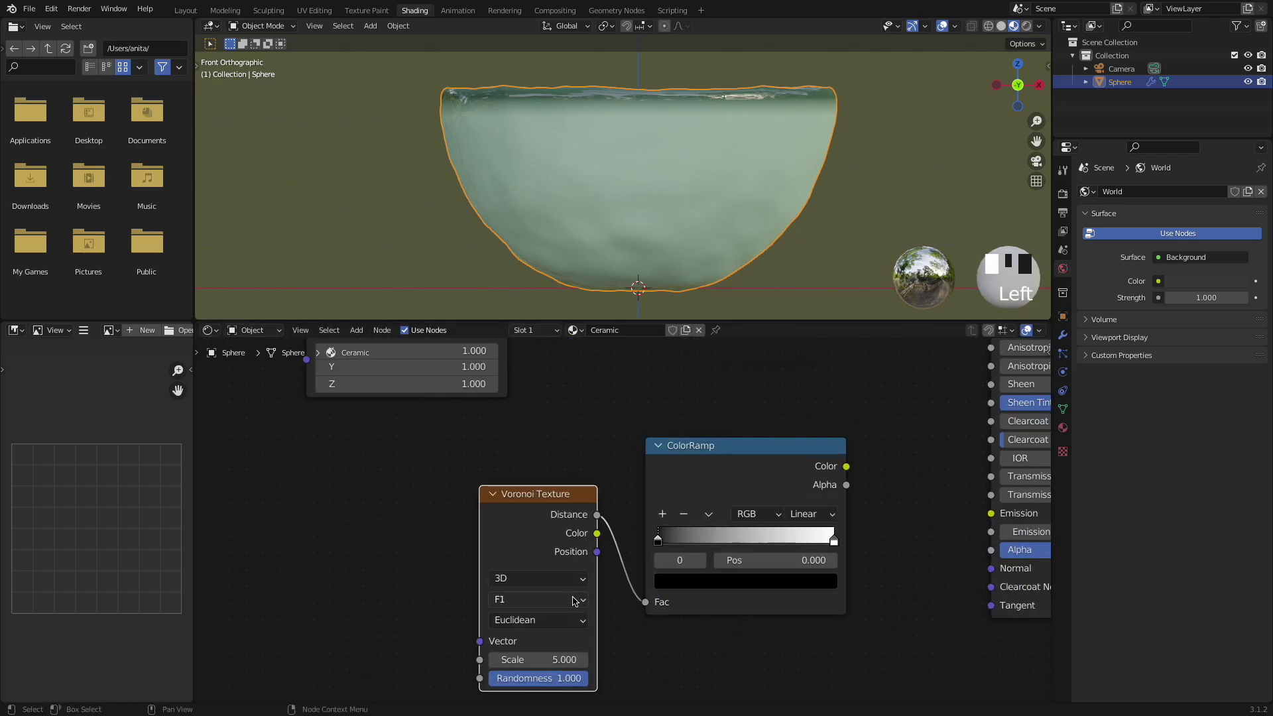
Set the Voronoi Texture to Distance to Edge, preview its ColorRamp, and move the ramp's white stop to about 0.014
{"action": "left_click", "coordinate": [570, 600]}
{"action": "left_click", "coordinate": [567, 525]}
{"action": "left_click_drag", "start_coordinate": [559, 501], "coordinate": [561, 491]}
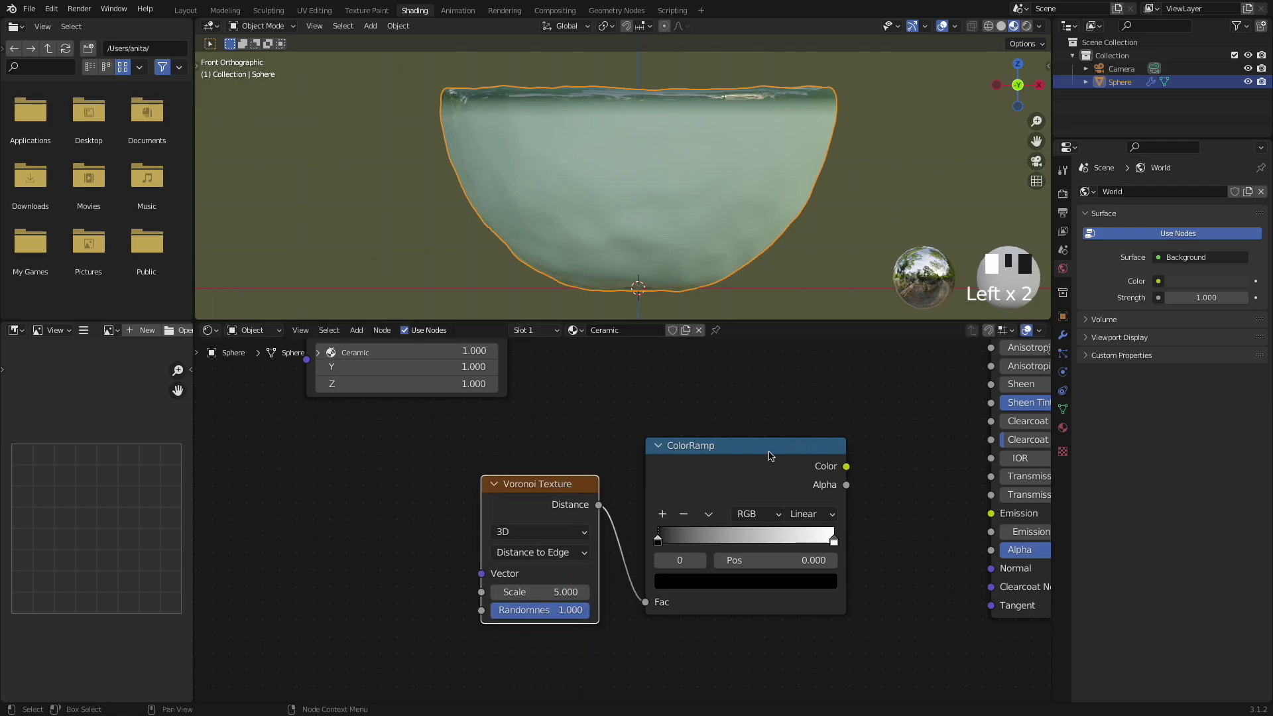
{"action": "left_click", "coordinate": [767, 455], "text": "ctrl+shift"}
{"action": "left_click_drag", "start_coordinate": [834, 540], "coordinate": [651, 545]}
Add Texture Coordinate and Mapping nodes to the Voronoi Texture and feed the Mapping node from the Object output
{"action": "left_click", "coordinate": [501, 484]}
{"action": "left_click", "coordinate": [501, 484]}
{"action": "left_click_drag", "start_coordinate": [565, 489], "coordinate": [560, 483]}
{"action": "key", "text": "ctrl+t"}
{"action": "scroll", "coordinate": [562, 482], "scroll_direction": "down", "scroll_amount": 3}
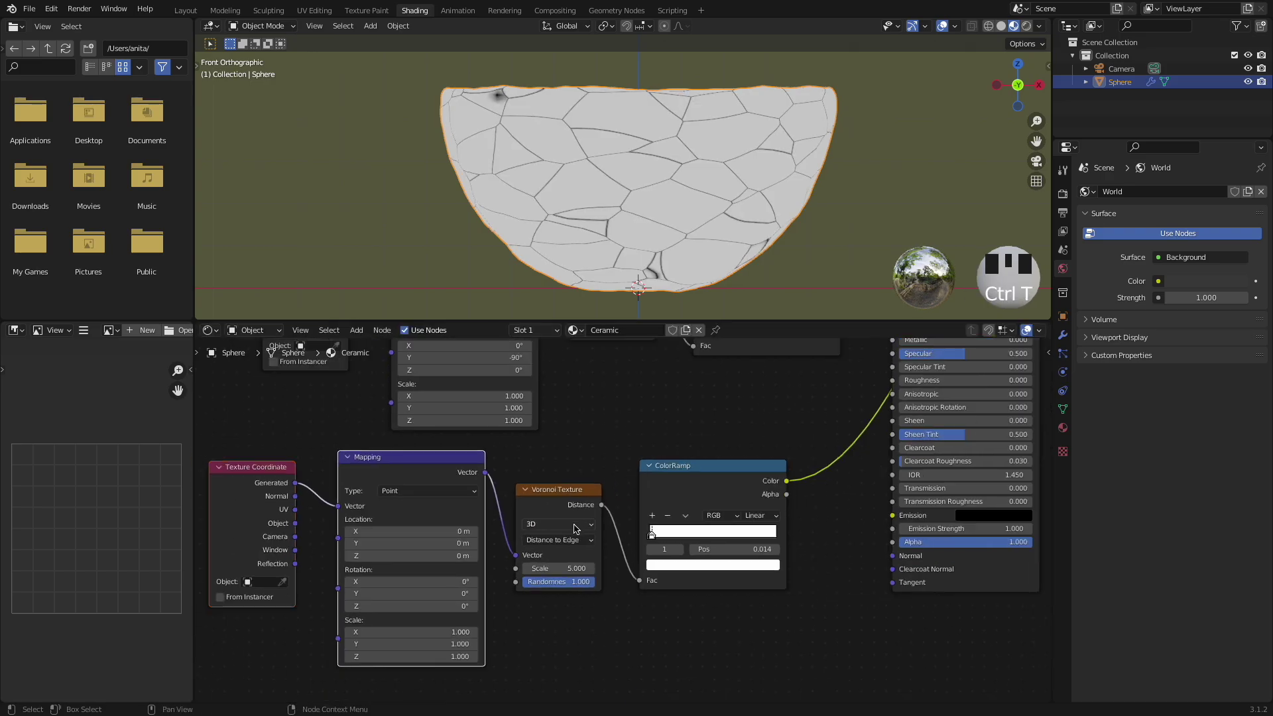
{"action": "left_click_drag", "start_coordinate": [452, 503], "coordinate": [488, 490]}
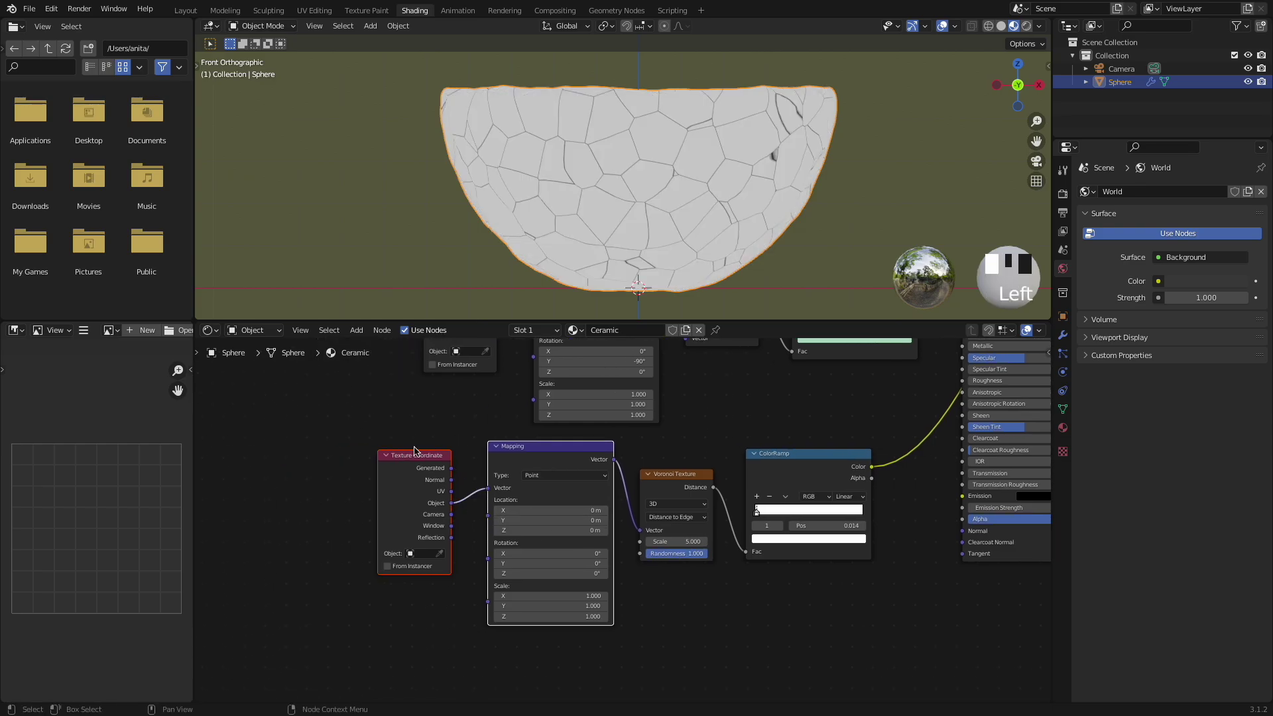
Move the Voronoi Texture, its ColorRamp, Mapping and Texture Coordinate nodes further left, away from the Principled BSDF
{"action": "left_click_drag", "start_coordinate": [418, 435], "coordinate": [483, 497]}
{"action": "left_click_drag", "start_coordinate": [673, 478], "coordinate": [641, 496]}
{"action": "left_click_drag", "start_coordinate": [788, 461], "coordinate": [656, 471]}
{"action": "key", "text": "l"}
{"action": "left_click", "coordinate": [823, 559]}
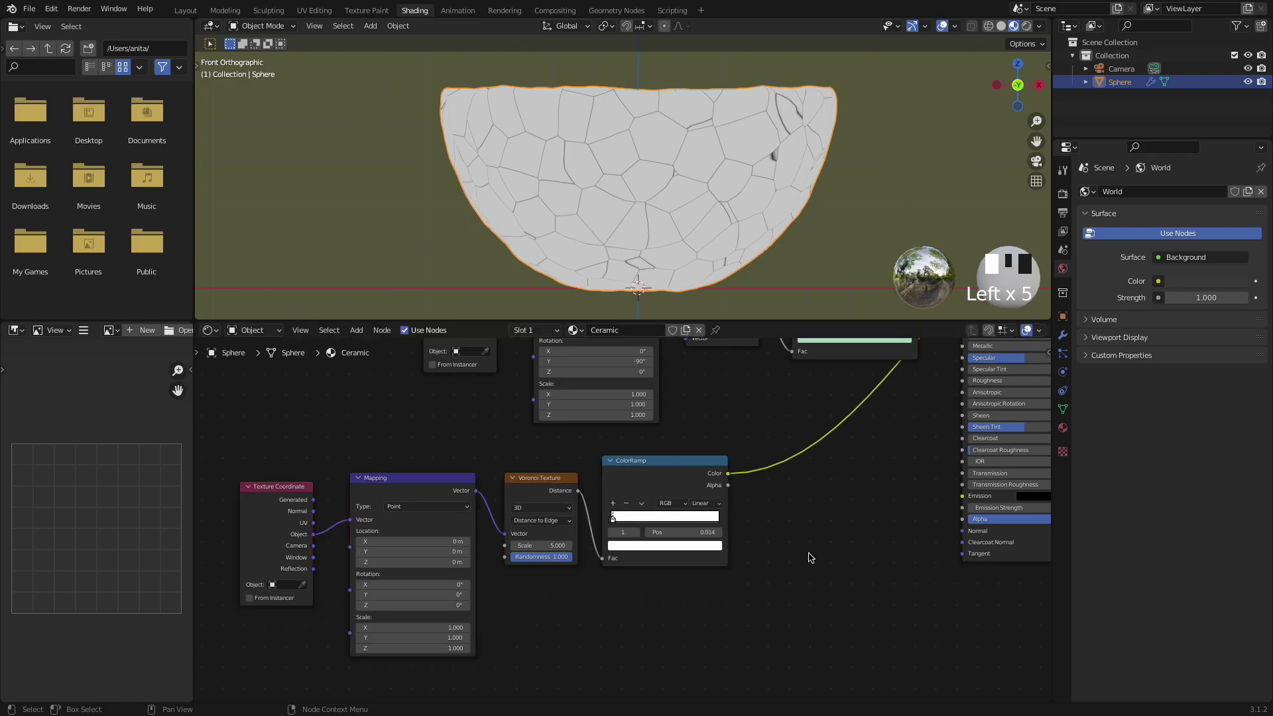
Set the Voronoi Texture's Scale to 40 and inspect the fine pattern on the bowl
{"action": "scroll", "coordinate": [810, 556], "scroll_direction": "up", "scroll_amount": 2}
{"action": "left_click", "coordinate": [495, 562]}
{"action": "type", "text": "40"}
{"action": "key", "text": "Return"}
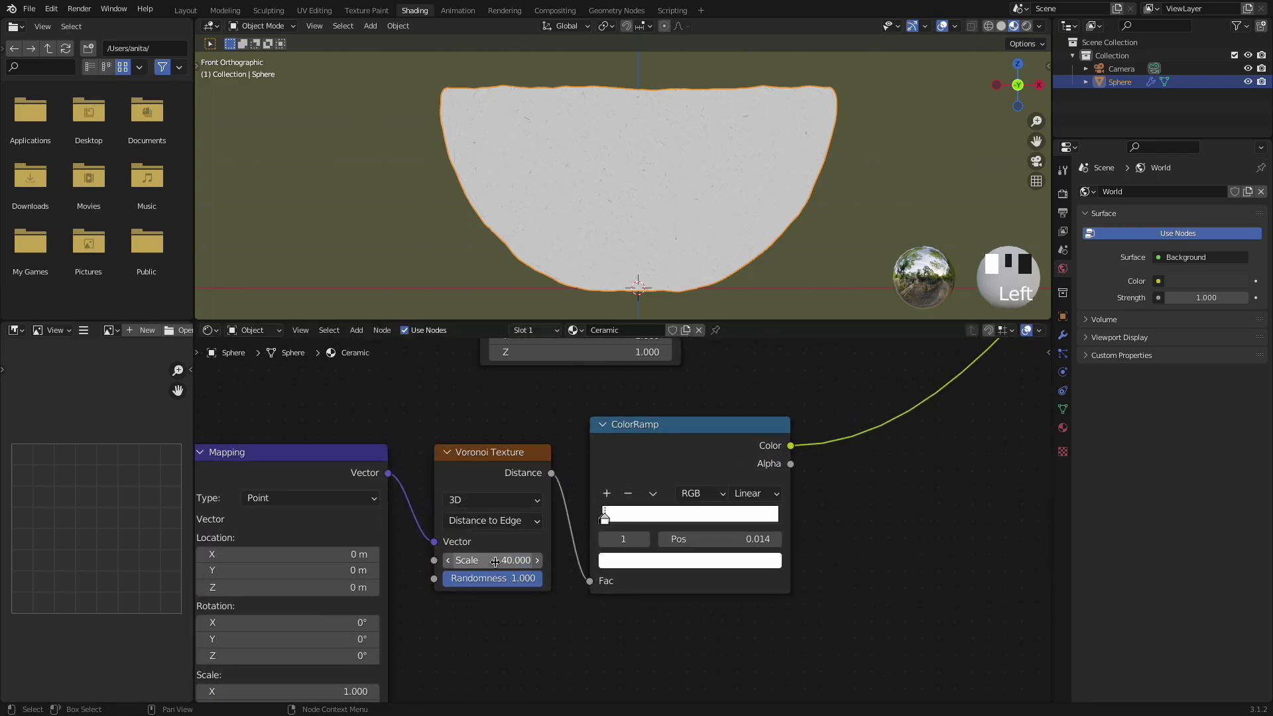
{"action": "scroll", "coordinate": [687, 158], "scroll_direction": "up", "scroll_amount": 11}
{"action": "scroll", "coordinate": [686, 158], "scroll_direction": "down", "scroll_amount": 7}
{"action": "scroll", "coordinate": [687, 157], "scroll_direction": "up", "scroll_amount": 2}
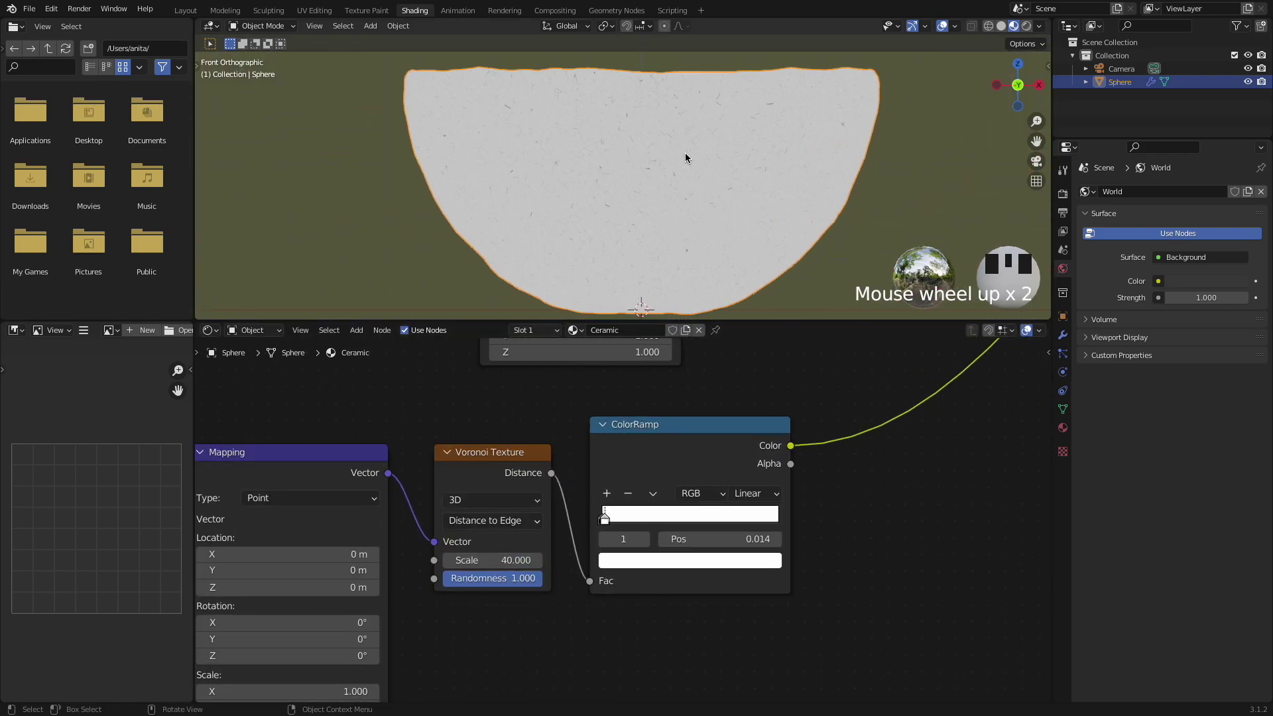
{"action": "scroll", "coordinate": [784, 494], "scroll_direction": "down", "scroll_amount": 5}
Move the gradient node group left and insert a Mix node between its ColorRamp and the Principled BSDF's Base Color
{"action": "middle_click_drag", "start_coordinate": [503, 398], "coordinate": [440, 533]}
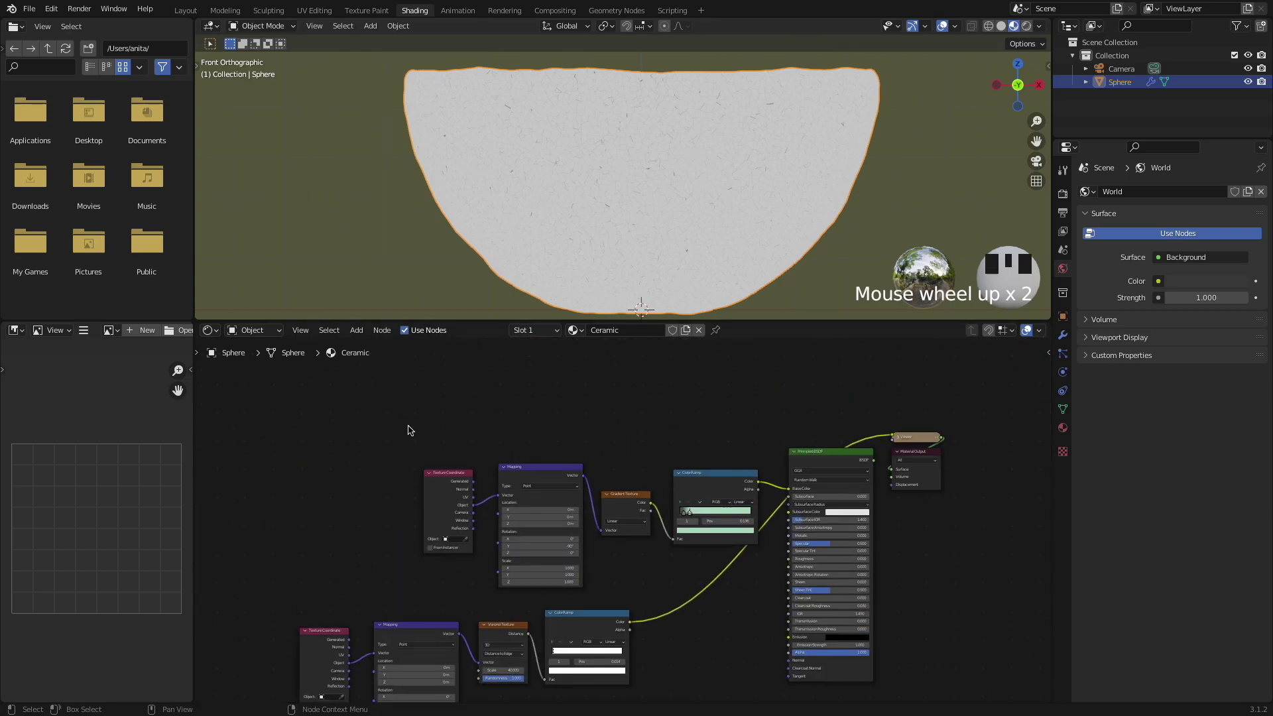
{"action": "left_click_drag", "start_coordinate": [409, 429], "coordinate": [749, 563]}
{"action": "left_click_drag", "start_coordinate": [716, 517], "coordinate": [566, 497]}
{"action": "middle_click_drag", "start_coordinate": [667, 545], "coordinate": [631, 486]}
{"action": "key", "text": "shift+a"}
{"action": "left_click", "coordinate": [630, 484]}
{"action": "type", "text": "mi"}
{"action": "left_click", "coordinate": [655, 507]}
{"action": "left_click", "coordinate": [683, 440]}
{"action": "scroll", "coordinate": [721, 511], "scroll_direction": "up", "scroll_amount": 2}
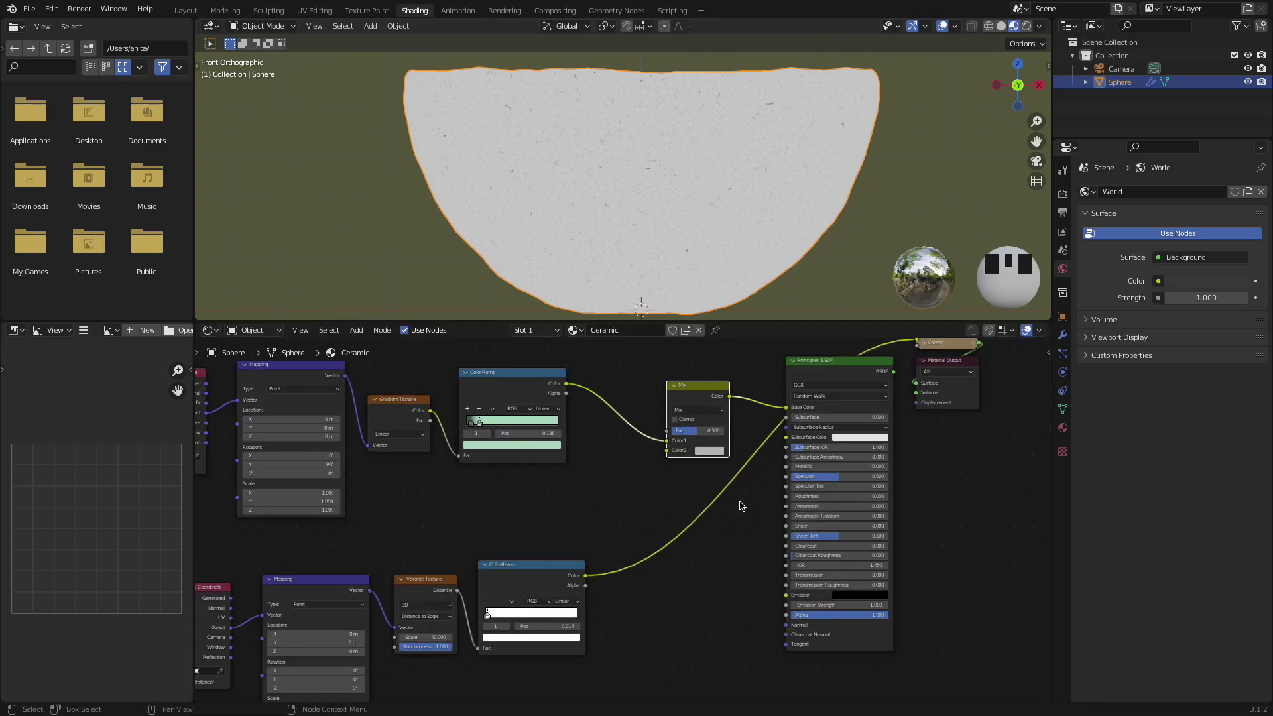
Connect the Voronoi ColorRamp's Color to the Mix node's Color2, preview the mix, and set its blend mode to Overlay
{"action": "left_click_drag", "start_coordinate": [707, 391], "coordinate": [707, 431], "text": "ctrl+shift"}
{"action": "left_click_drag", "start_coordinate": [586, 575], "coordinate": [667, 491]}
{"action": "scroll", "coordinate": [802, 133], "scroll_direction": "up", "scroll_amount": 4}
{"action": "scroll", "coordinate": [743, 411], "scroll_direction": "up", "scroll_amount": 5}
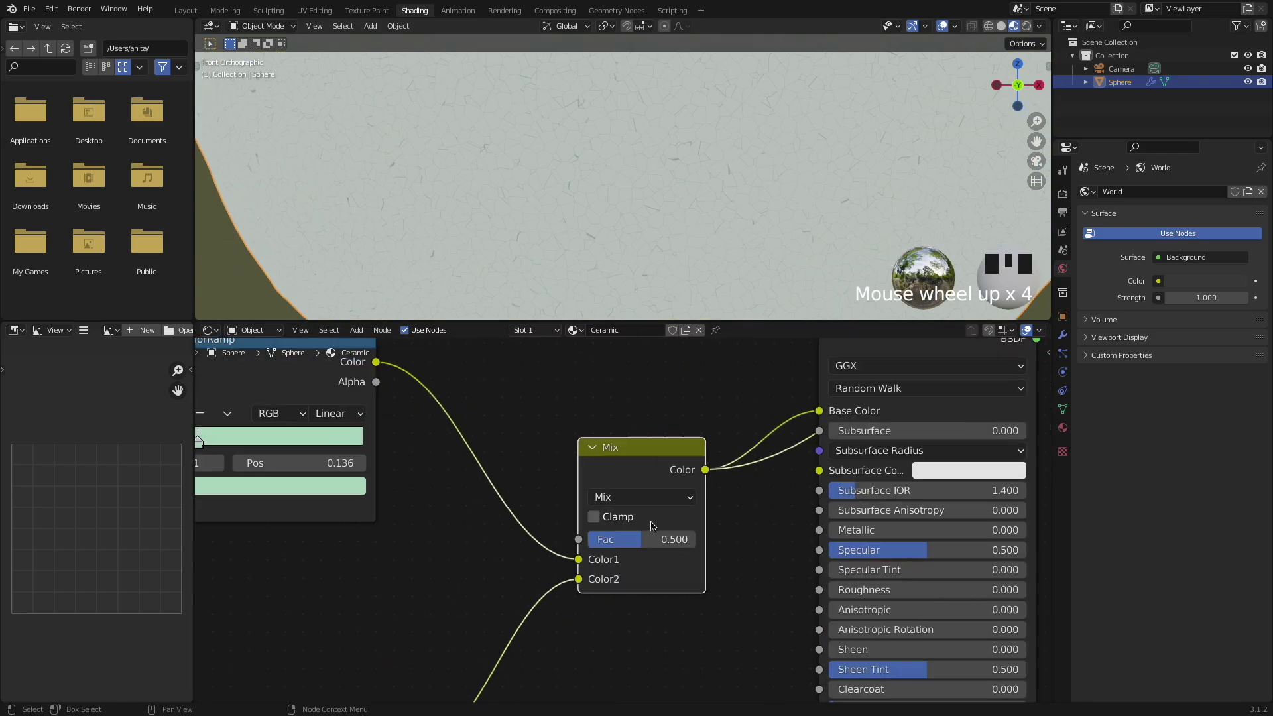
{"action": "left_click", "coordinate": [666, 492]}
{"action": "left_click", "coordinate": [649, 247]}
{"action": "scroll", "coordinate": [648, 253], "scroll_direction": "up", "scroll_amount": 6}
{"action": "scroll", "coordinate": [670, 310], "scroll_direction": "down", "scroll_amount": 10}
{"action": "scroll", "coordinate": [730, 424], "scroll_direction": "down", "scroll_amount": 4}
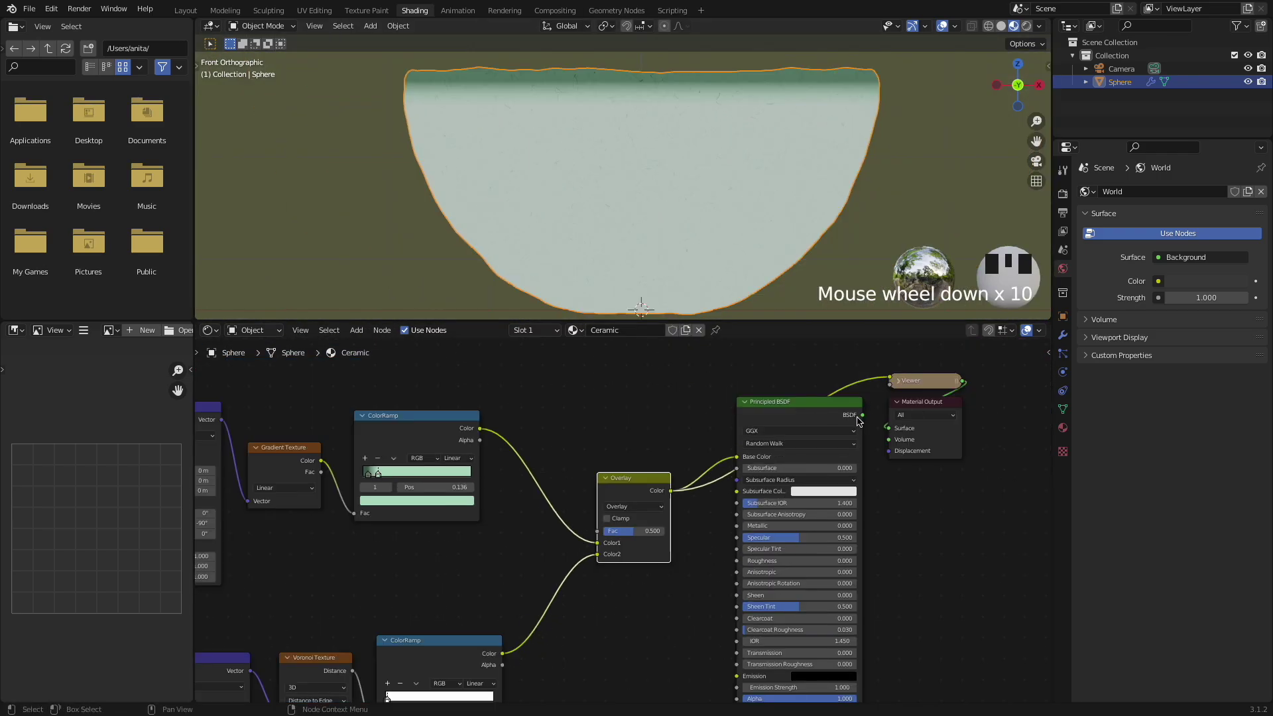
Preview the full Principled BSDF shader on the bowl and examine its surface up close
{"action": "left_click", "coordinate": [855, 421], "text": "ctrl+shift"}
{"action": "scroll", "coordinate": [644, 215], "scroll_direction": "up", "scroll_amount": 1}
{"action": "scroll", "coordinate": [643, 218], "scroll_direction": "down", "scroll_amount": 13}
{"action": "middle_click_drag", "start_coordinate": [643, 217], "coordinate": [645, 276]}
{"action": "scroll", "coordinate": [666, 241], "scroll_direction": "up", "scroll_amount": 8}
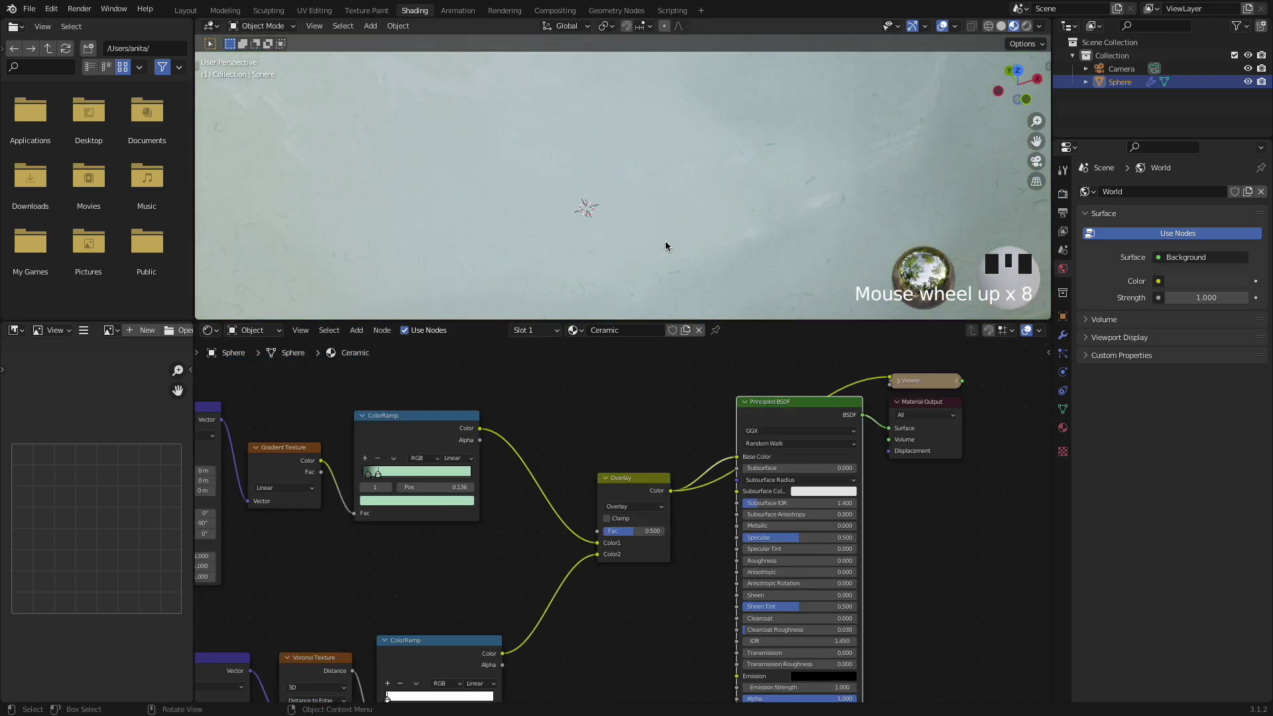
Rearrange the Voronoi nodes, then duplicate the Voronoi Texture with its ColorRamp and place the copies below the originals
{"action": "scroll", "coordinate": [681, 240], "scroll_direction": "down", "scroll_amount": 4}
{"action": "middle_click_drag", "start_coordinate": [588, 644], "coordinate": [885, 438]}
{"action": "left_click_drag", "start_coordinate": [835, 583], "coordinate": [345, 478]}
{"action": "left_click_drag", "start_coordinate": [710, 448], "coordinate": [679, 417]}
{"action": "middle_click_drag", "start_coordinate": [737, 644], "coordinate": [672, 561]}
{"action": "scroll", "coordinate": [672, 561], "scroll_direction": "down", "scroll_amount": 4}
{"action": "left_click", "coordinate": [672, 561]}
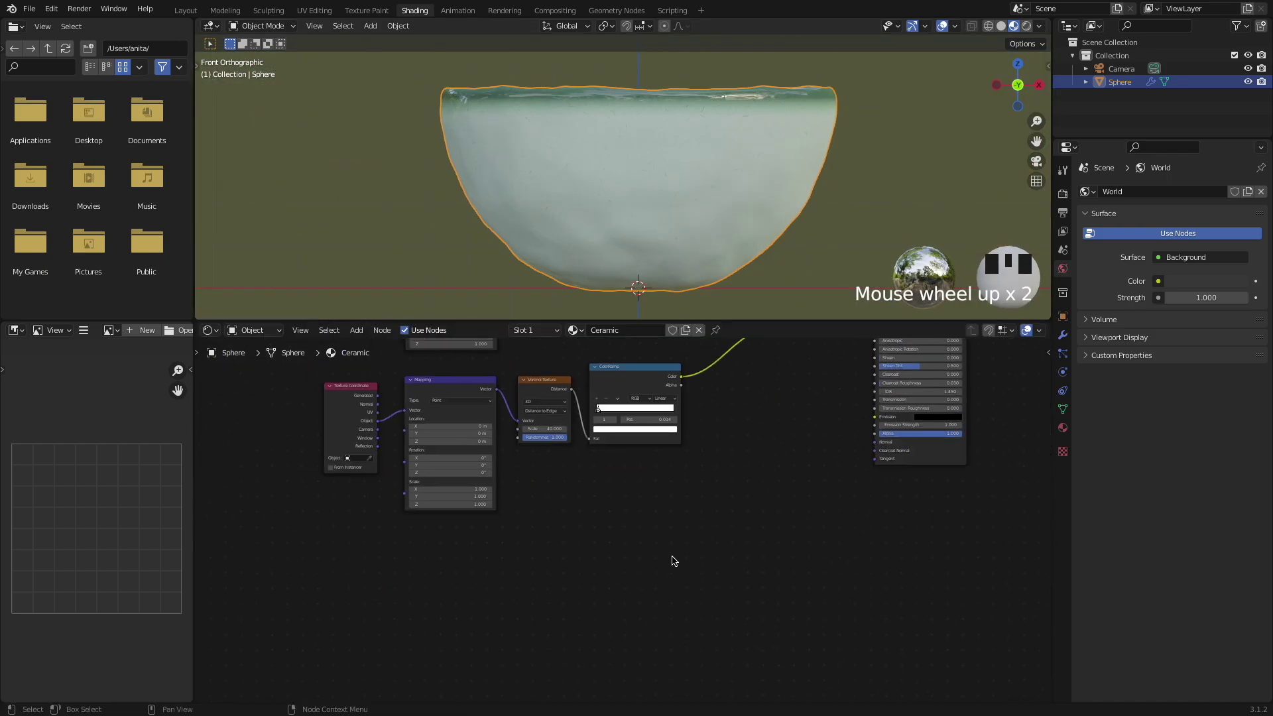
{"action": "left_click", "coordinate": [658, 362]}
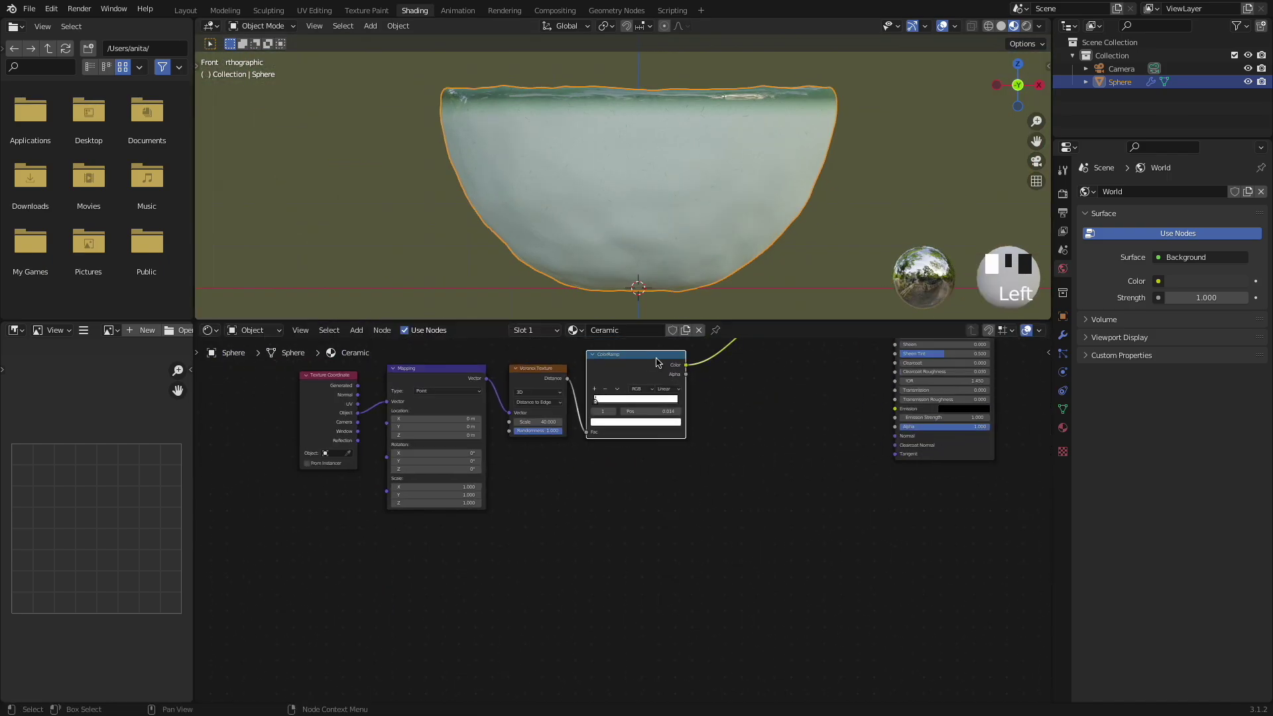
{"action": "left_click", "coordinate": [533, 373], "text": "shift"}
{"action": "key", "text": "shift+d"}
{"action": "left_click", "coordinate": [638, 493]}
{"action": "scroll", "coordinate": [623, 530], "scroll_direction": "up", "scroll_amount": 5}
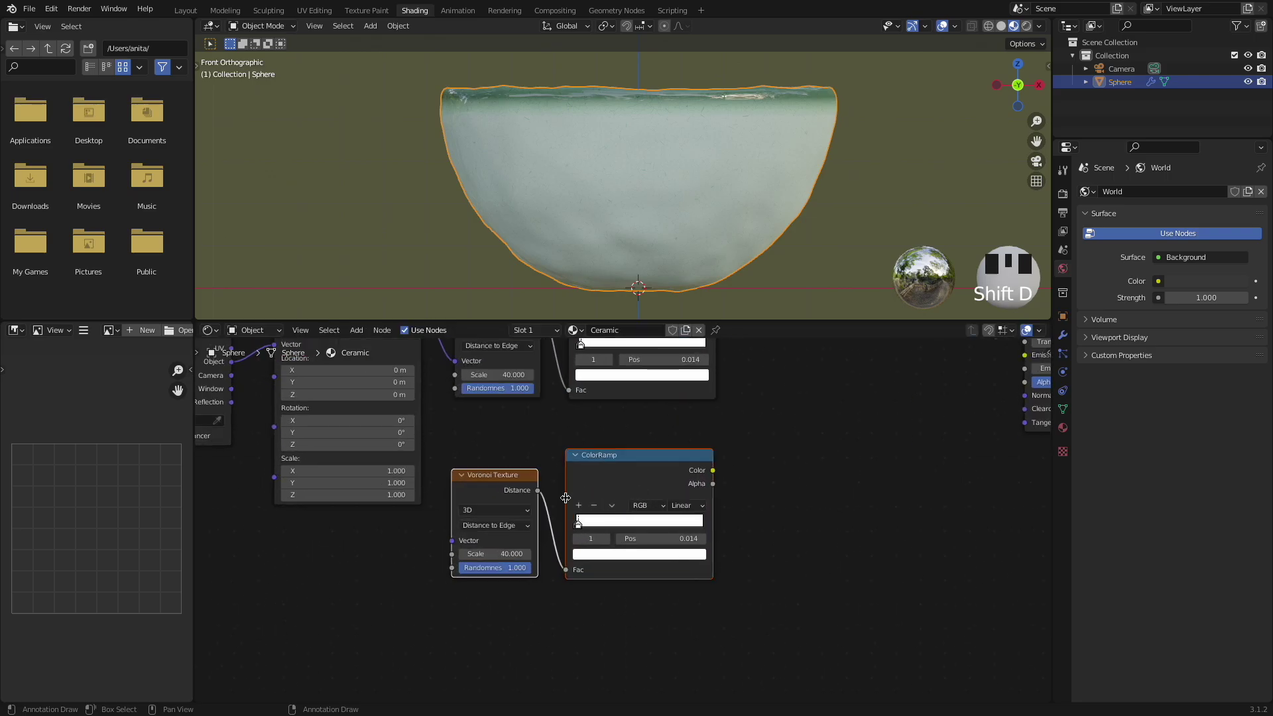
Connect the lower Mapping node's Vector output to the duplicated Voronoi Texture and preview the duplicated ColorRamp
{"action": "middle_click_drag", "start_coordinate": [565, 497], "coordinate": [702, 588]}
{"action": "left_click_drag", "start_coordinate": [362, 374], "coordinate": [588, 629]}
{"action": "middle_click_drag", "start_coordinate": [790, 650], "coordinate": [519, 604]}
{"action": "left_click", "coordinate": [525, 506], "text": "ctrl+shift"}
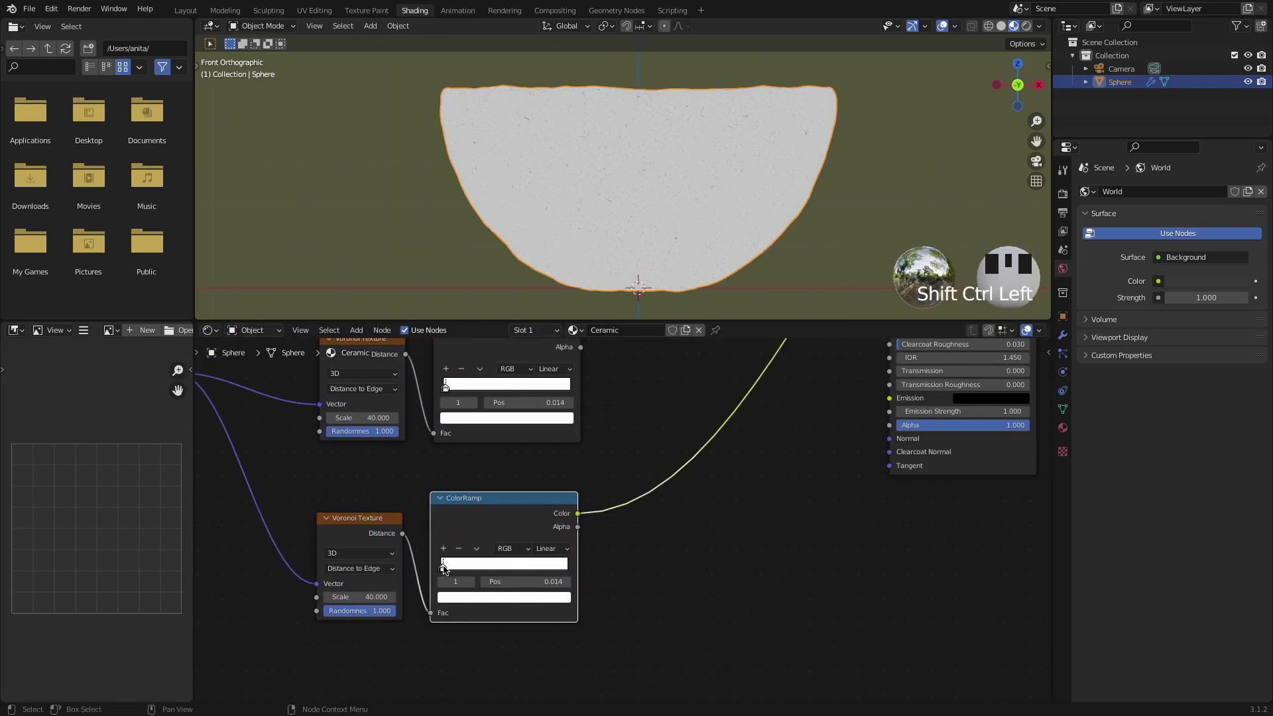
Try lower Scale values, such as 10.5, on the duplicated Voronoi Texture to enlarge its cells
{"action": "left_click_drag", "start_coordinate": [358, 597], "coordinate": [371, 597]}
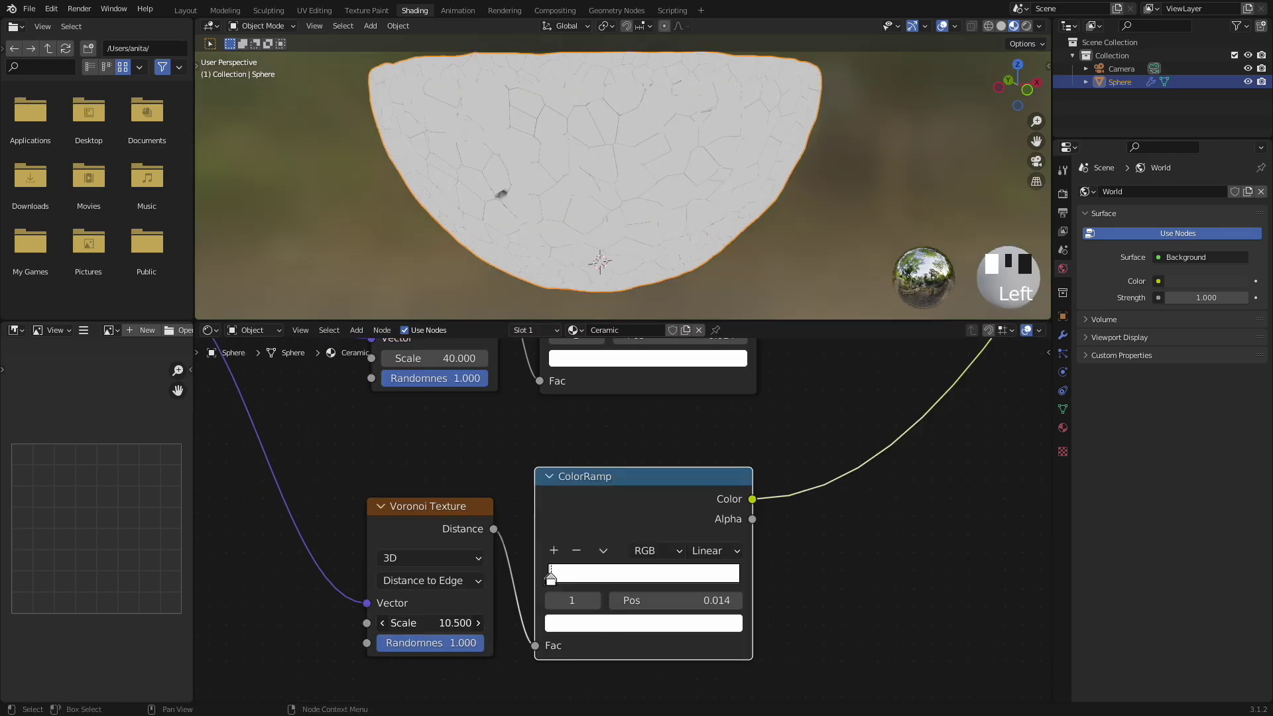
{"action": "left_click_drag", "start_coordinate": [430, 623], "coordinate": [366, 623]}
{"action": "middle_click_drag", "start_coordinate": [490, 279], "coordinate": [788, 231]}
{"action": "left_click_drag", "start_coordinate": [427, 622], "coordinate": [441, 623], "text": "shift"}
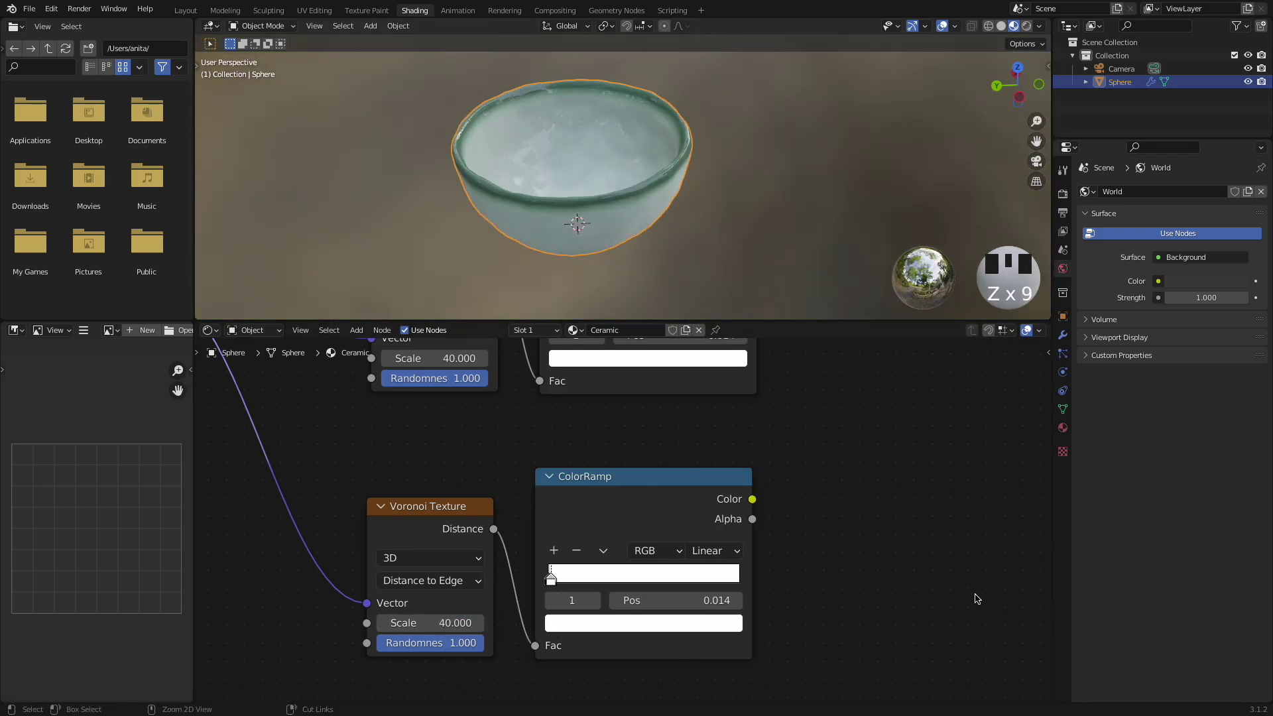
Inspect the bowl from closer up and preview the duplicated ColorRamp's output on it again
{"action": "scroll", "coordinate": [747, 639], "scroll_direction": "down", "scroll_amount": 5}
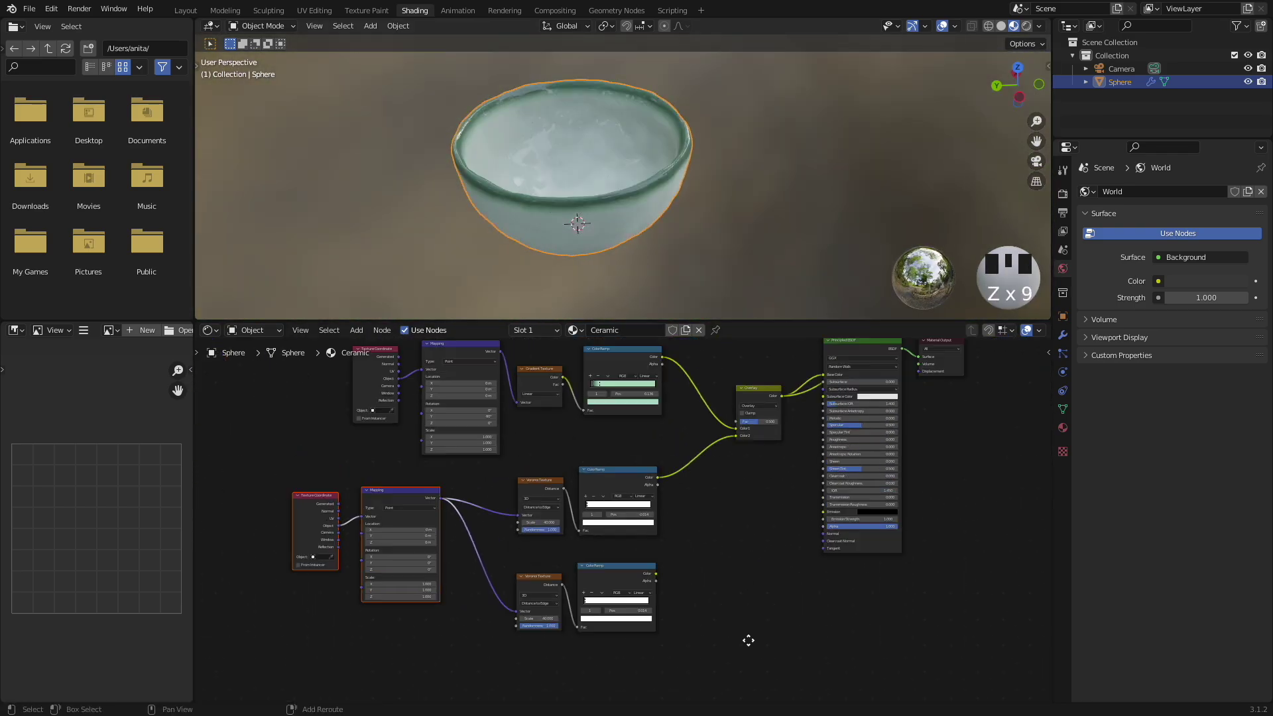
{"action": "middle_click_drag", "start_coordinate": [747, 639], "coordinate": [729, 599]}
{"action": "scroll", "coordinate": [730, 599], "scroll_direction": "up", "scroll_amount": 3}
{"action": "scroll", "coordinate": [687, 205], "scroll_direction": "up", "scroll_amount": 11}
{"action": "scroll", "coordinate": [685, 206], "scroll_direction": "down", "scroll_amount": 6}
{"action": "middle_click_drag", "start_coordinate": [682, 208], "coordinate": [689, 285]}
{"action": "left_click", "coordinate": [658, 521], "text": "ctrl+shift"}
{"action": "scroll", "coordinate": [710, 611], "scroll_direction": "up", "scroll_amount": 6}
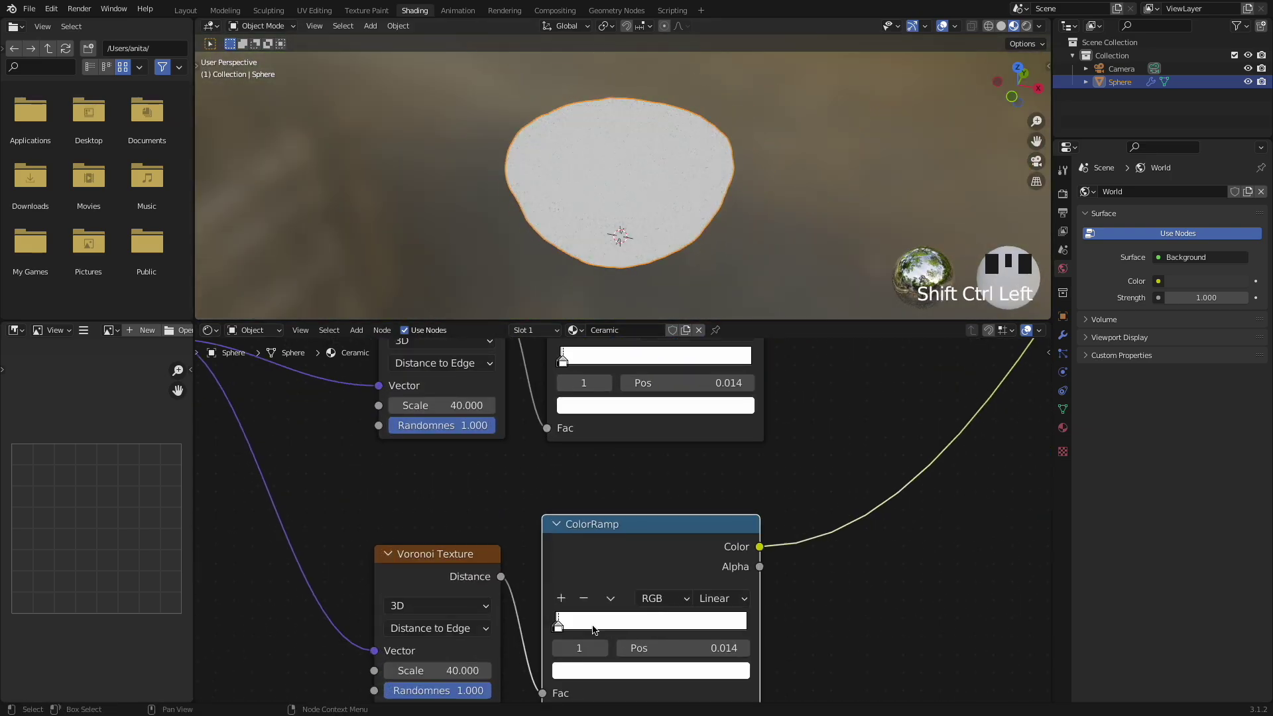
Set the duplicated Voronoi Texture's Scale to 1 and its ColorRamp's white stop to position 0.005
{"action": "middle_click_drag", "start_coordinate": [594, 626], "coordinate": [651, 555]}
{"action": "left_click", "coordinate": [499, 600]}
{"action": "type", "text": "1"}
{"action": "key", "text": "Return"}
{"action": "scroll", "coordinate": [620, 585], "scroll_direction": "up", "scroll_amount": 6}
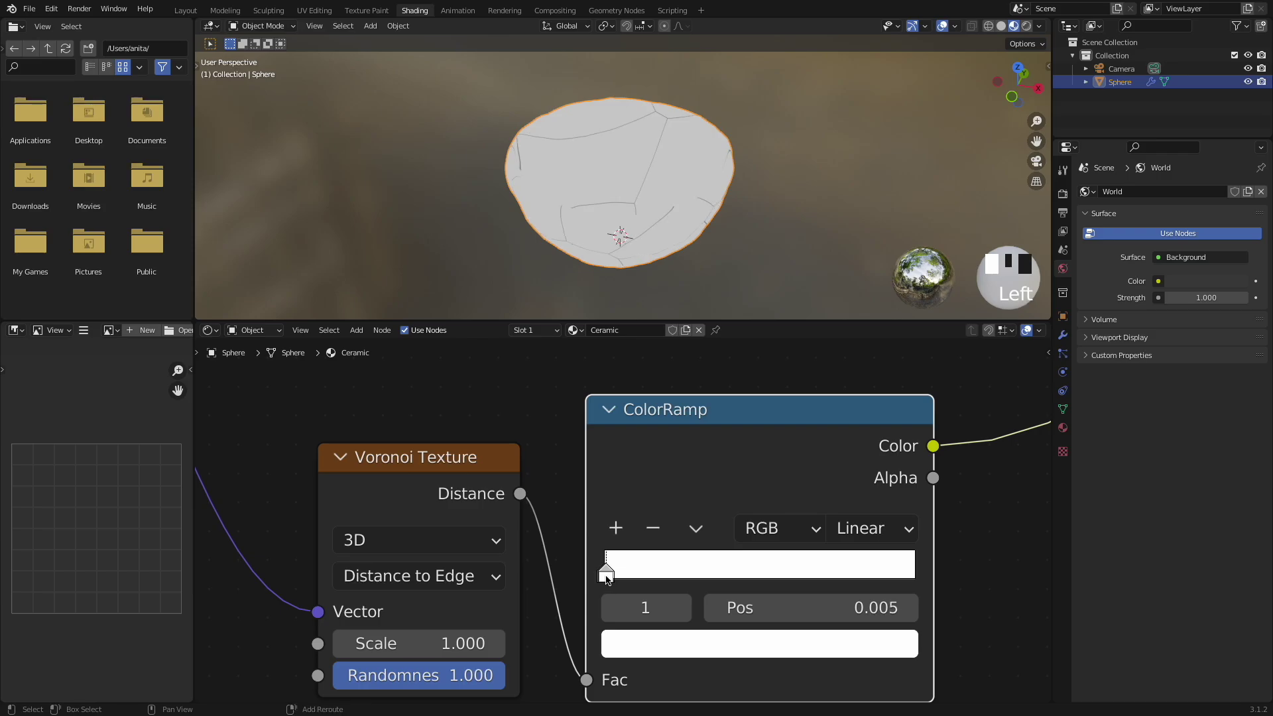
{"action": "scroll", "coordinate": [862, 595], "scroll_direction": "down", "scroll_amount": 5}
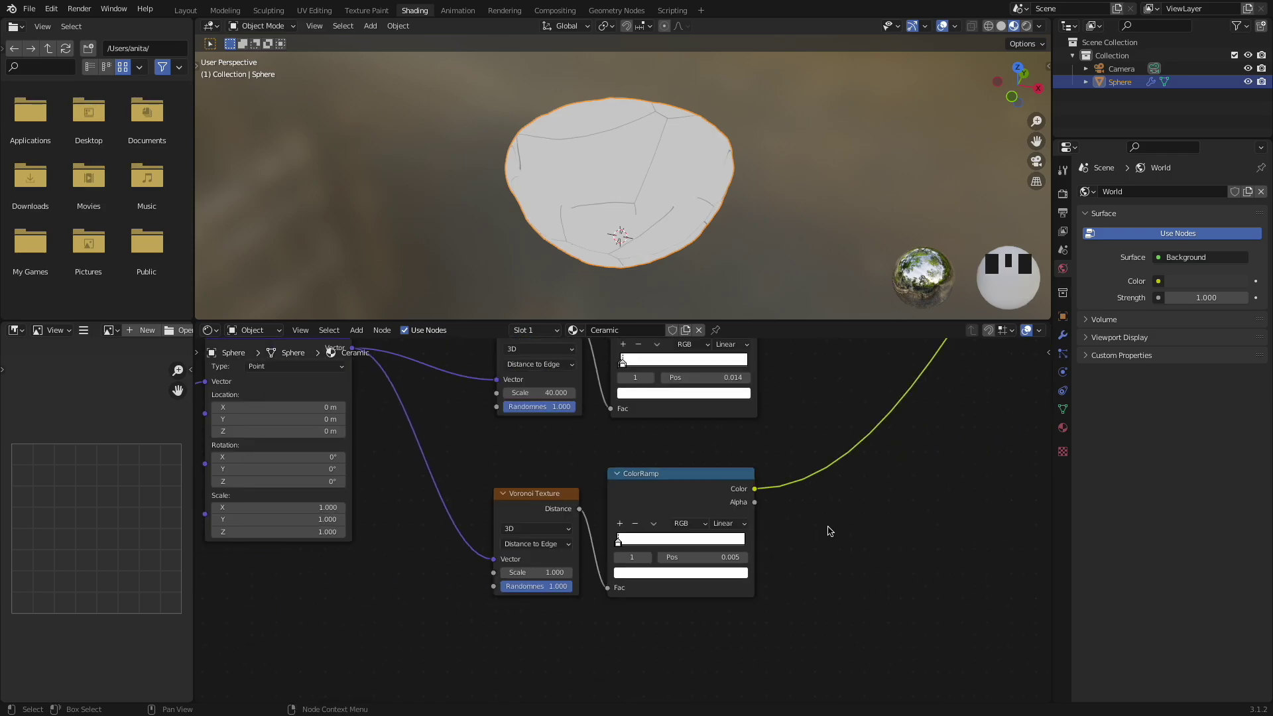
Duplicate the Overlay mix node, combine both Voronoi ColorRamps through the copy into the original's Color2, set it to Multiply and preview it
{"action": "middle_click_drag", "start_coordinate": [819, 533], "coordinate": [674, 631]}
{"action": "scroll", "coordinate": [719, 596], "scroll_direction": "down", "scroll_amount": 3}
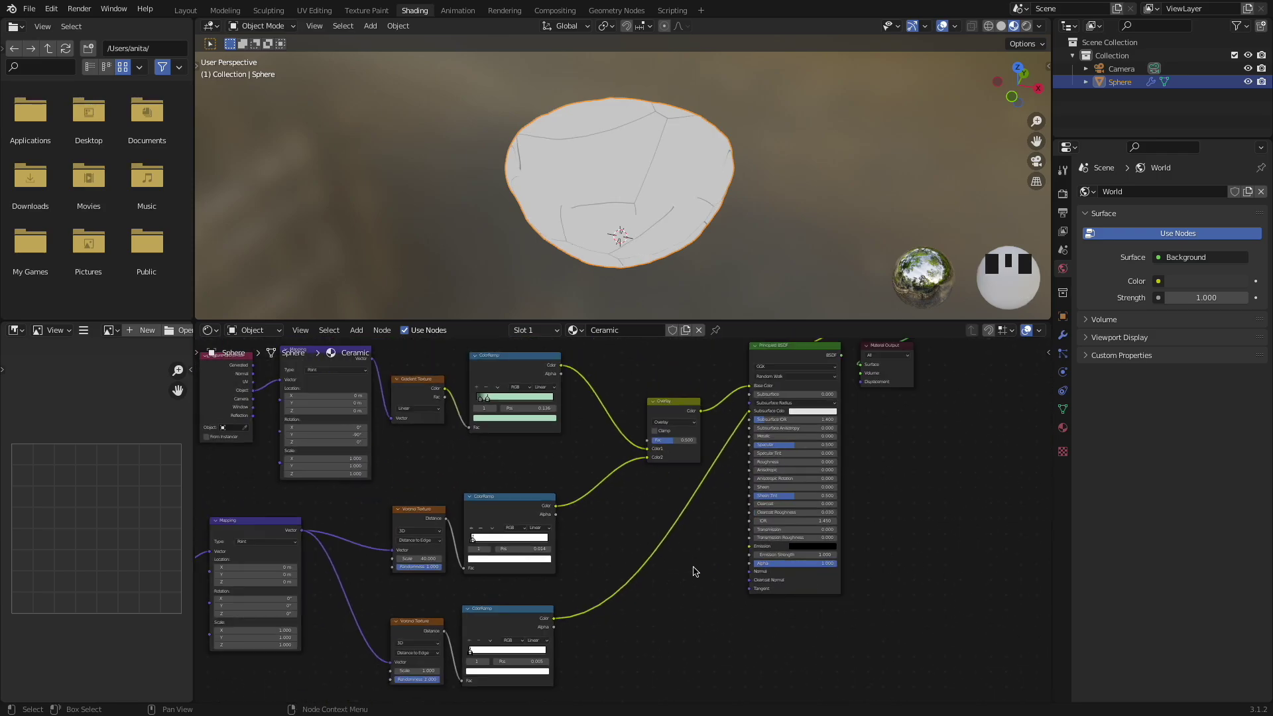
{"action": "key", "text": "shift+d"}
{"action": "left_click", "coordinate": [651, 455]}
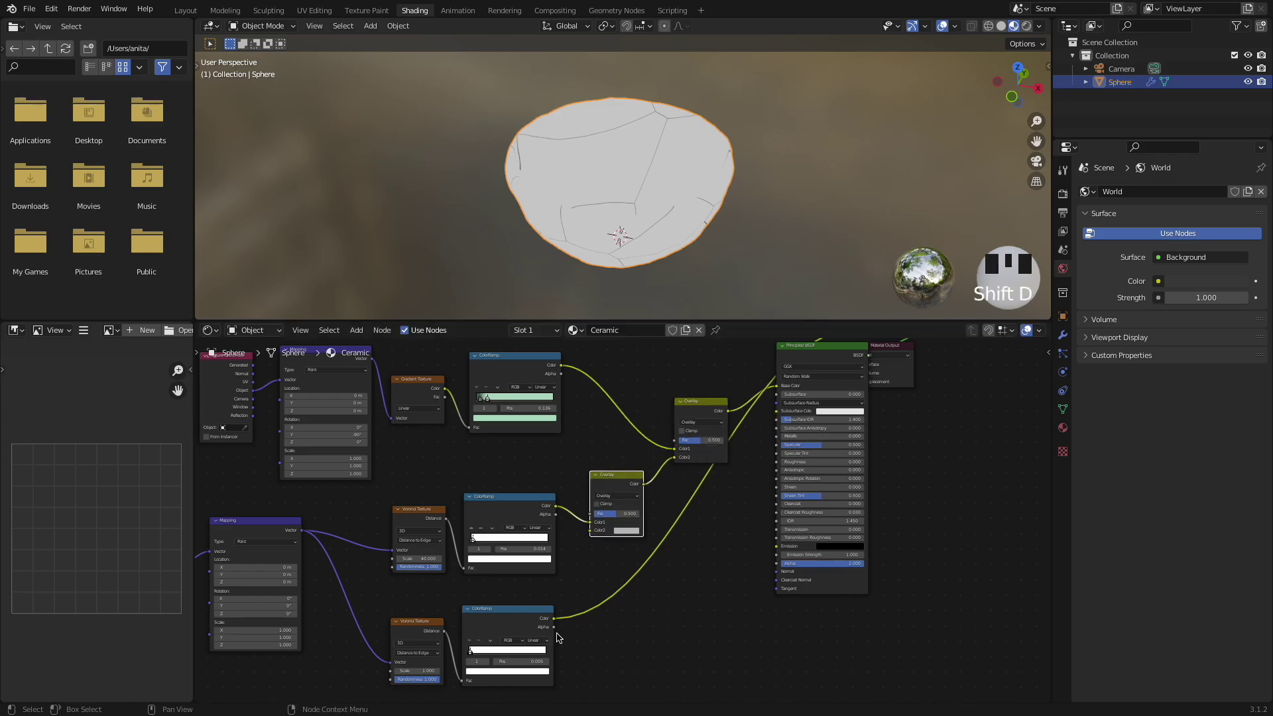
{"action": "scroll", "coordinate": [628, 482], "scroll_direction": "up", "scroll_amount": 2}
{"action": "left_click", "coordinate": [634, 482]}
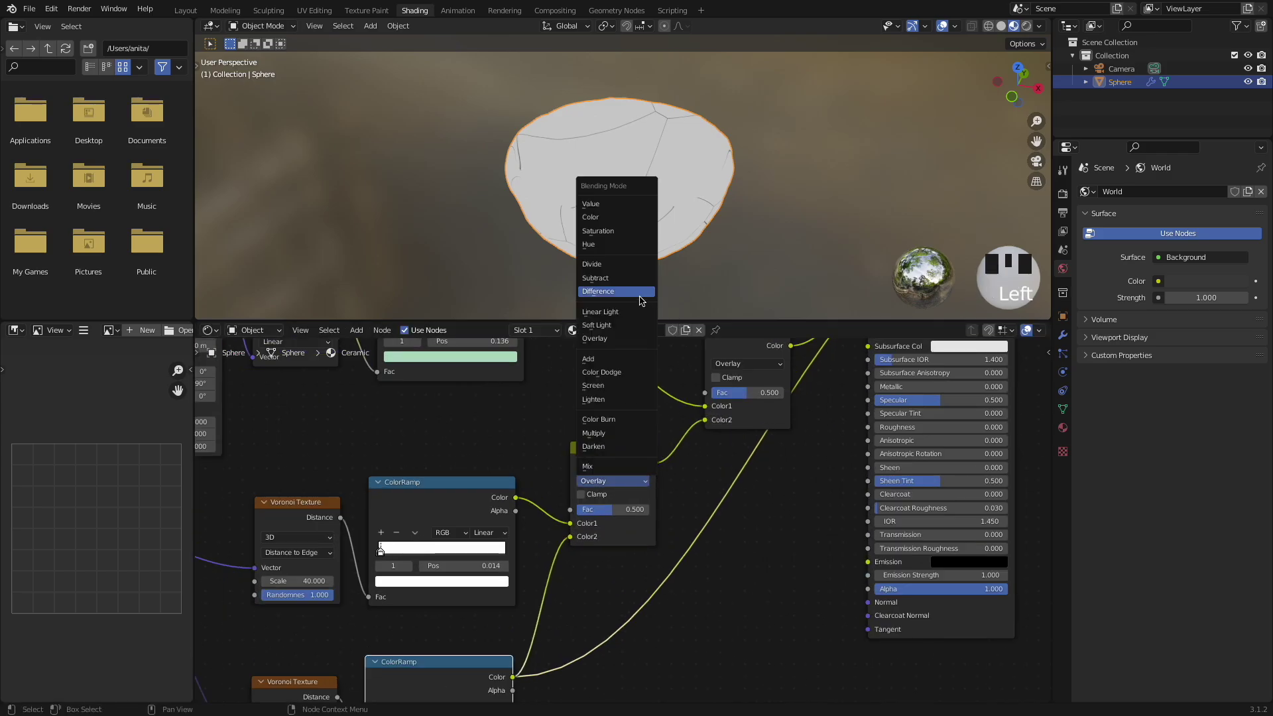
{"action": "left_click", "coordinate": [616, 482]}
{"action": "left_click", "coordinate": [604, 433]}
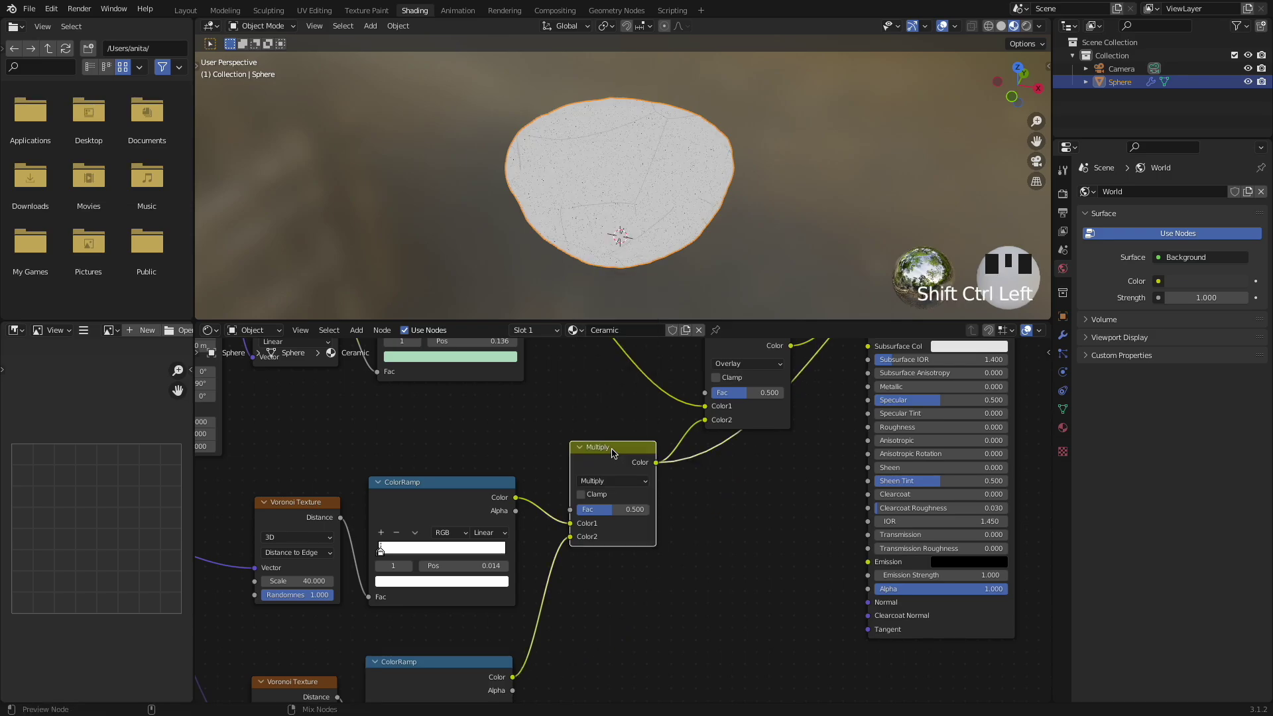
View the bowl from the front and try a Scale of 0.5 on the lower Voronoi Texture
{"action": "scroll", "coordinate": [671, 171], "scroll_direction": "up", "scroll_amount": 5}
{"action": "key", "text": "KP_1"}
{"action": "scroll", "coordinate": [670, 173], "scroll_direction": "up", "scroll_amount": 1}
{"action": "middle_click_drag", "start_coordinate": [440, 579], "coordinate": [685, 396]}
{"action": "scroll", "coordinate": [623, 520], "scroll_direction": "up", "scroll_amount": 3}
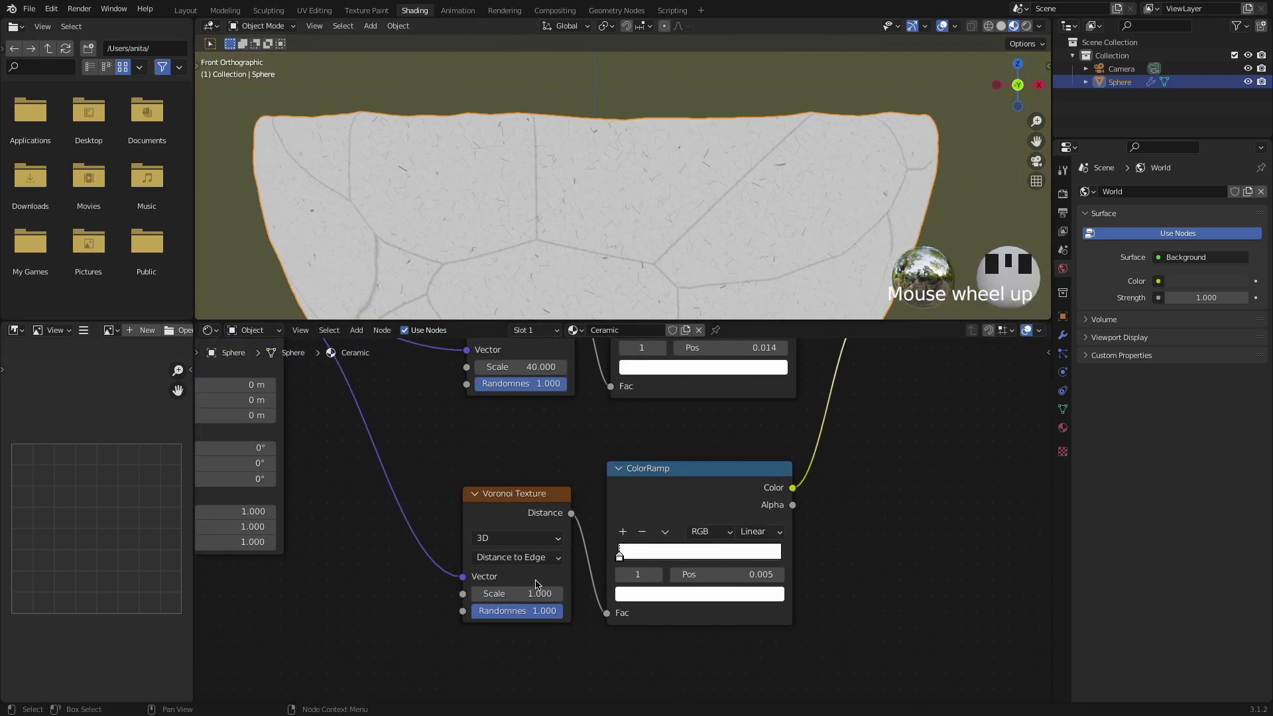
{"action": "type", "text": "0.5"}
{"action": "key", "text": "Return"}
{"action": "scroll", "coordinate": [603, 236], "scroll_direction": "up", "scroll_amount": 6}
{"action": "scroll", "coordinate": [765, 193], "scroll_direction": "down", "scroll_amount": 9}
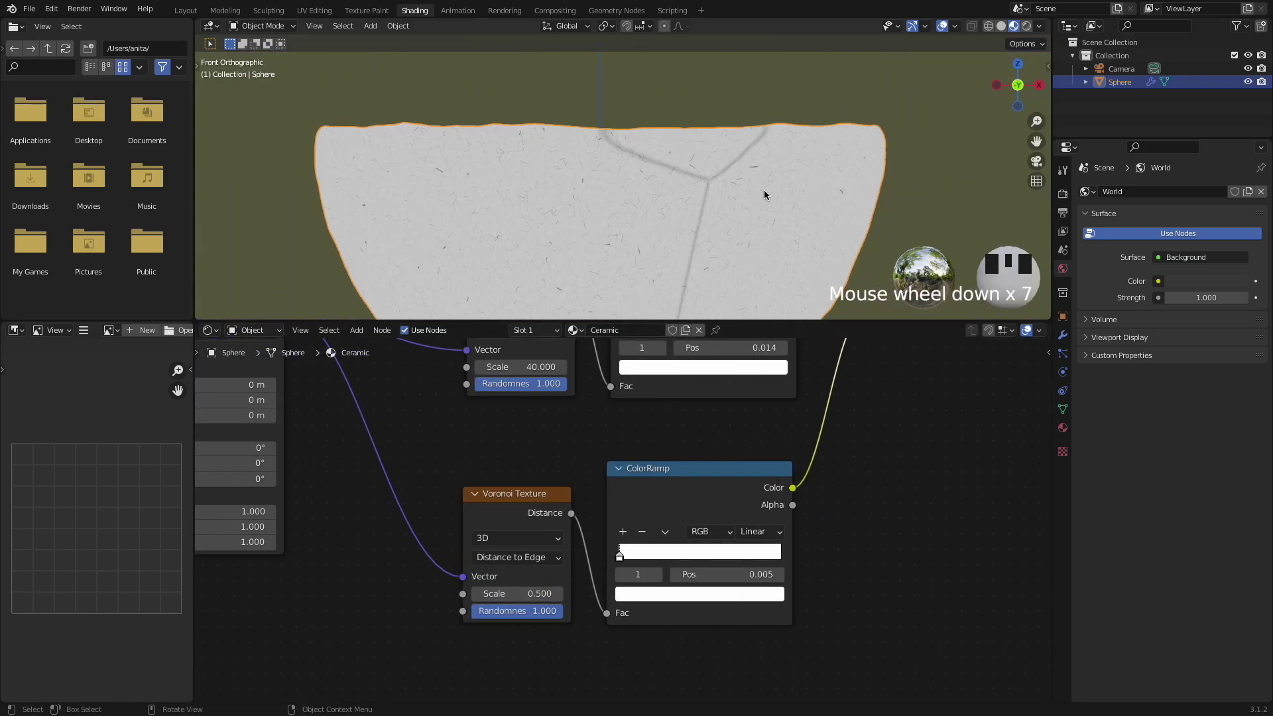
{"action": "scroll", "coordinate": [806, 486], "scroll_direction": "down", "scroll_amount": 13}
Move the Principled BSDF slightly aside, preview it on the bowl, and inspect the glaze up close
{"action": "middle_click_drag", "start_coordinate": [806, 486], "coordinate": [637, 622]}
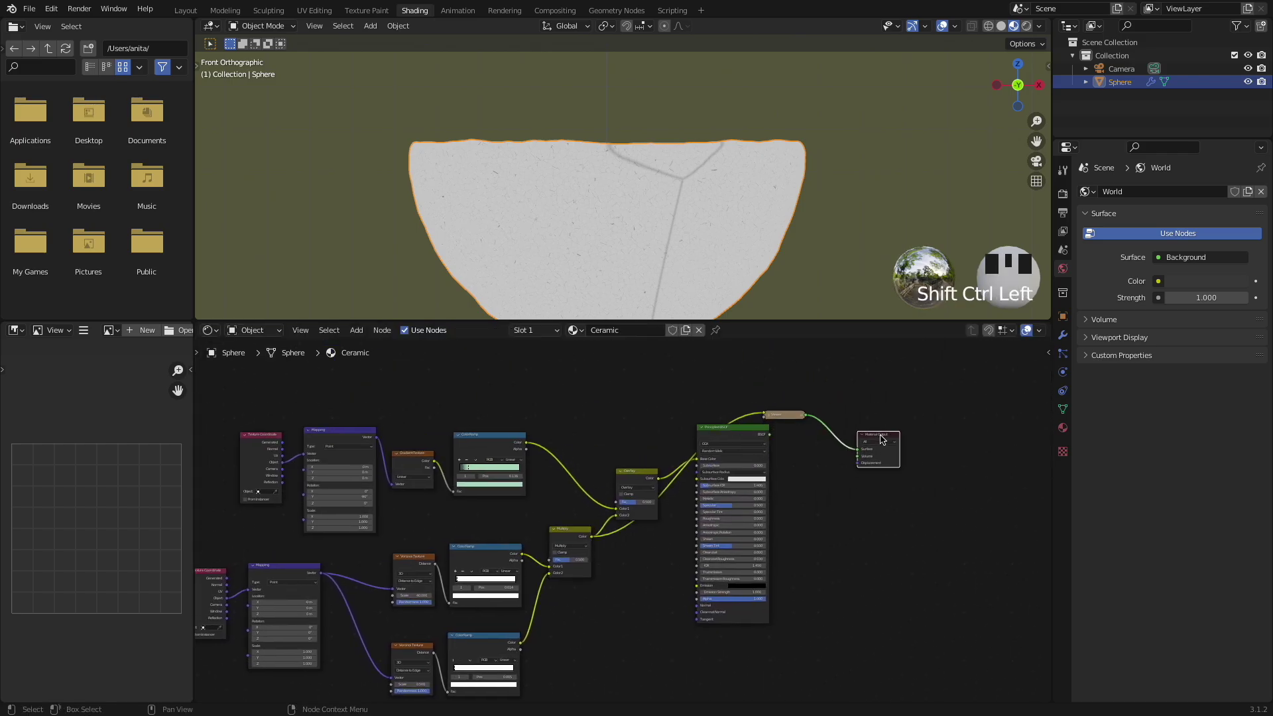
{"action": "left_click_drag", "start_coordinate": [763, 431], "coordinate": [800, 444]}
{"action": "left_click", "coordinate": [783, 443], "text": "ctrl+shift"}
{"action": "scroll", "coordinate": [633, 623], "scroll_direction": "up", "scroll_amount": 6}
{"action": "middle_click_drag", "start_coordinate": [694, 202], "coordinate": [424, 59]}
{"action": "scroll", "coordinate": [591, 619], "scroll_direction": "down", "scroll_amount": 2}
Try other Scale values on the lower Voronoi Texture, such as 0.4 and -0.5, while checking the glazed bowl
{"action": "middle_click_drag", "start_coordinate": [590, 619], "coordinate": [826, 439]}
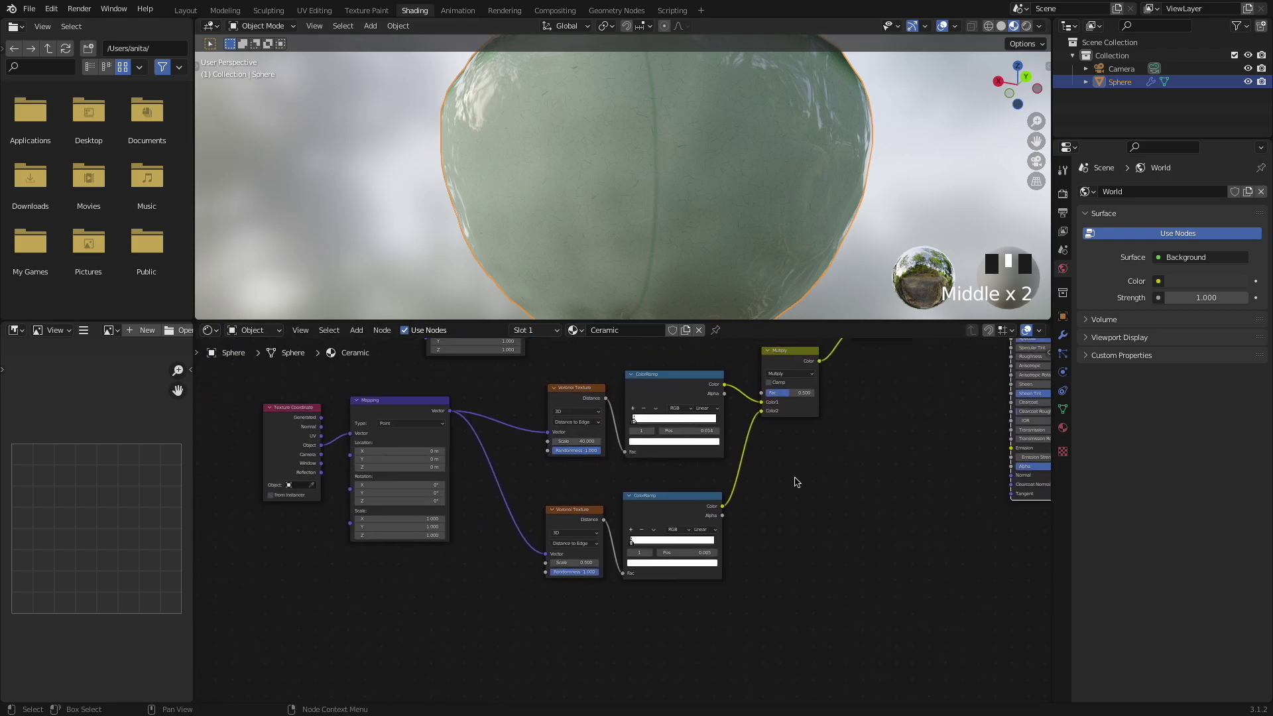
{"action": "middle_click_drag", "start_coordinate": [796, 482], "coordinate": [747, 458]}
{"action": "middle_click_drag", "start_coordinate": [749, 199], "coordinate": [756, 250]}
{"action": "scroll", "coordinate": [548, 670], "scroll_direction": "up", "scroll_amount": 3}
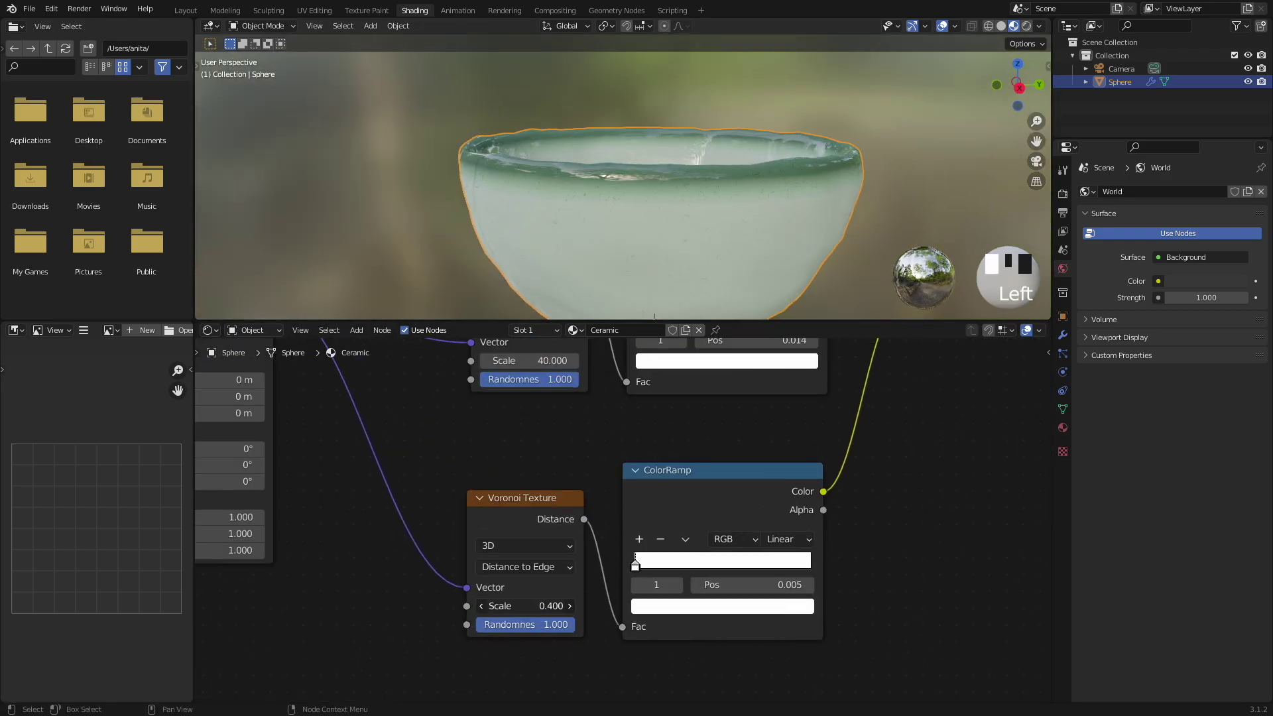
{"action": "middle_click_drag", "start_coordinate": [701, 249], "coordinate": [750, 165]}
{"action": "scroll", "coordinate": [577, 568], "scroll_direction": "down", "scroll_amount": 5}
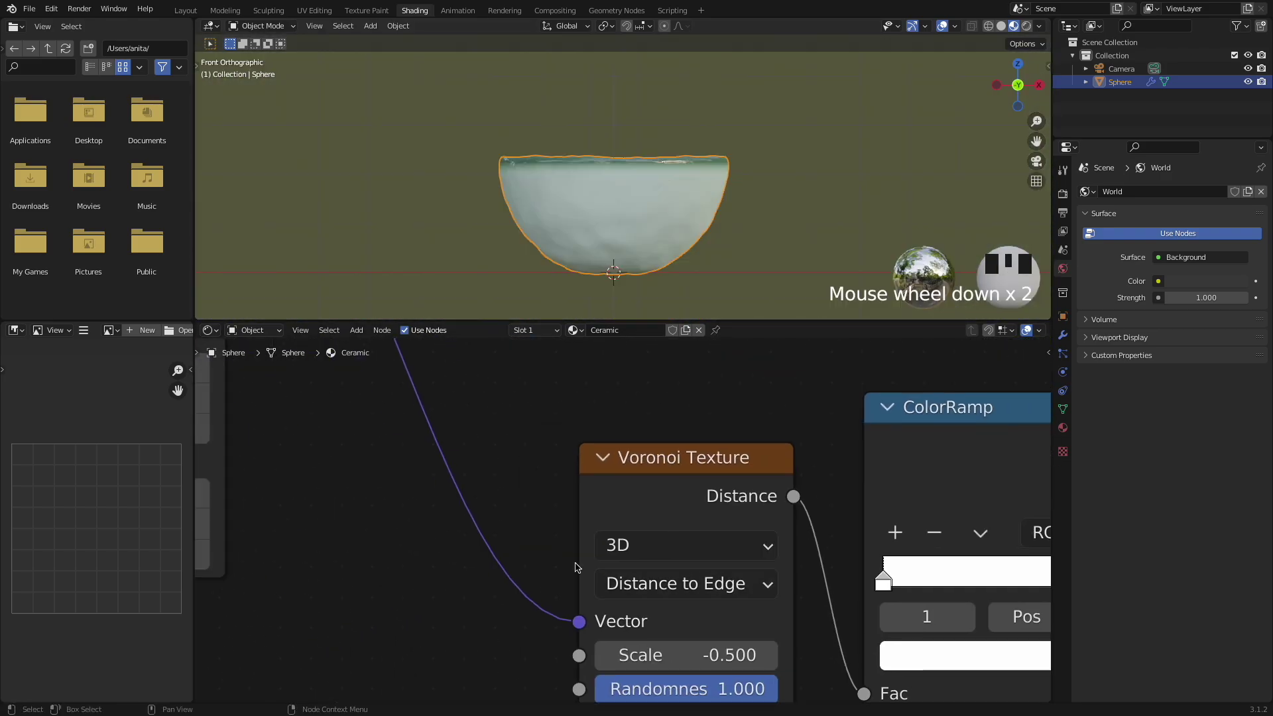
Move the lower Voronoi Texture and its ColorRamp up beneath the upper pair, with the ramp's white stop at position 0.001
{"action": "scroll", "coordinate": [520, 568], "scroll_direction": "down", "scroll_amount": 1}
{"action": "middle_click_drag", "start_coordinate": [610, 464], "coordinate": [515, 560]}
{"action": "left_click_drag", "start_coordinate": [515, 561], "coordinate": [636, 638]}
{"action": "left_click_drag", "start_coordinate": [576, 593], "coordinate": [581, 542]}
{"action": "left_click_drag", "start_coordinate": [724, 568], "coordinate": [731, 526]}
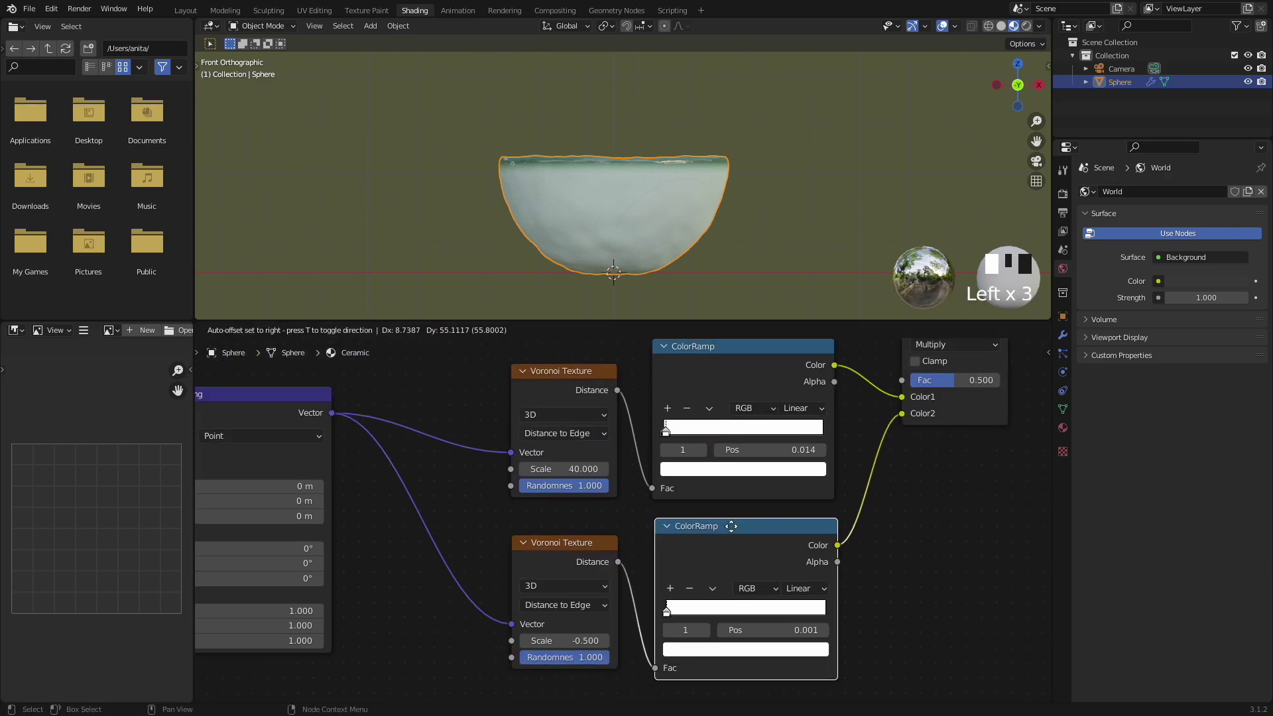
Preview the lower ColorRamp and insert a Noise Texture between the Mapping node and the lower Voronoi Texture, using its Color output
{"action": "left_click", "coordinate": [689, 530], "text": "ctrl+shift"}
{"action": "scroll", "coordinate": [454, 546], "scroll_direction": "up", "scroll_amount": 2}
{"action": "middle_click_drag", "start_coordinate": [453, 546], "coordinate": [595, 506]}
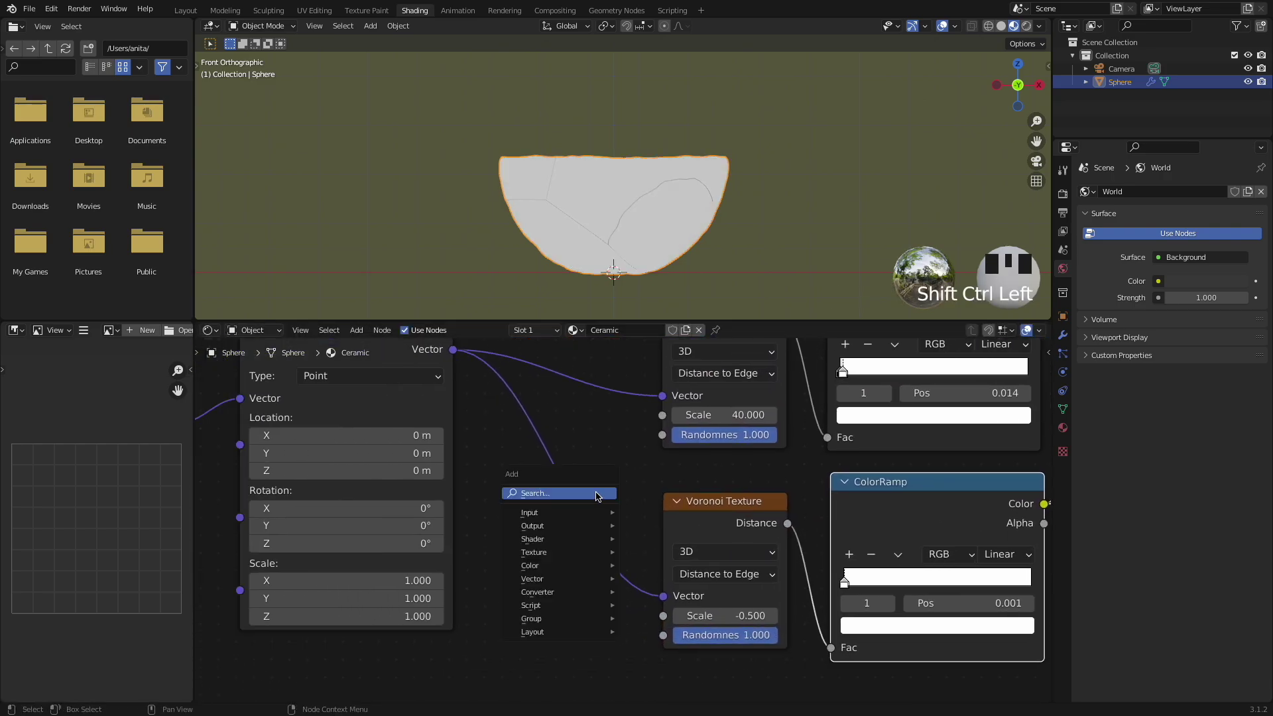
{"action": "left_click", "coordinate": [596, 494]}
{"action": "key", "text": "Down"}
{"action": "key", "text": "Return"}
{"action": "left_click", "coordinate": [528, 443]}
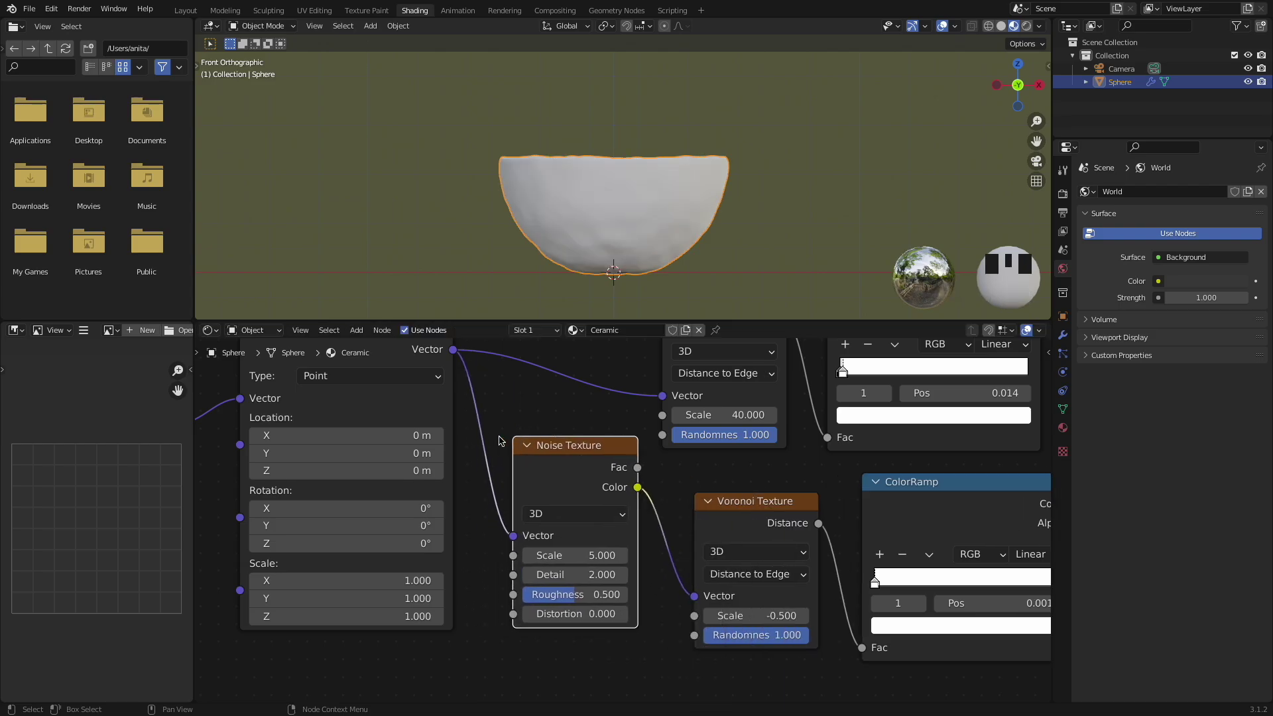
Set the Noise Texture's Scale to 0.1 and the lower Voronoi Texture's Scale to 1.64
{"action": "scroll", "coordinate": [764, 208], "scroll_direction": "up", "scroll_amount": 4}
{"action": "scroll", "coordinate": [621, 636], "scroll_direction": "up", "scroll_amount": 1}
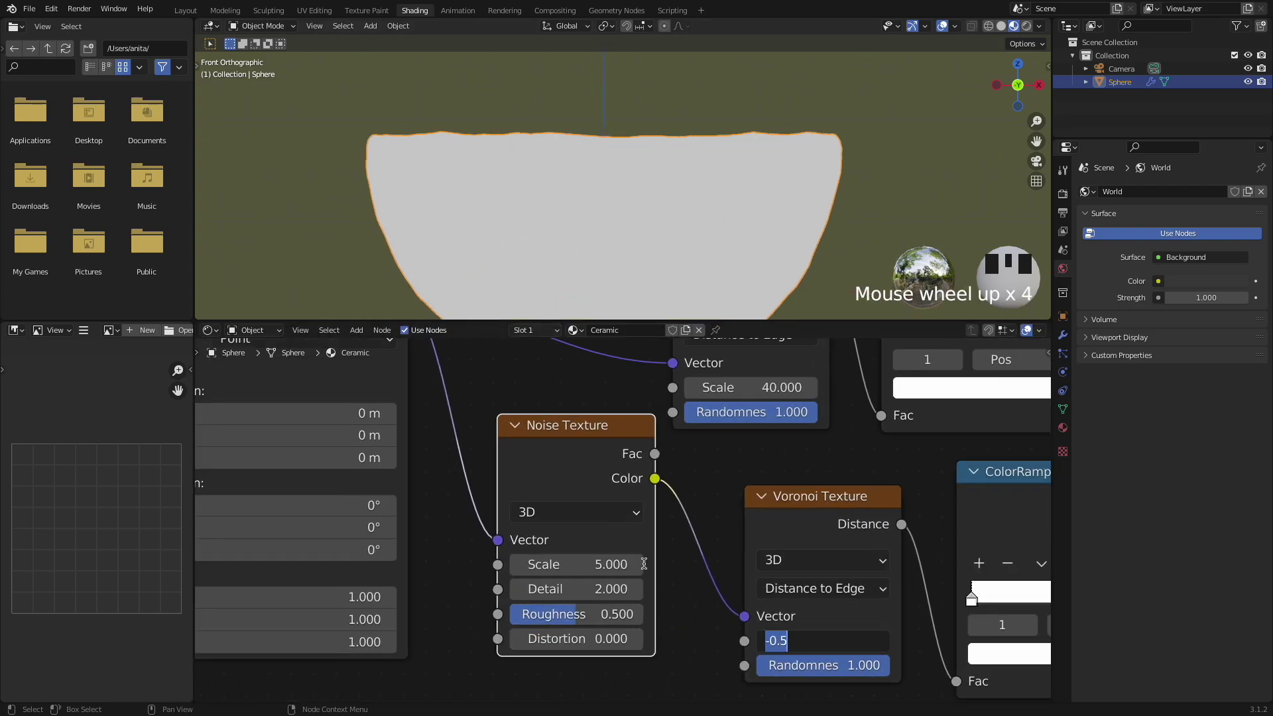
{"action": "scroll", "coordinate": [729, 252], "scroll_direction": "down", "scroll_amount": 4}
{"action": "middle_click_drag", "start_coordinate": [645, 195], "coordinate": [669, 258]}
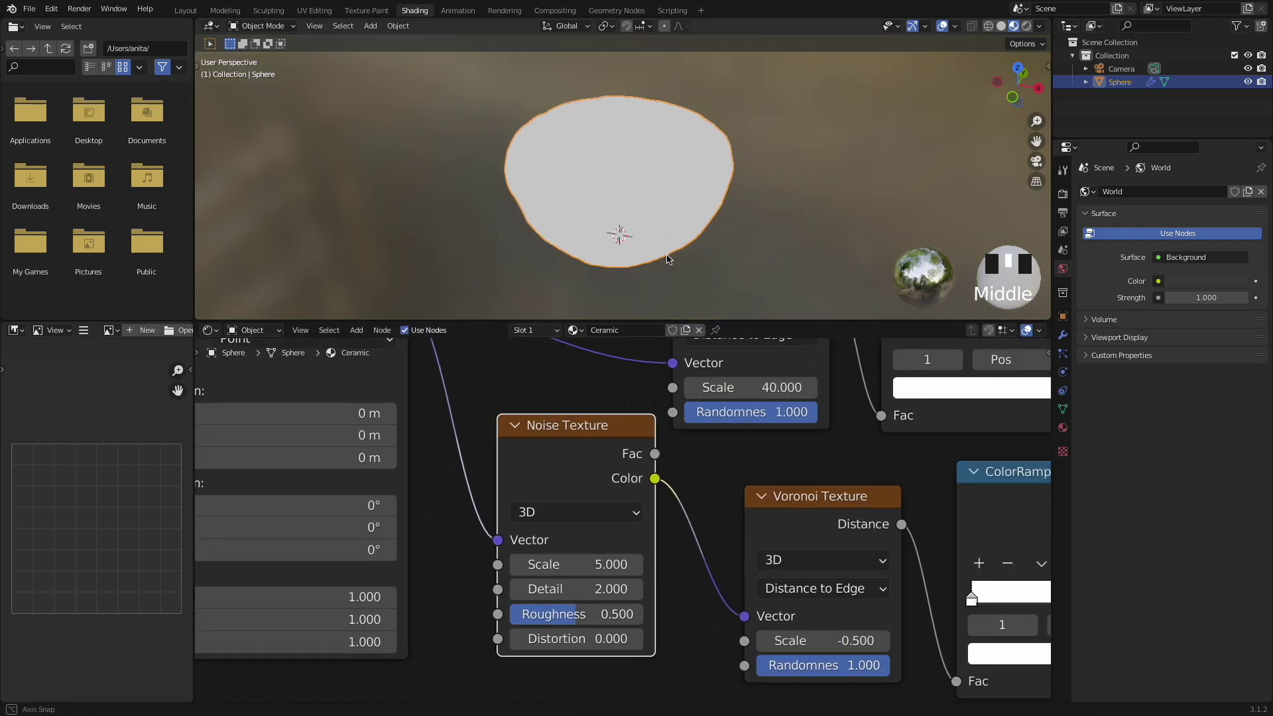
{"action": "scroll", "coordinate": [623, 520], "scroll_direction": "up", "scroll_amount": 4}
{"action": "left_click_drag", "start_coordinate": [567, 582], "coordinate": [504, 582], "text": "shift"}
{"action": "scroll", "coordinate": [651, 134], "scroll_direction": "up", "scroll_amount": 5}
{"action": "scroll", "coordinate": [796, 564], "scroll_direction": "down", "scroll_amount": 2}
{"action": "left_click_drag", "start_coordinate": [808, 631], "coordinate": [859, 632]}
{"action": "scroll", "coordinate": [716, 99], "scroll_direction": "down", "scroll_amount": 4}
{"action": "middle_click_drag", "start_coordinate": [736, 63], "coordinate": [623, 266]}
{"action": "scroll", "coordinate": [624, 522], "scroll_direction": "up", "scroll_amount": 1}
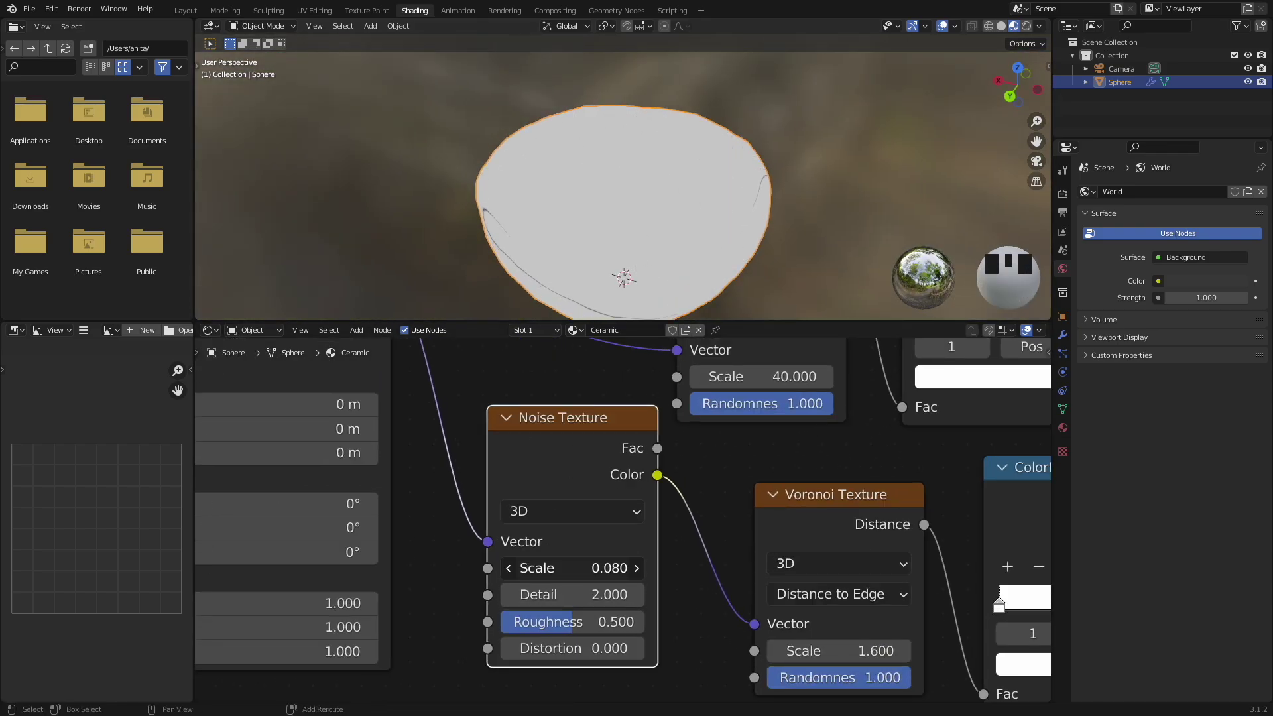
{"action": "left_click_drag", "start_coordinate": [572, 568], "coordinate": [583, 568], "text": "shift"}
{"action": "mouse_move", "coordinate": [838, 651]}
{"action": "left_mouse_down", "text": "shift"}
{"action": "mouse_move", "coordinate": [855, 651]}
{"action": "mouse_move", "coordinate": [842, 651]}
{"action": "left_mouse_up", "text": "shift"}
Preview the Principled BSDF on the bowl again and inspect the crackle lines inside and around the rim
{"action": "middle_click_drag", "start_coordinate": [689, 239], "coordinate": [815, 278]}
{"action": "scroll", "coordinate": [602, 648], "scroll_direction": "down", "scroll_amount": 8}
{"action": "left_click", "coordinate": [788, 464], "text": "ctrl+shift"}
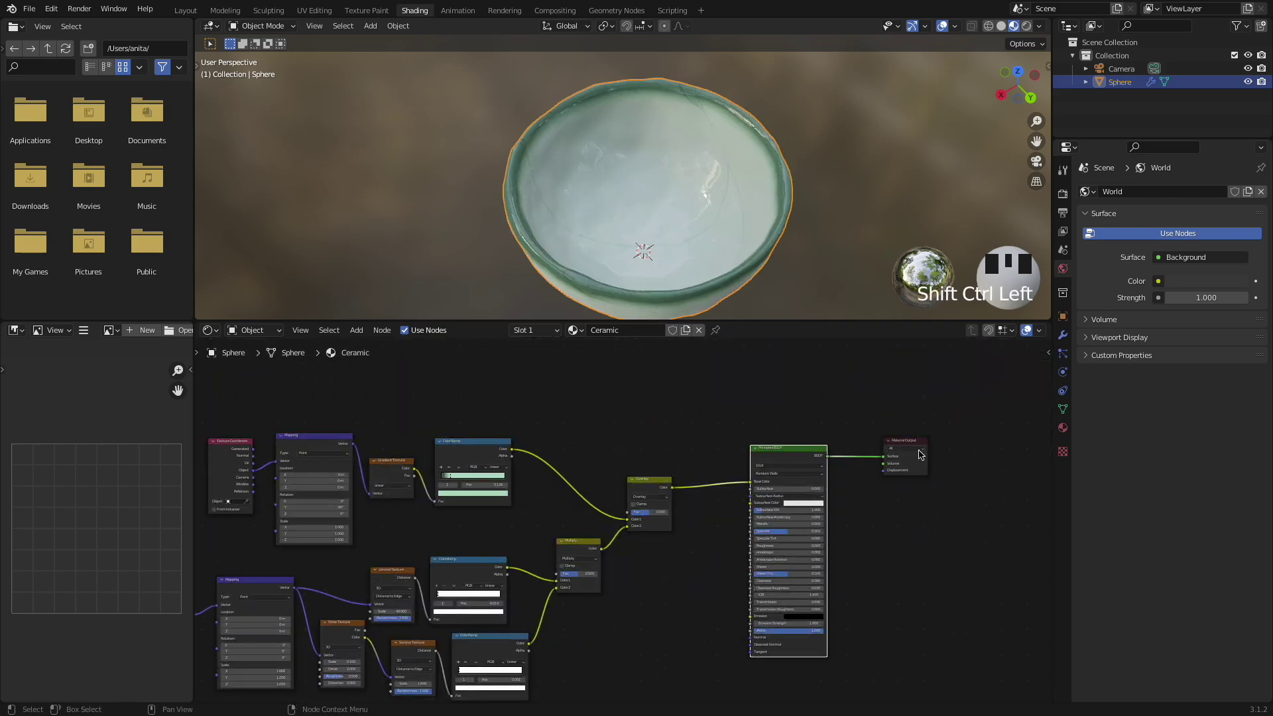
{"action": "middle_click_drag", "start_coordinate": [663, 232], "coordinate": [598, 219]}
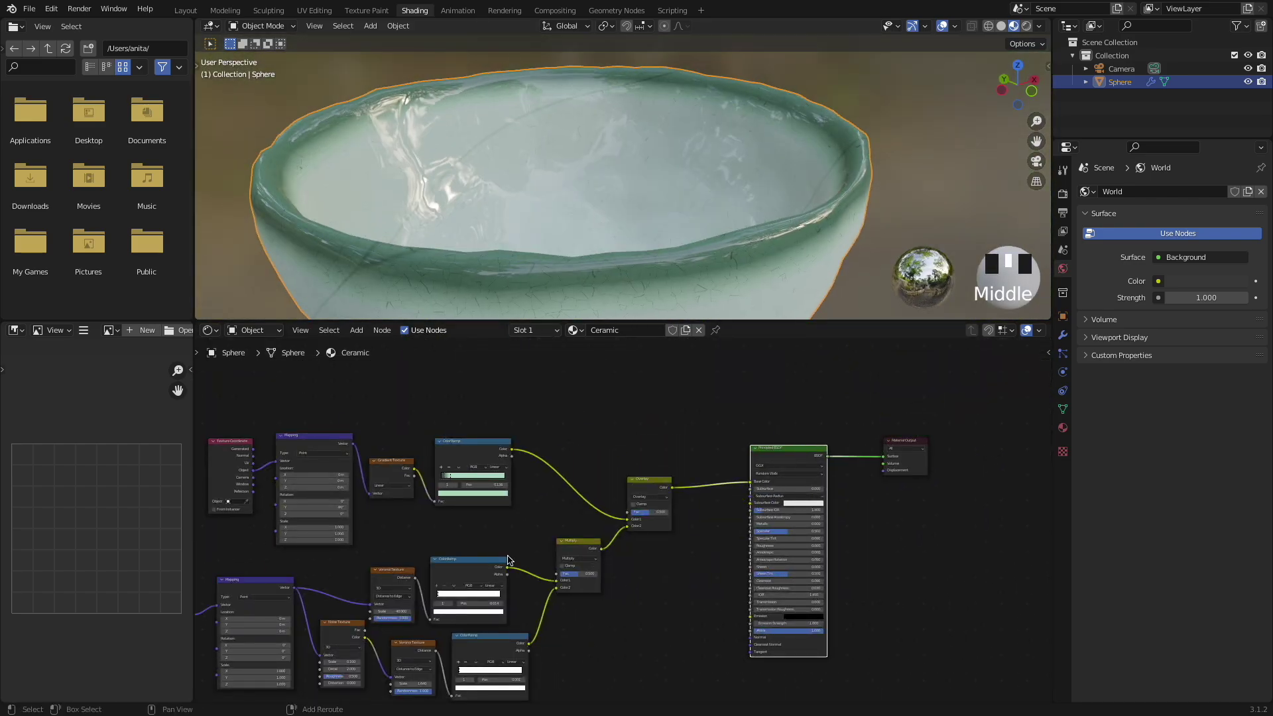
Tidy the node layout by moving the Noise Texture, lower Voronoi Texture, its ColorRamp, and the Multiply and Overlay nodes lower
{"action": "middle_click_drag", "start_coordinate": [394, 611], "coordinate": [554, 520]}
{"action": "scroll", "coordinate": [555, 520], "scroll_direction": "up", "scroll_amount": 14}
{"action": "scroll", "coordinate": [554, 521], "scroll_direction": "down", "scroll_amount": 15}
{"action": "scroll", "coordinate": [738, 506], "scroll_direction": "up", "scroll_amount": 5}
{"action": "middle_click_drag", "start_coordinate": [741, 618], "coordinate": [700, 543]}
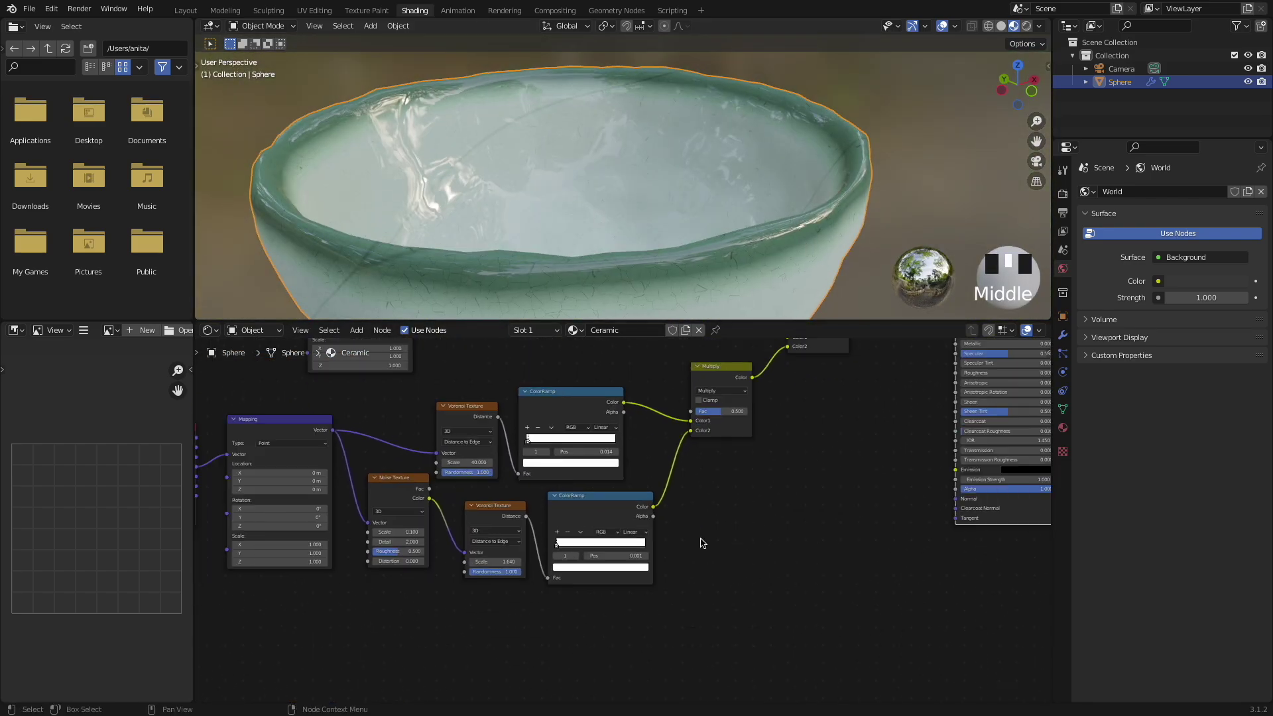
{"action": "scroll", "coordinate": [700, 543], "scroll_direction": "down", "scroll_amount": 8}
{"action": "left_click_drag", "start_coordinate": [491, 502], "coordinate": [490, 538]}
{"action": "left_click_drag", "start_coordinate": [552, 514], "coordinate": [543, 535]}
{"action": "left_click_drag", "start_coordinate": [599, 514], "coordinate": [589, 529]}
{"action": "left_click_drag", "start_coordinate": [684, 441], "coordinate": [688, 475]}
{"action": "left_click_drag", "start_coordinate": [749, 398], "coordinate": [750, 422]}
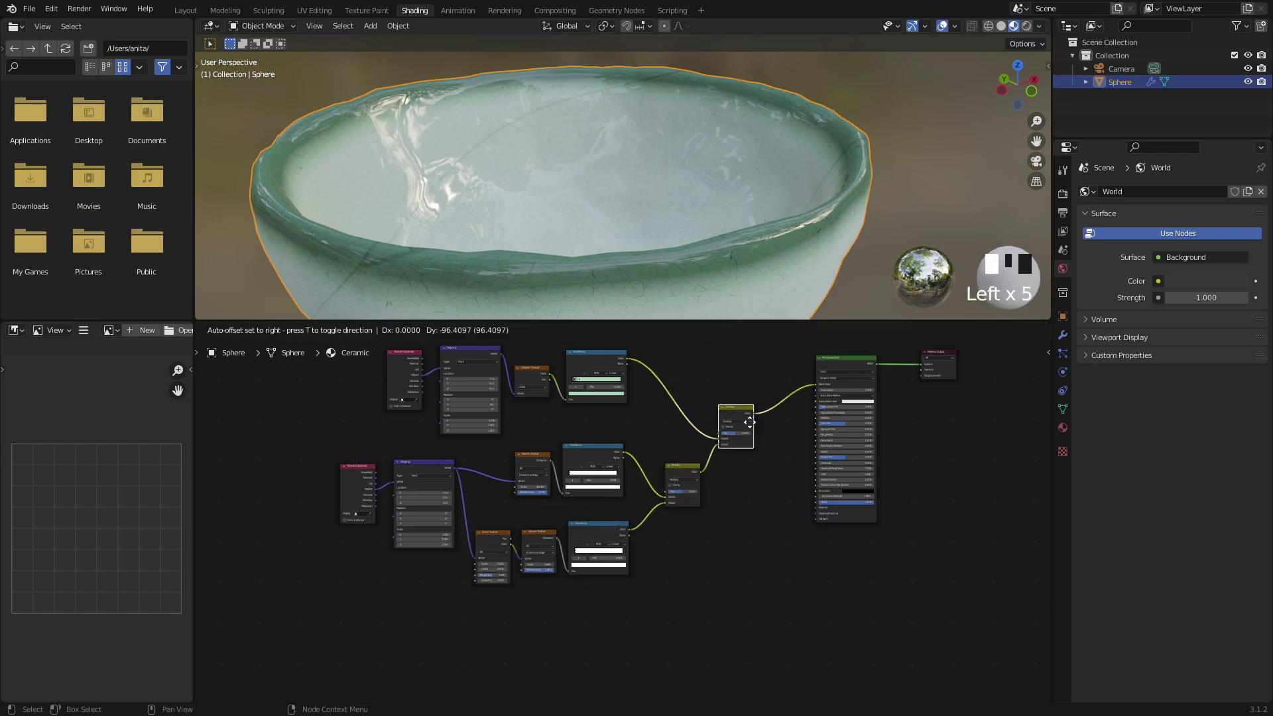
Duplicate the lower ColorRamp into the empty space below it and add a new Voronoi Texture beside the copy
{"action": "scroll", "coordinate": [673, 608], "scroll_direction": "up", "scroll_amount": 4}
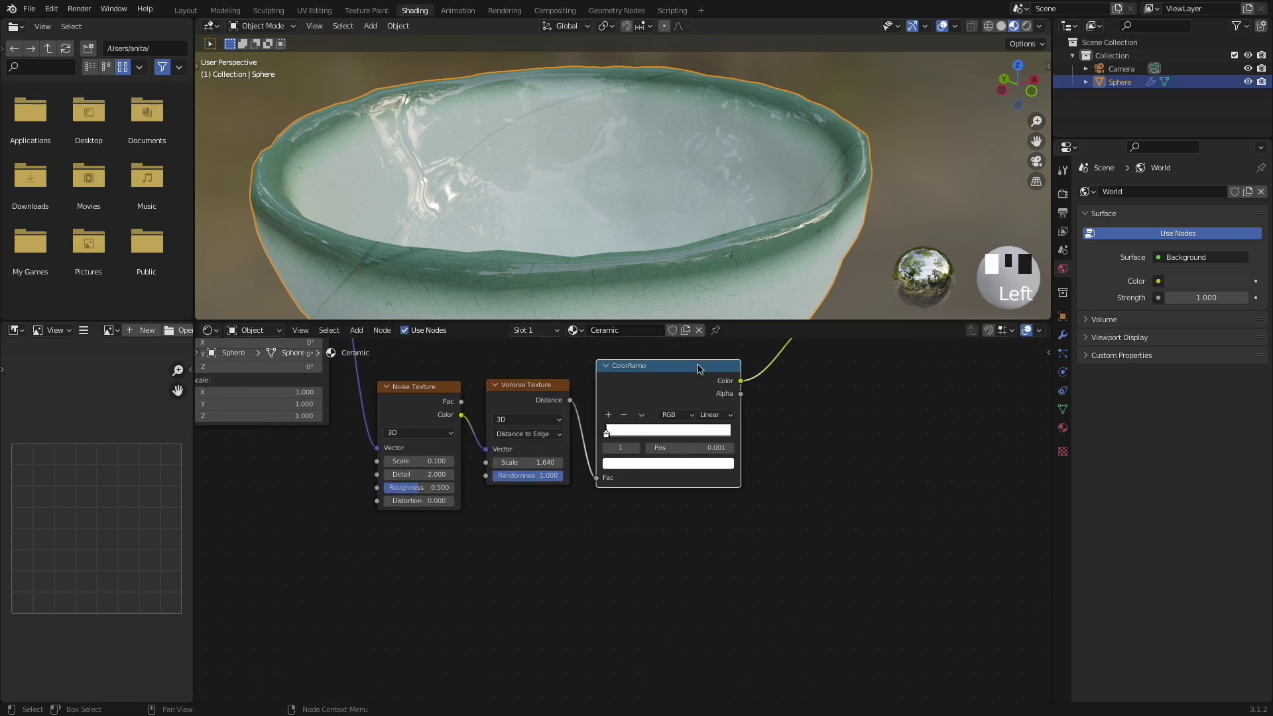
{"action": "key", "text": "shift+d"}
{"action": "left_click", "coordinate": [696, 563]}
{"action": "middle_click_drag", "start_coordinate": [463, 590], "coordinate": [508, 506]}
{"action": "scroll", "coordinate": [508, 506], "scroll_direction": "down", "scroll_amount": 1}
{"action": "key", "text": "shift+a"}
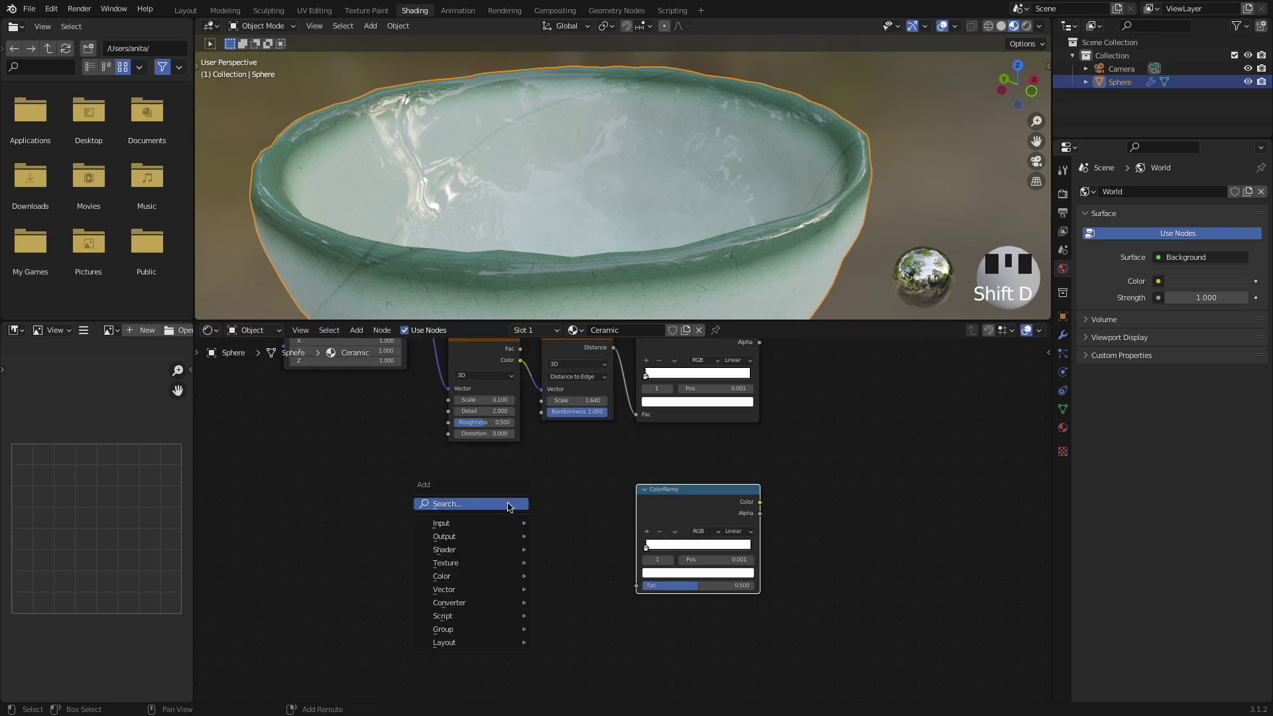
{"action": "left_click", "coordinate": [509, 504]}
{"action": "key", "text": "Return"}
{"action": "left_click", "coordinate": [587, 545]}
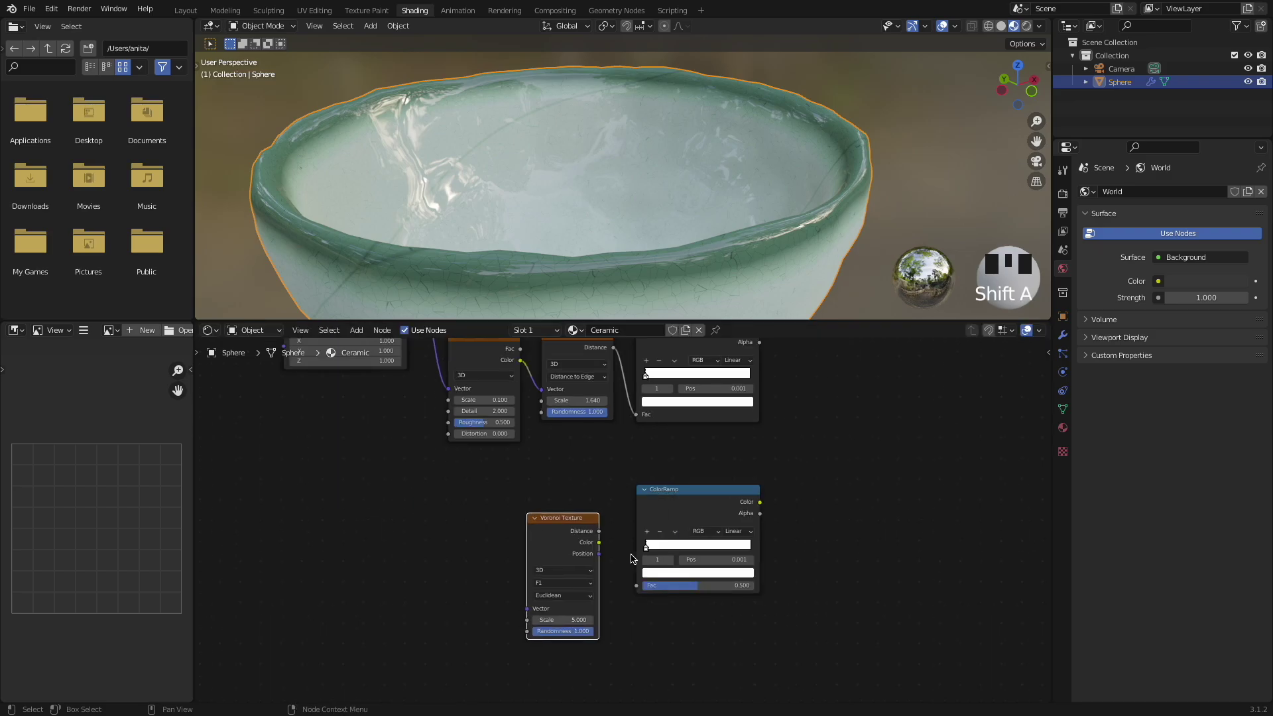
Connect the new Voronoi's Distance to the copied ColorRamp, with a dark brown stop at 0.095 and the white stop at 0.324
{"action": "scroll", "coordinate": [584, 544], "scroll_direction": "up", "scroll_amount": 3}
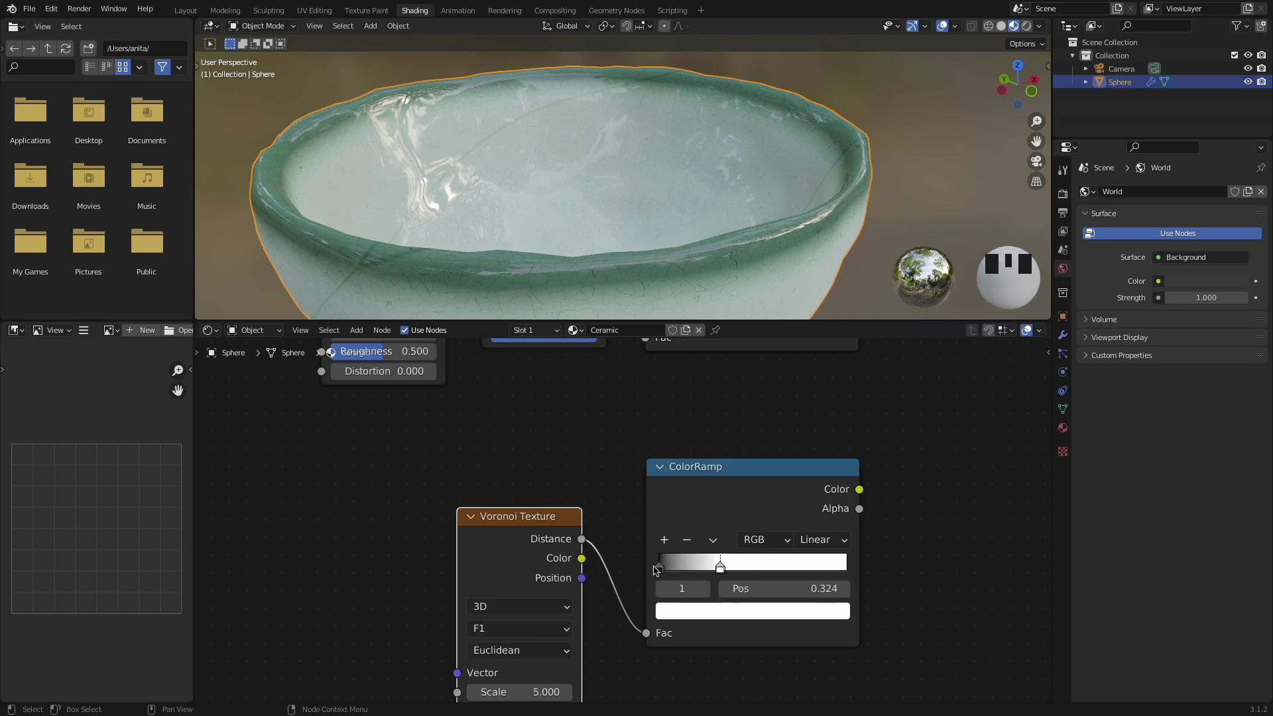
{"action": "left_click", "coordinate": [697, 610]}
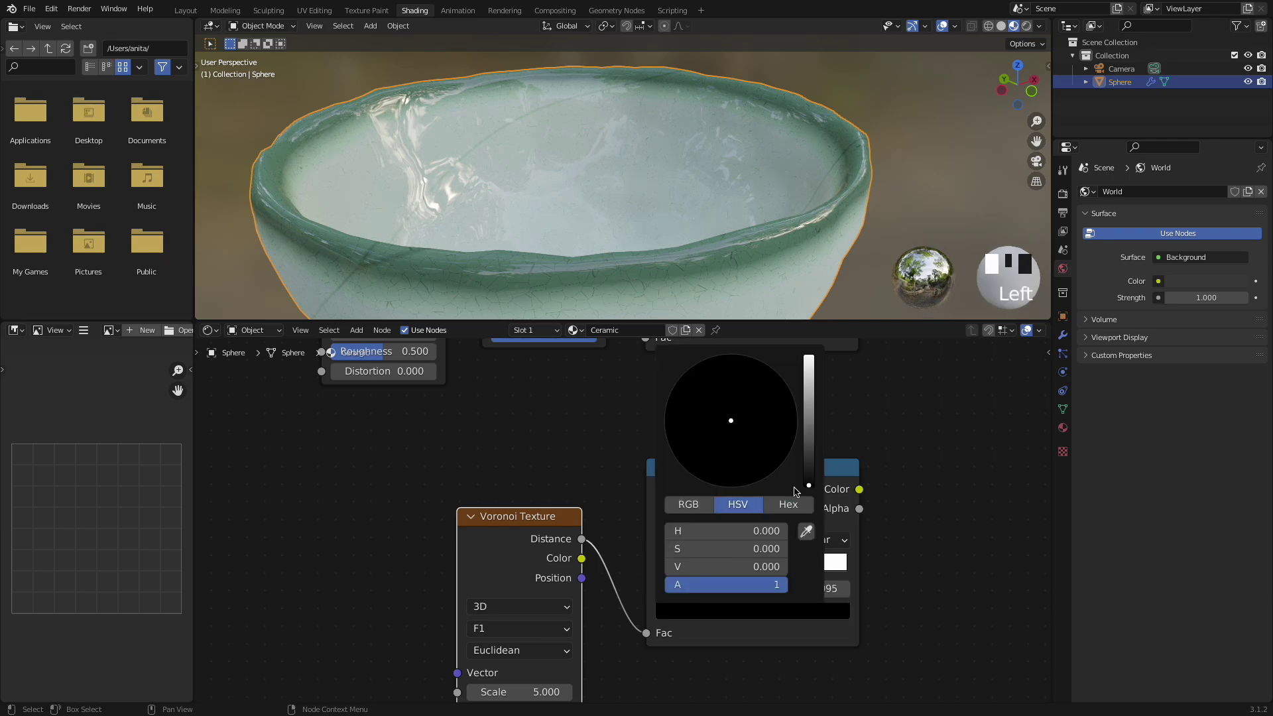
{"action": "left_click", "coordinate": [809, 455]}
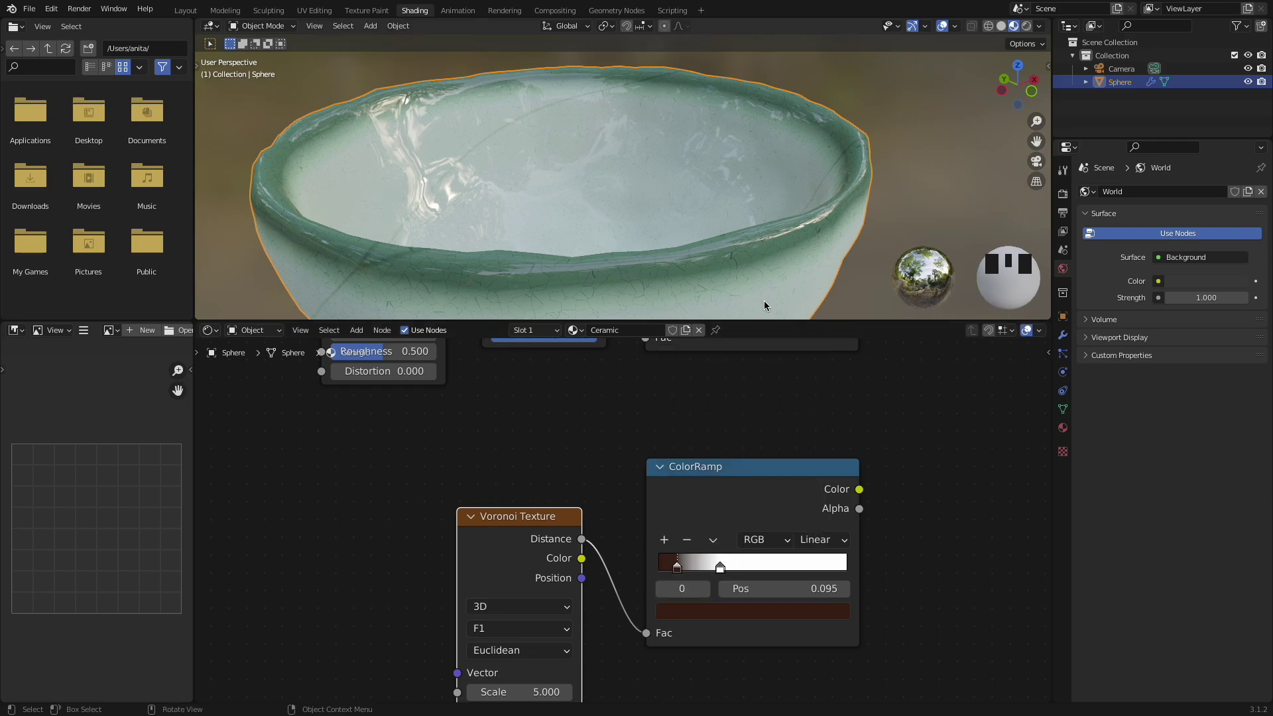
Preview the new ColorRamp's spots on the bowl and raise the new Voronoi Texture's Scale to about 19.9
{"action": "middle_click_drag", "start_coordinate": [570, 582], "coordinate": [628, 537]}
{"action": "left_click", "coordinate": [855, 426], "text": "ctrl+shift"}
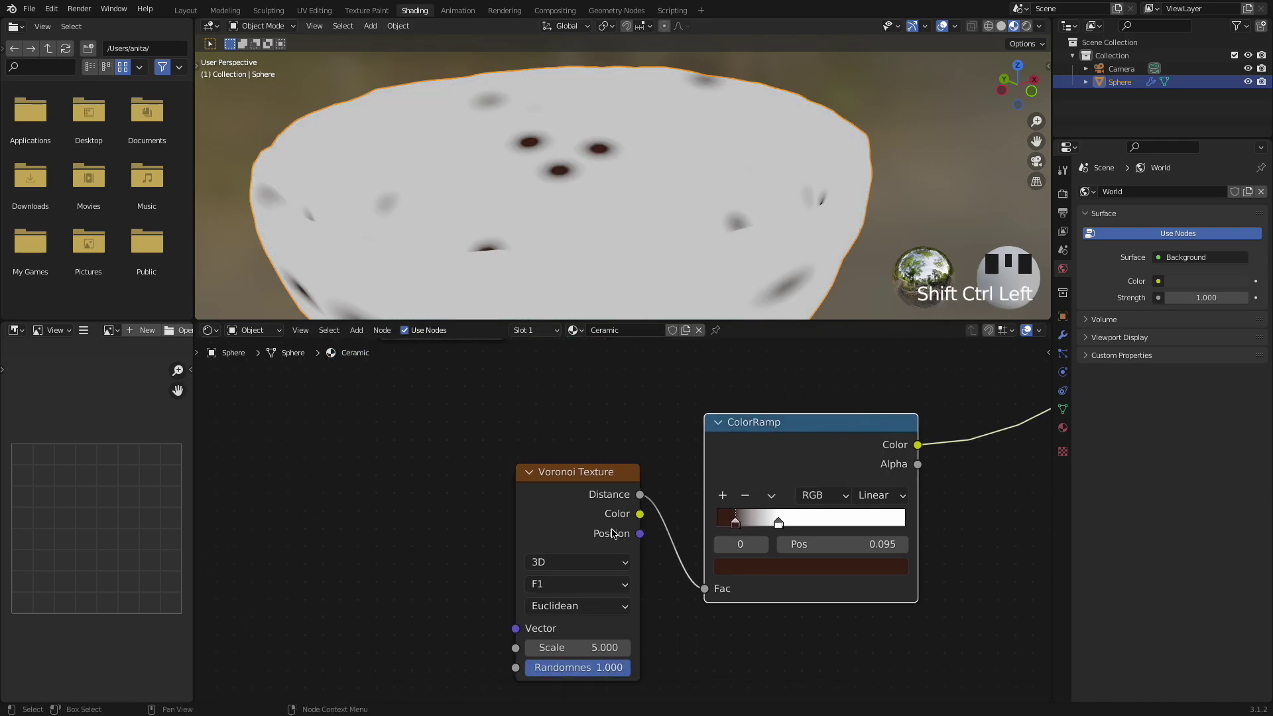
{"action": "middle_click_drag", "start_coordinate": [446, 597], "coordinate": [504, 568]}
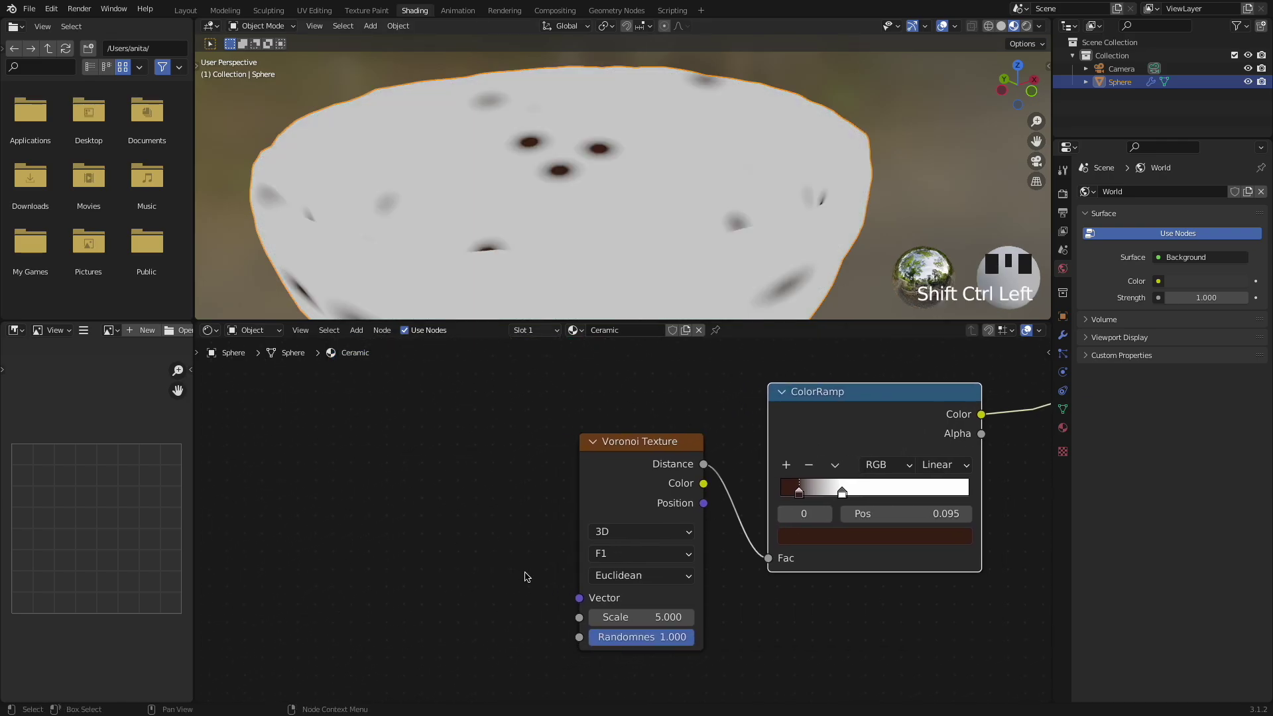
{"action": "scroll", "coordinate": [634, 233], "scroll_direction": "down", "scroll_amount": 5}
{"action": "middle_click_drag", "start_coordinate": [634, 232], "coordinate": [653, 214]}
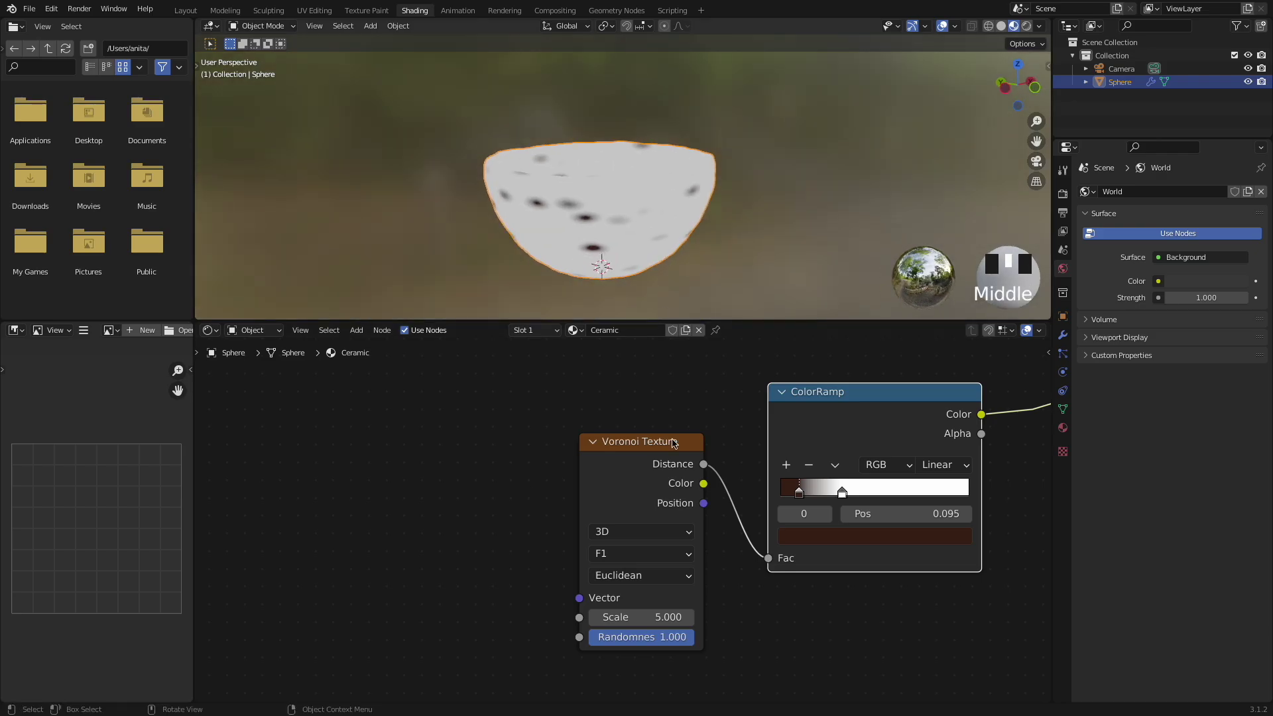
{"action": "left_click_drag", "start_coordinate": [642, 617], "coordinate": [670, 617]}
Reposition the new Voronoi Texture and ColorRamp, and connect the lower Mapping node's Vector output to the new Voronoi Texture
{"action": "scroll", "coordinate": [534, 535], "scroll_direction": "down", "scroll_amount": 10}
{"action": "middle_click_drag", "start_coordinate": [508, 494], "coordinate": [524, 599]}
{"action": "left_click_drag", "start_coordinate": [633, 594], "coordinate": [602, 571]}
{"action": "left_click_drag", "start_coordinate": [744, 578], "coordinate": [742, 565]}
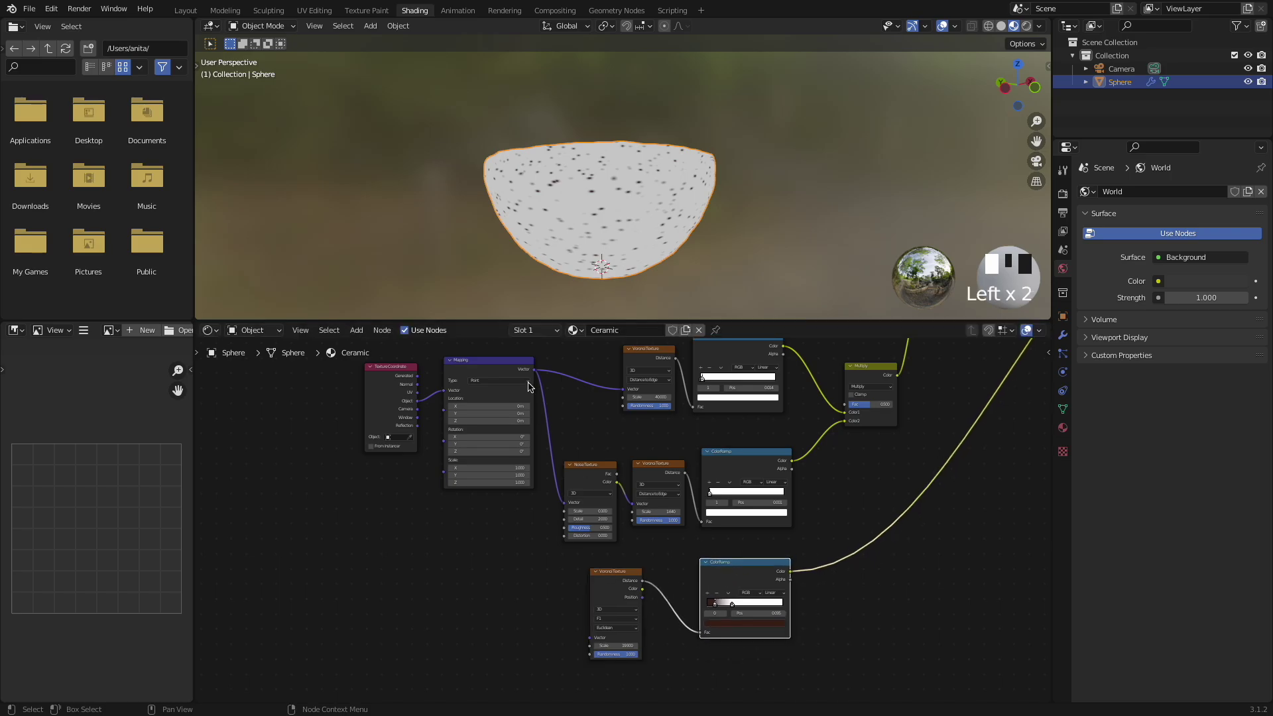
{"action": "left_click_drag", "start_coordinate": [590, 639], "coordinate": [589, 638]}
{"action": "scroll", "coordinate": [497, 602], "scroll_direction": "up", "scroll_amount": 5}
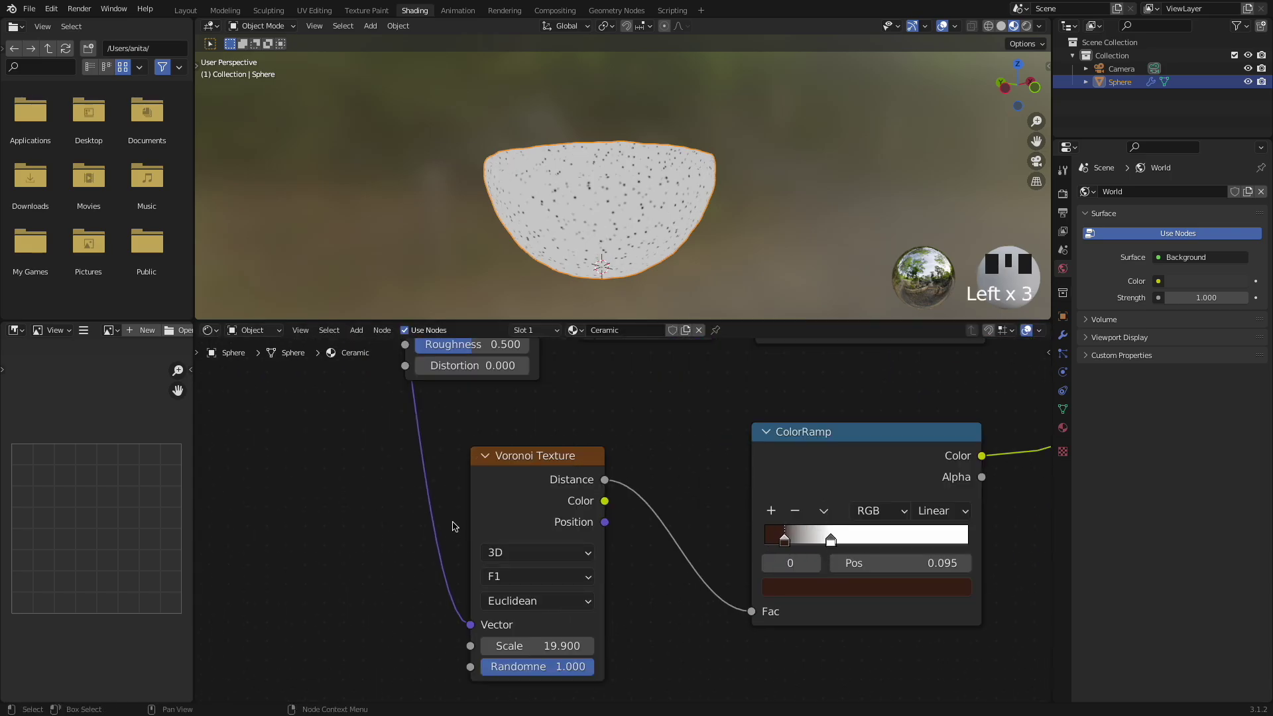
Set the new Voronoi Texture's Scale to 35 and check the smaller speckles on the bowl up close
{"action": "middle_click_drag", "start_coordinate": [516, 641], "coordinate": [571, 585]}
{"action": "left_click_drag", "start_coordinate": [570, 587], "coordinate": [527, 586]}
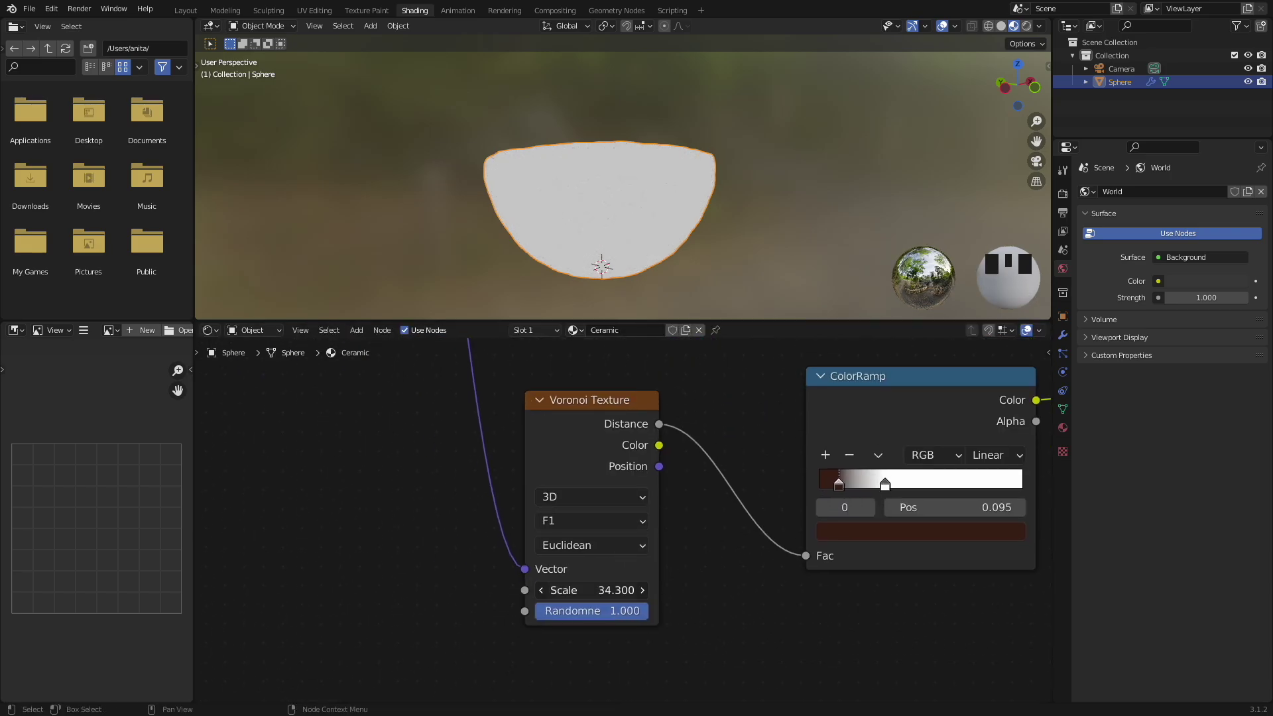
{"action": "middle_click_drag", "start_coordinate": [756, 586], "coordinate": [661, 625]}
{"action": "scroll", "coordinate": [705, 268], "scroll_direction": "up", "scroll_amount": 5}
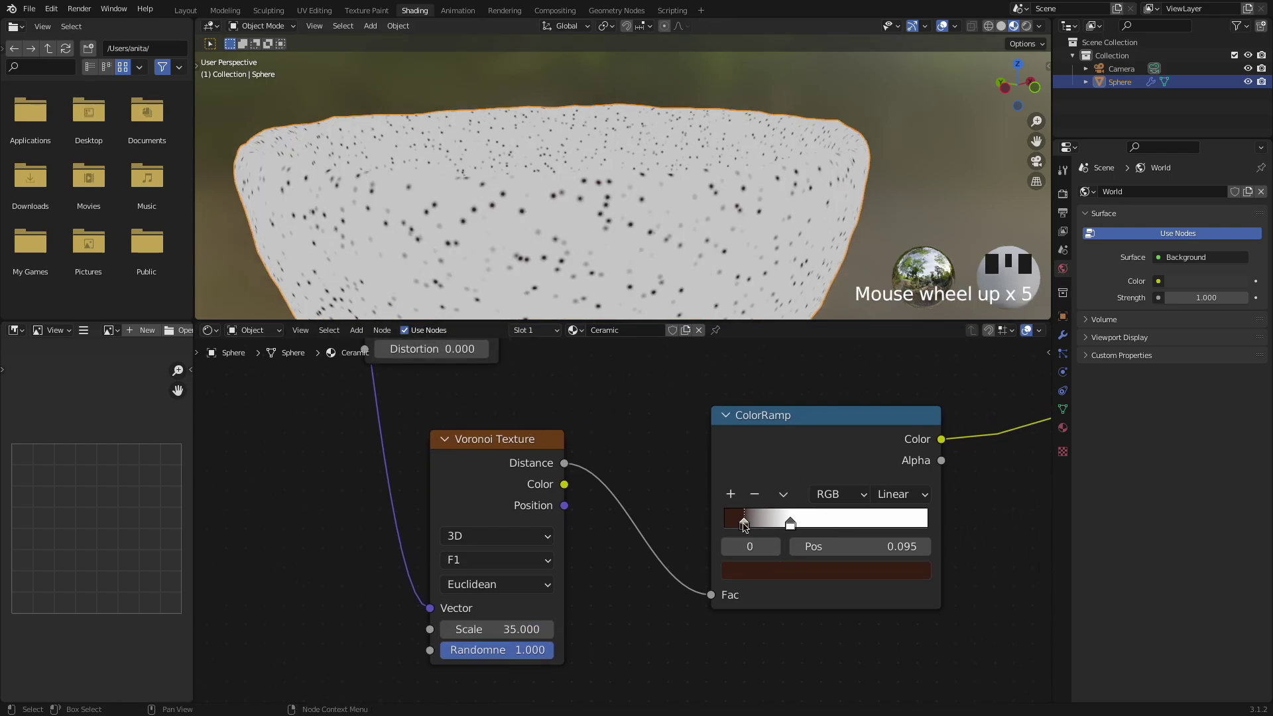
Duplicate the Overlay node ahead of Base Color, preview the Principled BSDF again, and connect the speckle ColorRamp's Color to the copy's Color2
{"action": "scroll", "coordinate": [682, 483], "scroll_direction": "down", "scroll_amount": 8}
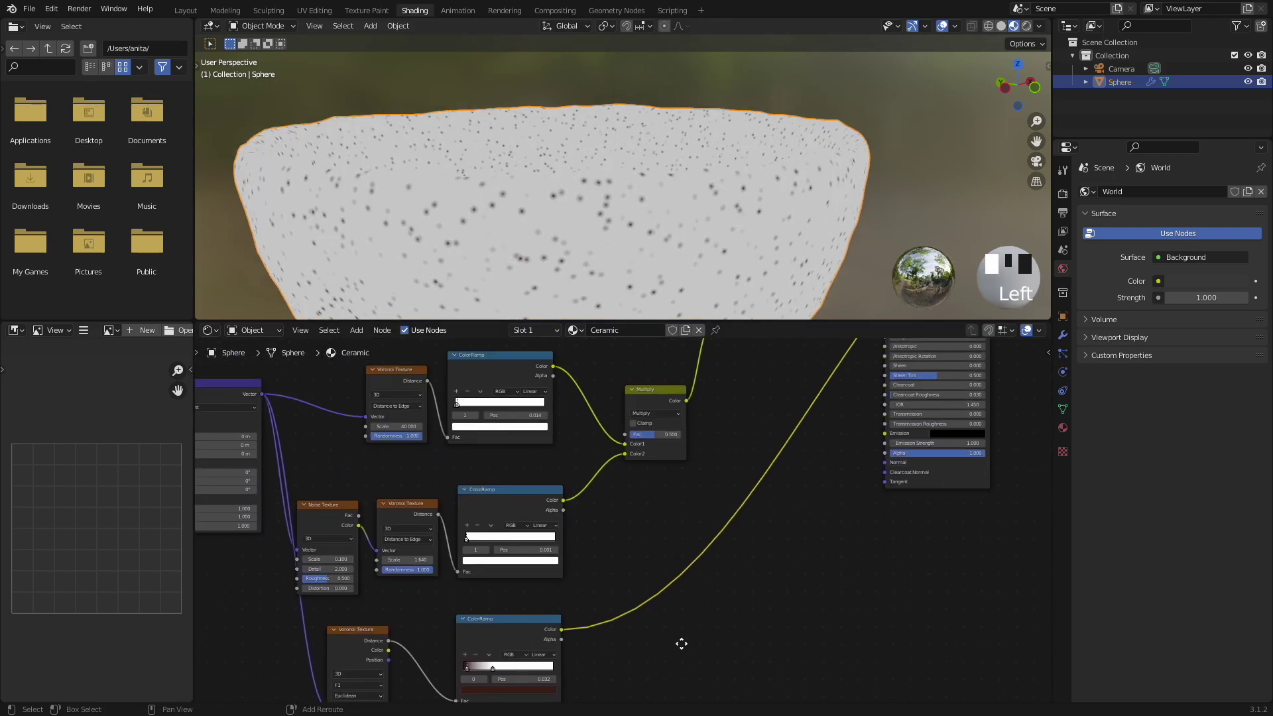
{"action": "scroll", "coordinate": [586, 574], "scroll_direction": "up", "scroll_amount": 3}
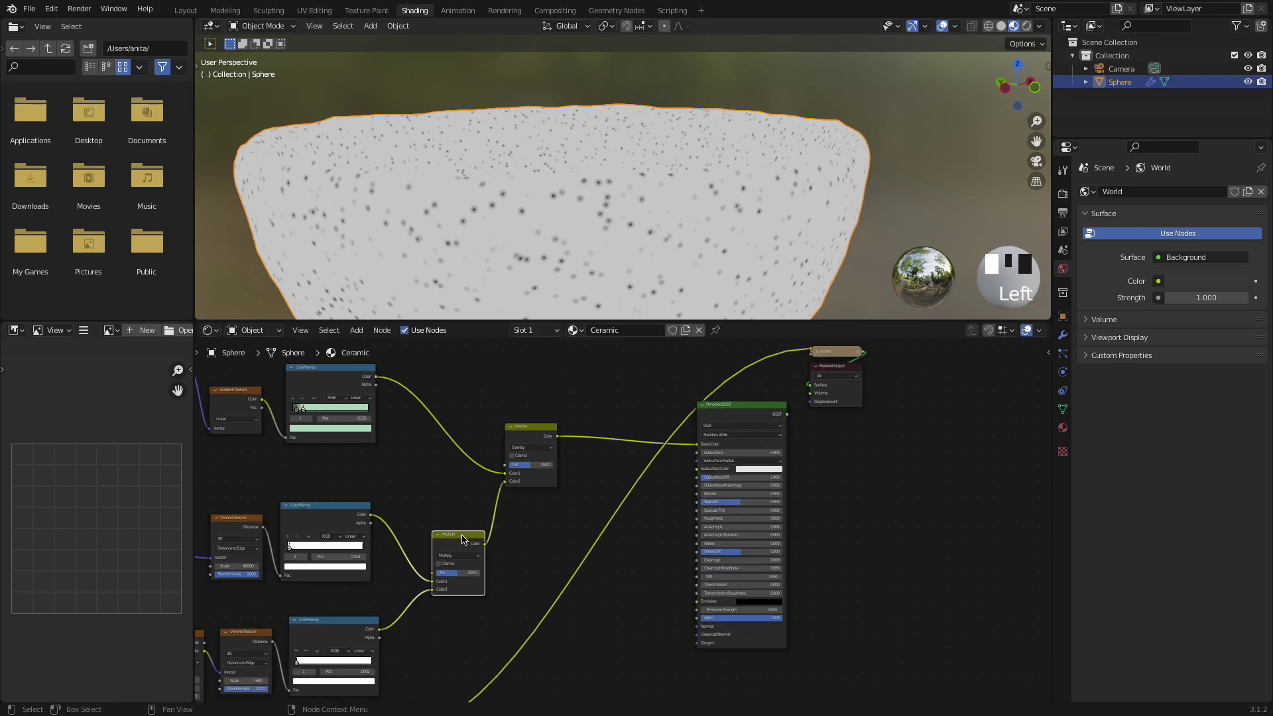
{"action": "key", "text": "shift+d"}
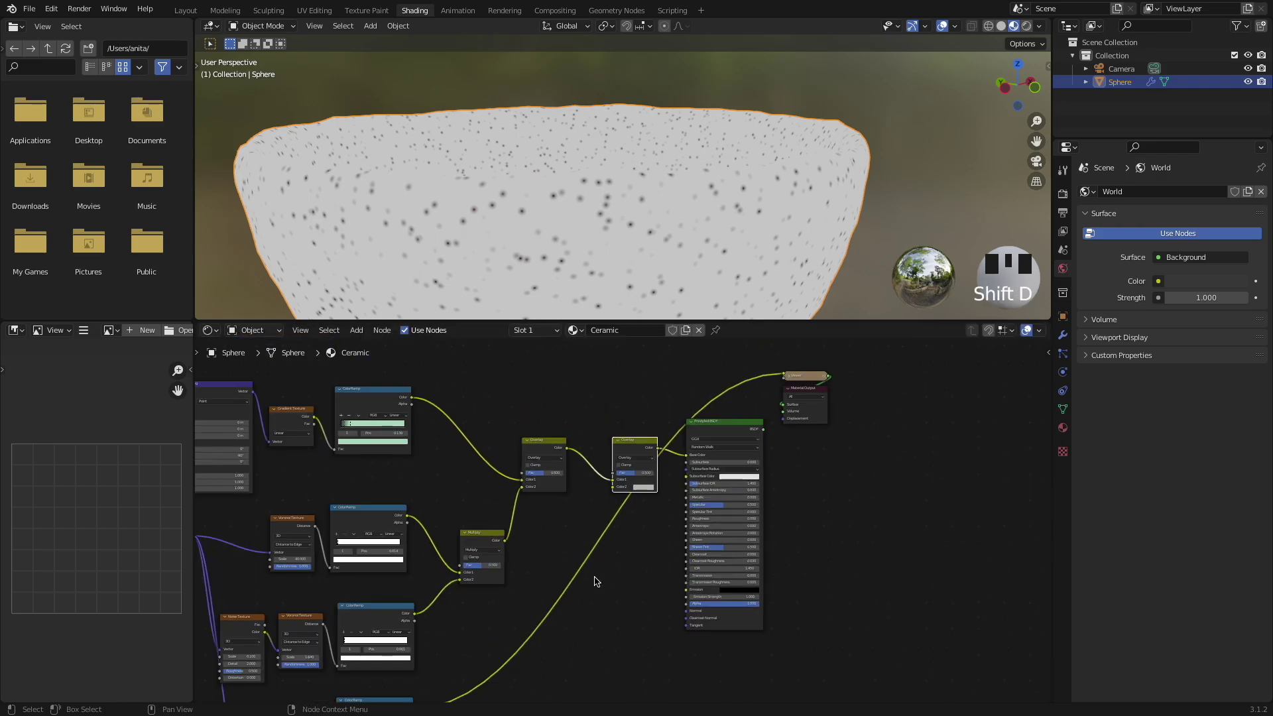
{"action": "left_click", "coordinate": [761, 429], "text": "ctrl+shift"}
{"action": "middle_click_drag", "start_coordinate": [537, 646], "coordinate": [530, 612]}
{"action": "left_click_drag", "start_coordinate": [406, 674], "coordinate": [605, 452]}
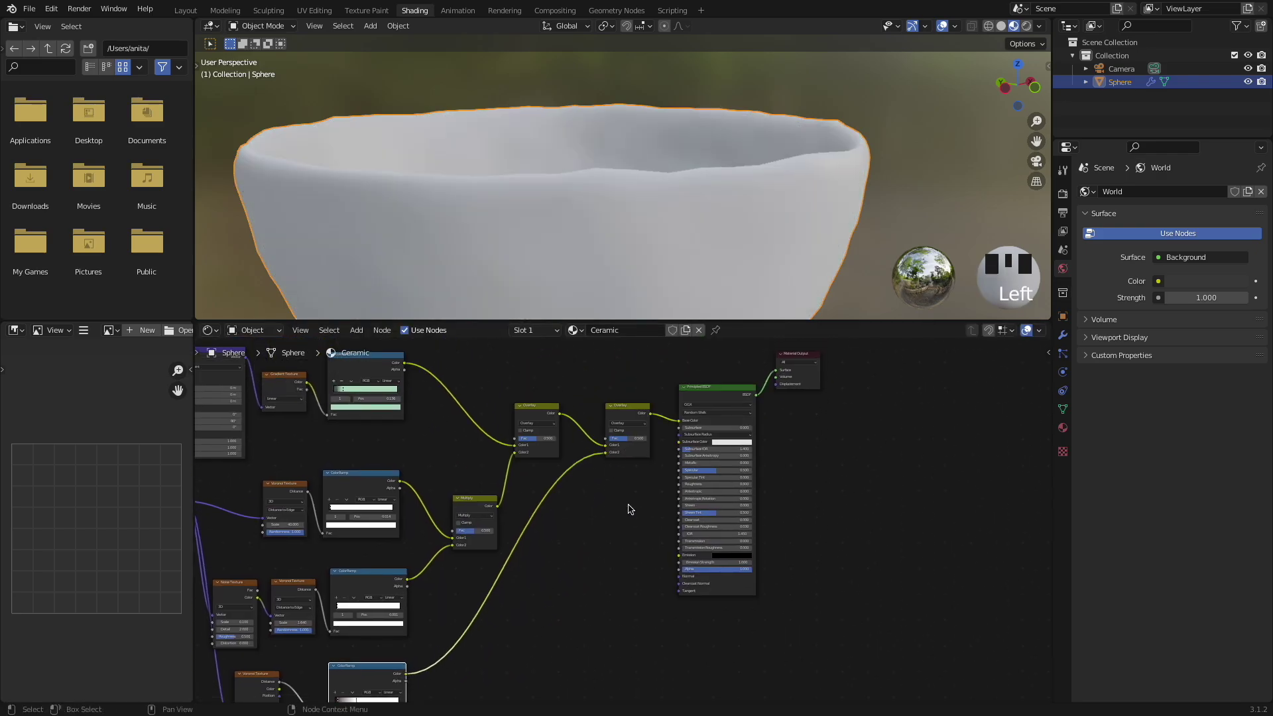
Try lowering the second Overlay node's factor to 0.233 and check the speckles on the bowl
{"action": "scroll", "coordinate": [710, 225], "scroll_direction": "down", "scroll_amount": 5}
{"action": "middle_click_drag", "start_coordinate": [710, 225], "coordinate": [699, 212]}
{"action": "scroll", "coordinate": [706, 219], "scroll_direction": "up", "scroll_amount": 6}
{"action": "middle_click_drag", "start_coordinate": [599, 528], "coordinate": [836, 349]}
{"action": "scroll", "coordinate": [759, 540], "scroll_direction": "up", "scroll_amount": 3}
{"action": "scroll", "coordinate": [653, 619], "scroll_direction": "up", "scroll_amount": 1}
{"action": "middle_click_drag", "start_coordinate": [949, 346], "coordinate": [702, 627]}
{"action": "middle_click_drag", "start_coordinate": [812, 385], "coordinate": [681, 560]}
{"action": "left_click_drag", "start_coordinate": [681, 510], "coordinate": [664, 509]}
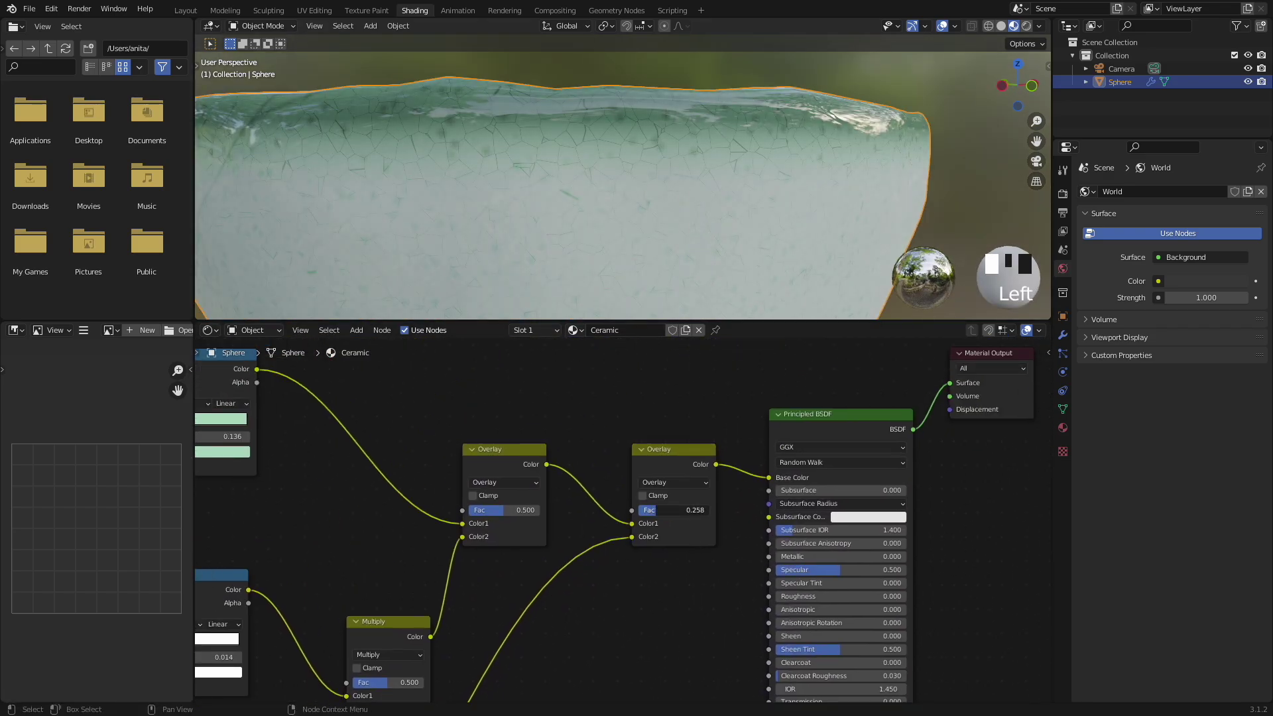
{"action": "middle_click_drag", "start_coordinate": [584, 265], "coordinate": [629, 258]}
{"action": "middle_click_drag", "start_coordinate": [469, 616], "coordinate": [622, 495]}
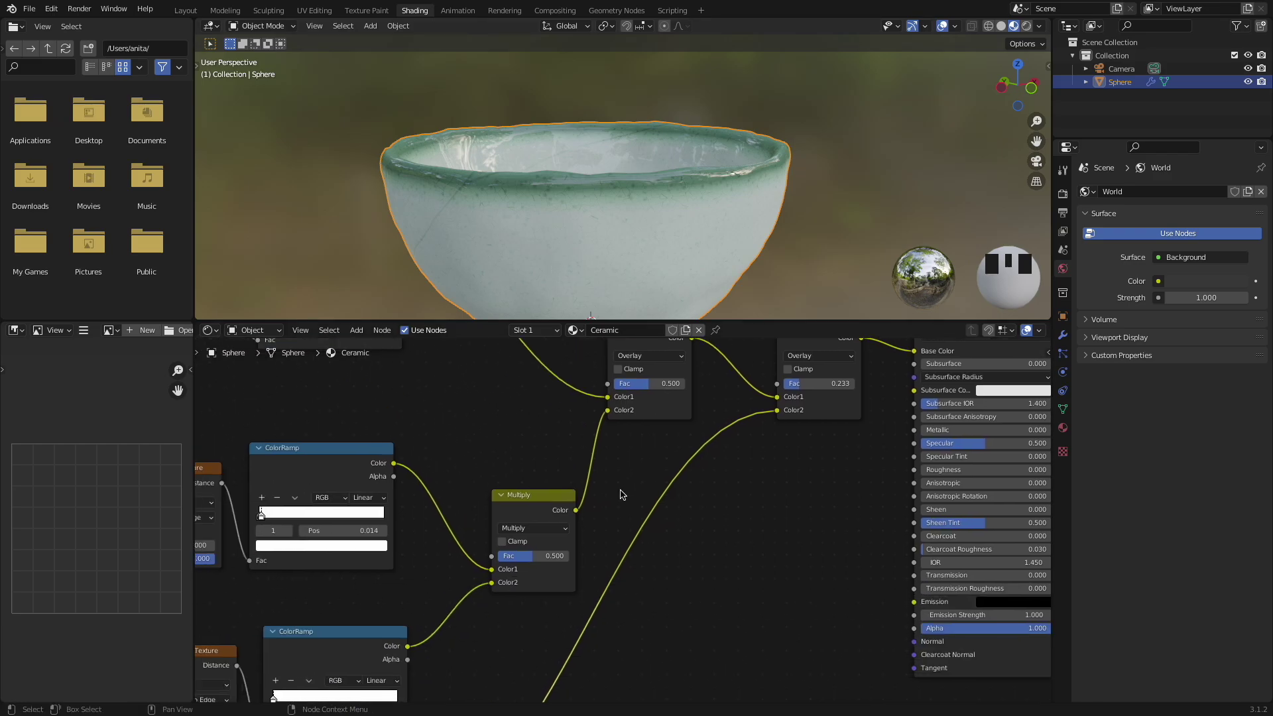
Examine the speckled glaze around the bowl's rim and wall, up close and in the front view
{"action": "scroll", "coordinate": [611, 495], "scroll_direction": "up", "scroll_amount": 2}
{"action": "middle_click_drag", "start_coordinate": [590, 316], "coordinate": [641, 250]}
{"action": "scroll", "coordinate": [565, 273], "scroll_direction": "up", "scroll_amount": 3}
{"action": "scroll", "coordinate": [680, 516], "scroll_direction": "down", "scroll_amount": 2}
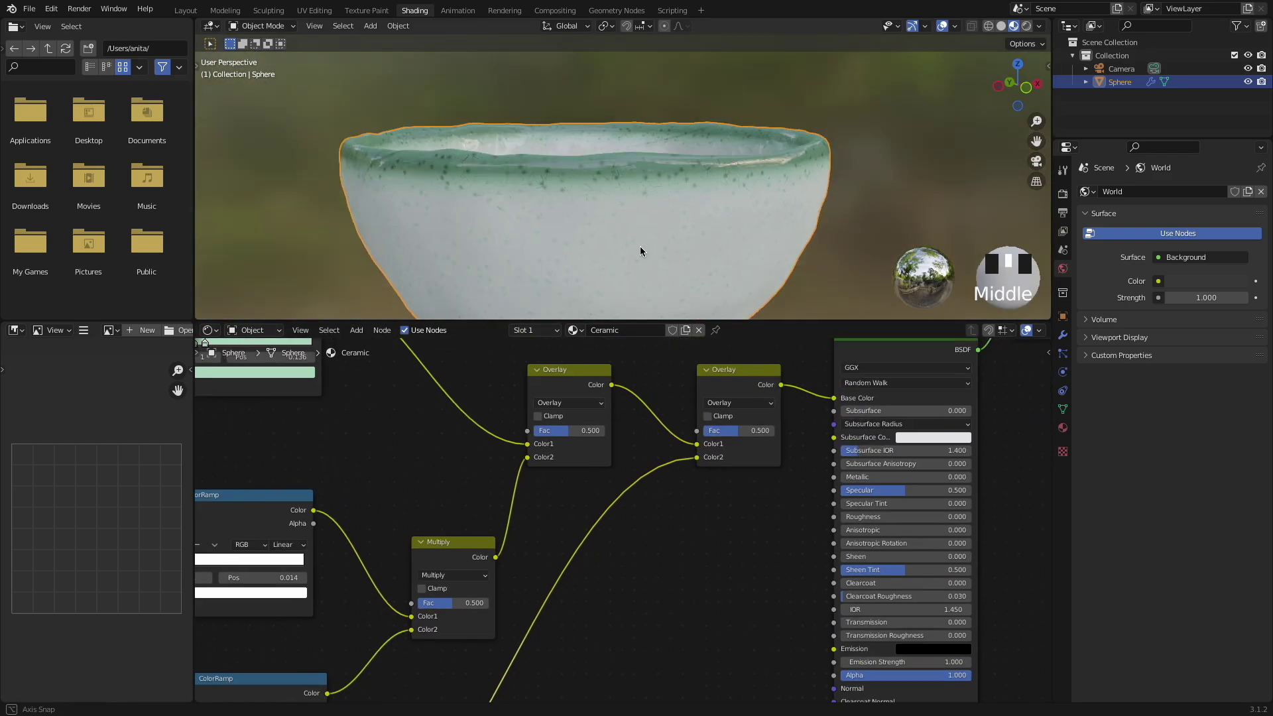
{"action": "scroll", "coordinate": [641, 250], "scroll_direction": "down", "scroll_amount": 5}
{"action": "key", "text": "KP_1"}
{"action": "key", "text": "KP_1"}
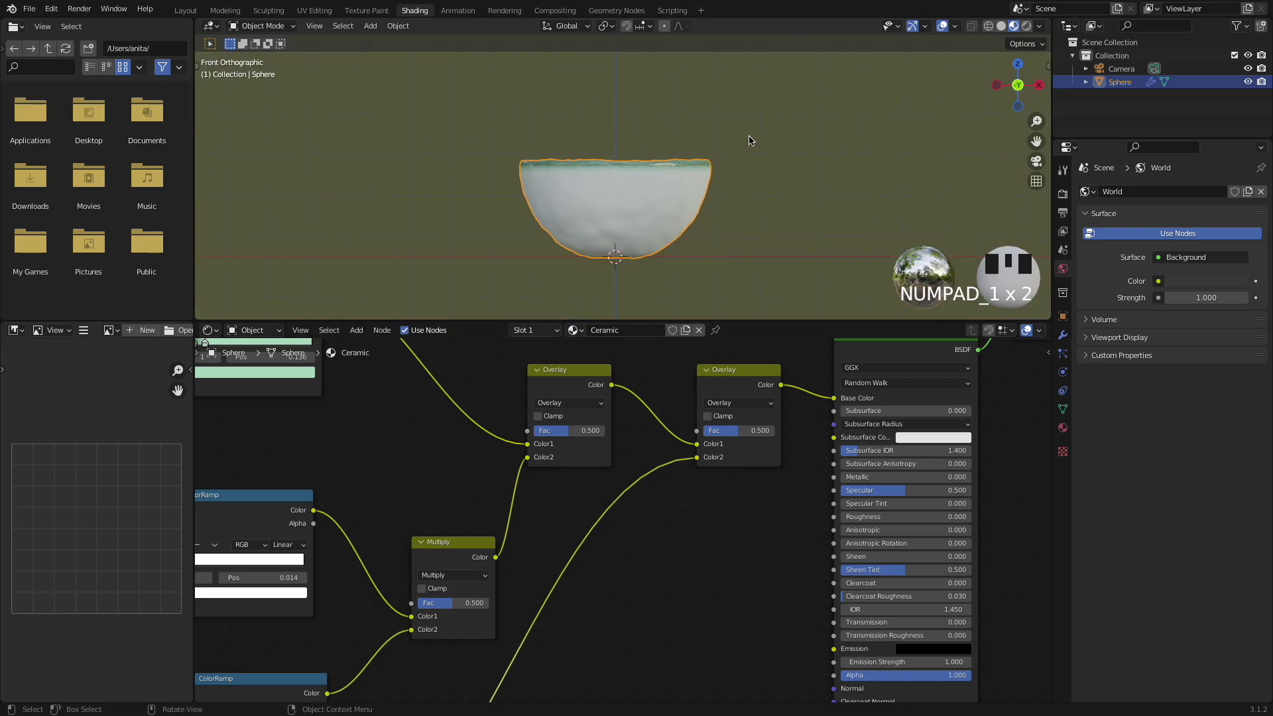
{"action": "scroll", "coordinate": [750, 139], "scroll_direction": "up", "scroll_amount": 4}
Add a new ColorRamp node below the speckle ColorRamp
{"action": "scroll", "coordinate": [669, 548], "scroll_direction": "down", "scroll_amount": 12}
{"action": "middle_click_drag", "start_coordinate": [607, 606], "coordinate": [767, 456]}
{"action": "scroll", "coordinate": [767, 456], "scroll_direction": "up", "scroll_amount": 4}
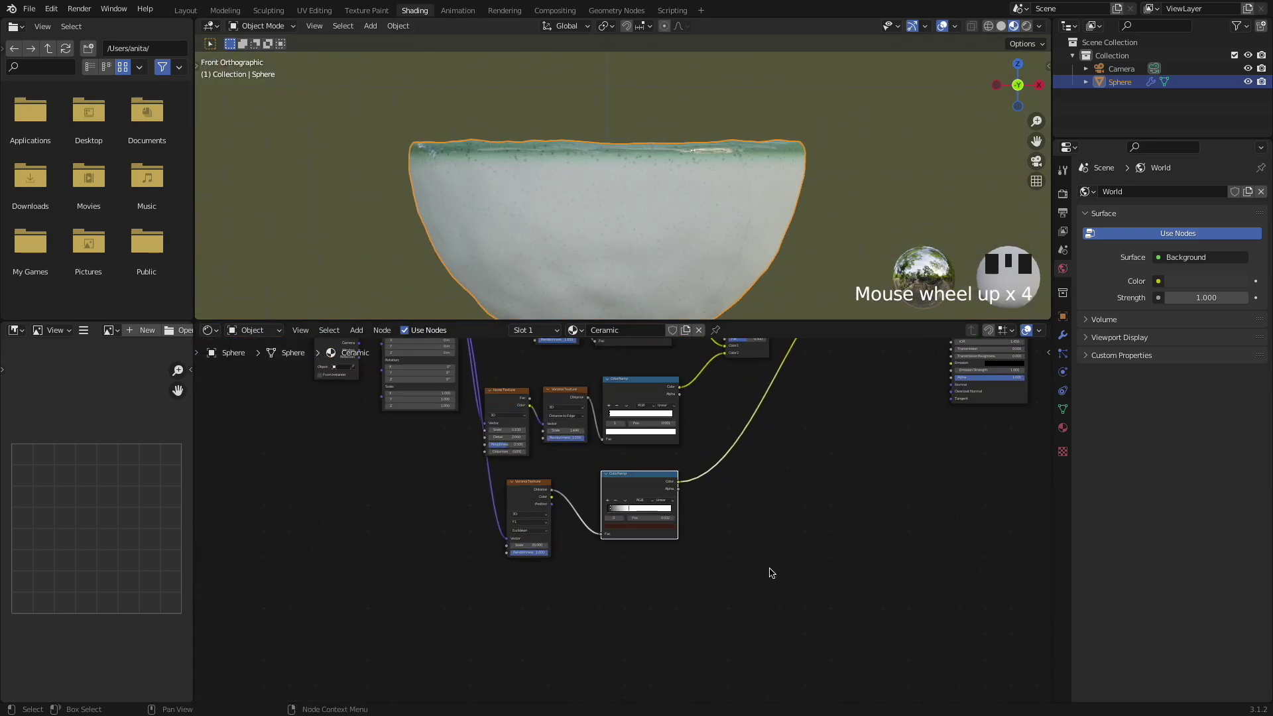
{"action": "middle_click_drag", "start_coordinate": [757, 604], "coordinate": [749, 553]}
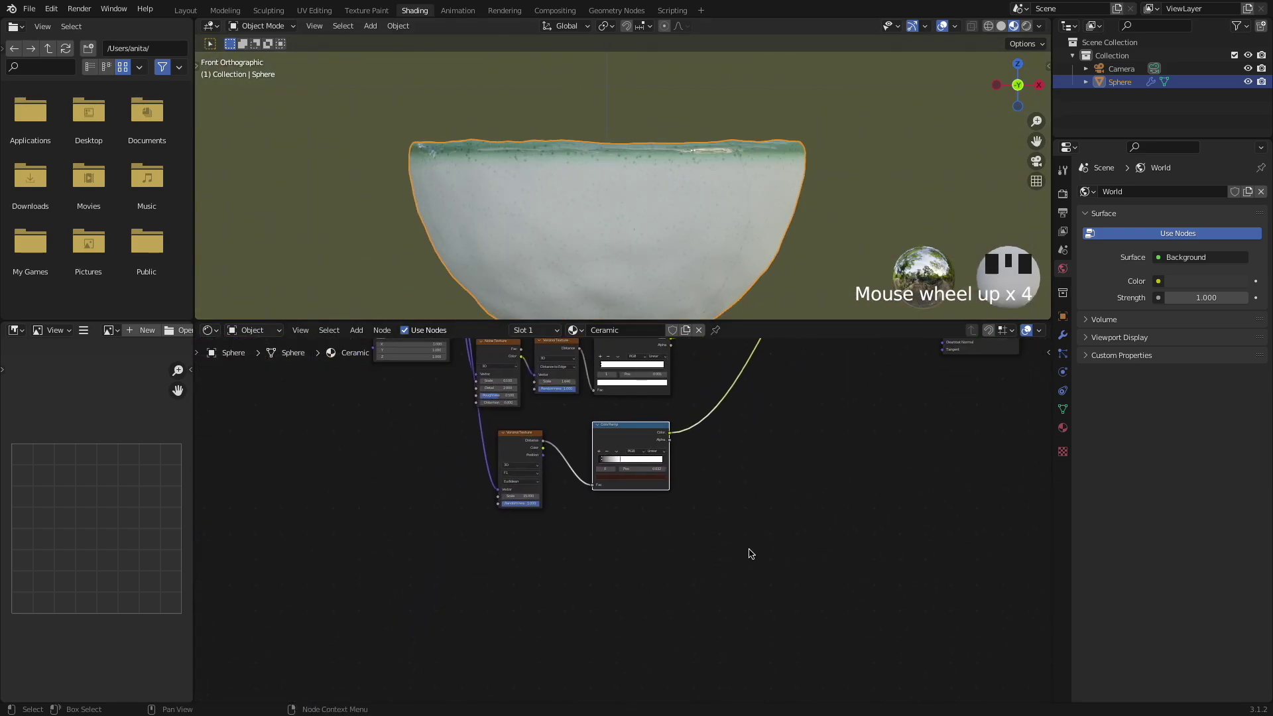
{"action": "left_click", "coordinate": [712, 541]}
{"action": "type", "text": "col"}
{"action": "key", "text": "Return"}
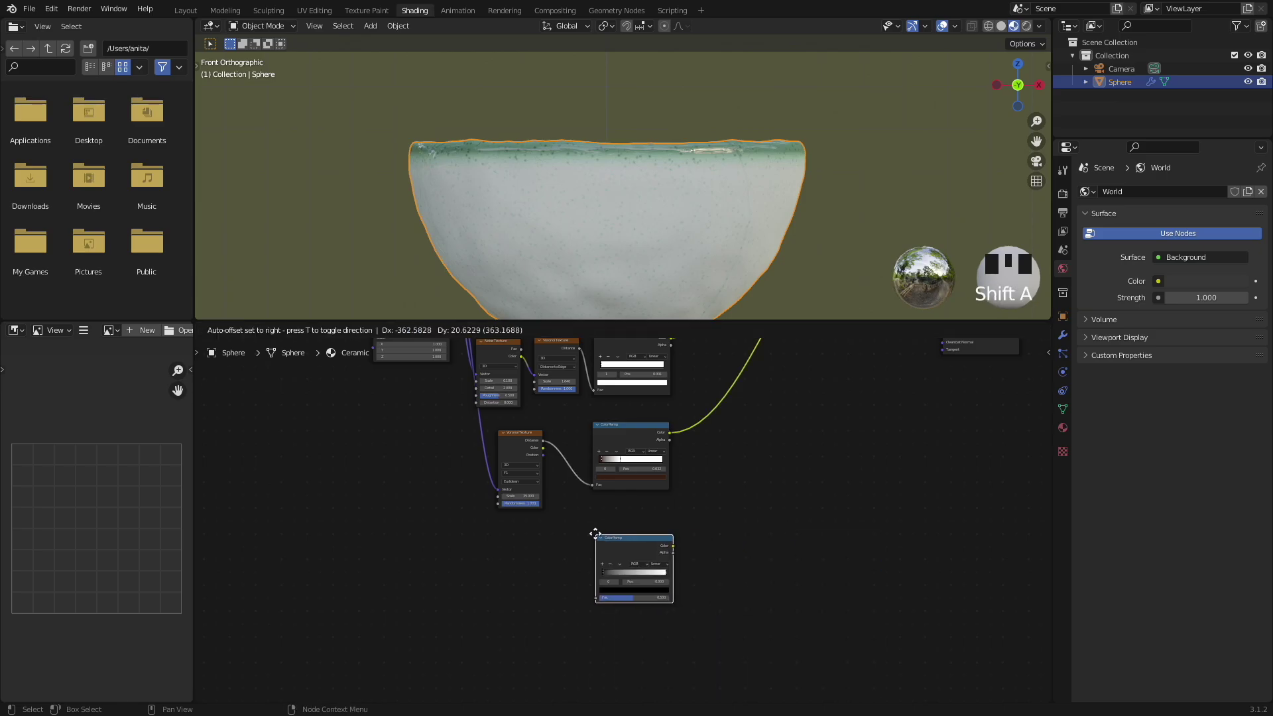
{"action": "left_click", "coordinate": [595, 535]}
Add a Musgrave Texture beside the new ColorRamp, feed its Height into the ramp's Fac, and preview the ramp on the bowl
{"action": "scroll", "coordinate": [531, 580], "scroll_direction": "up", "scroll_amount": 6}
{"action": "middle_click_drag", "start_coordinate": [485, 653], "coordinate": [530, 577]}
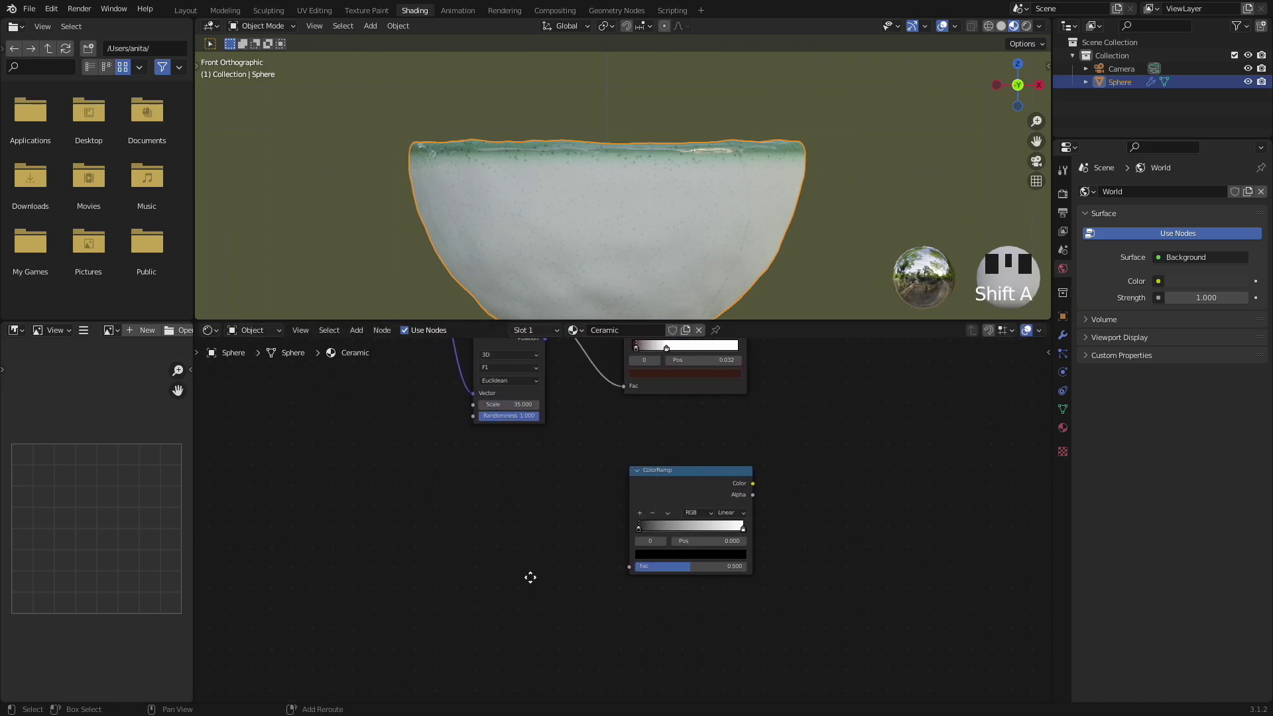
{"action": "key", "text": "shift+a"}
{"action": "left_click", "coordinate": [525, 561]}
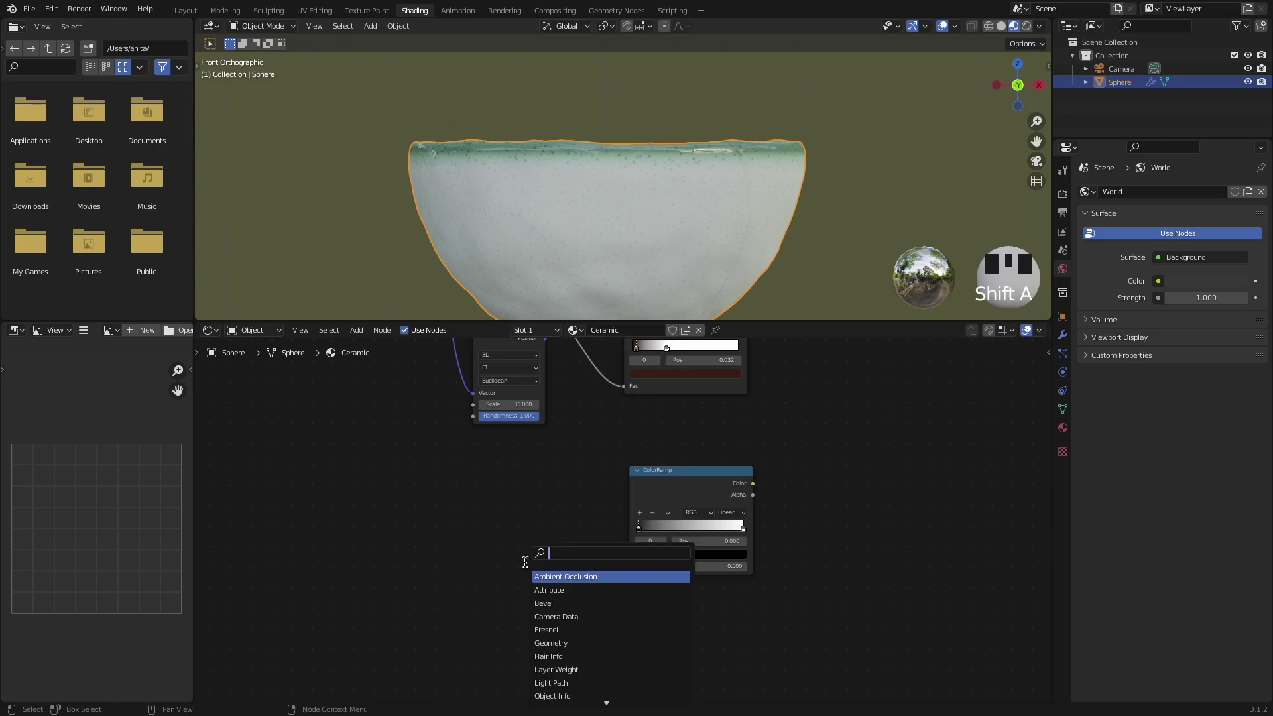
{"action": "type", "text": "mus"}
{"action": "key", "text": "Return"}
{"action": "left_click", "coordinate": [502, 527]}
{"action": "scroll", "coordinate": [592, 548], "scroll_direction": "up", "scroll_amount": 3}
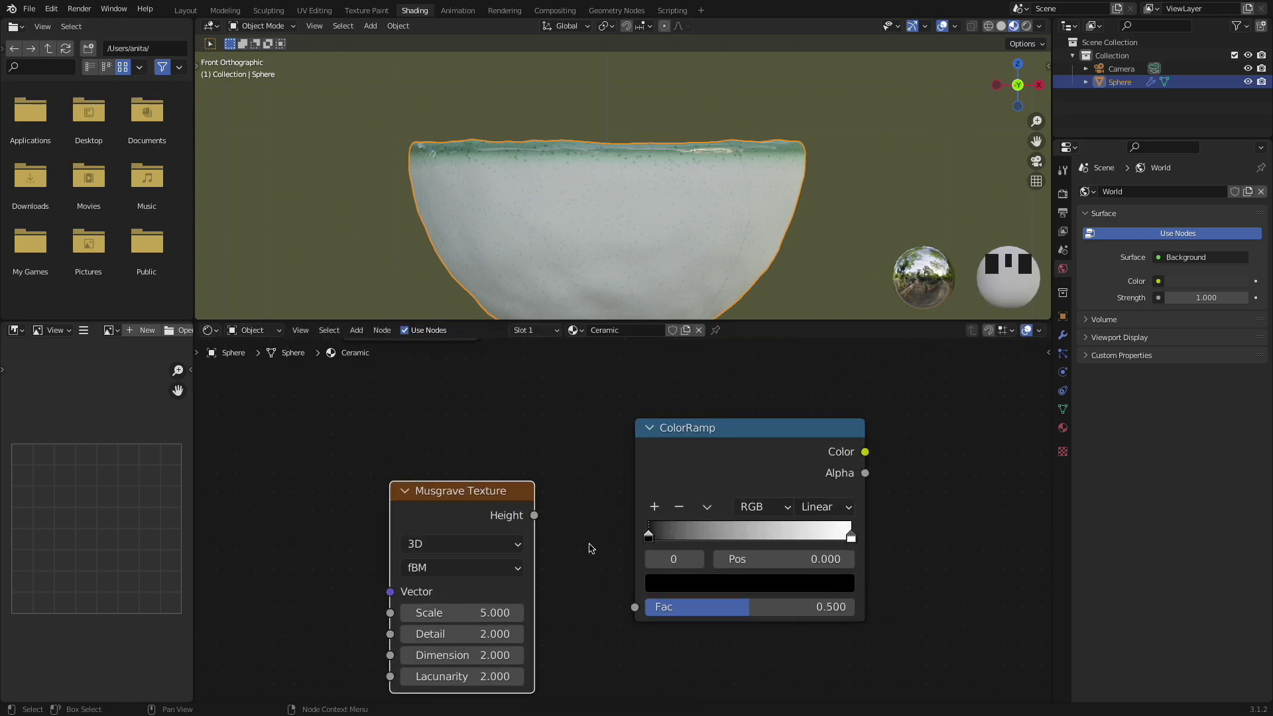
{"action": "left_click", "coordinate": [747, 436], "text": "ctrl+shift"}
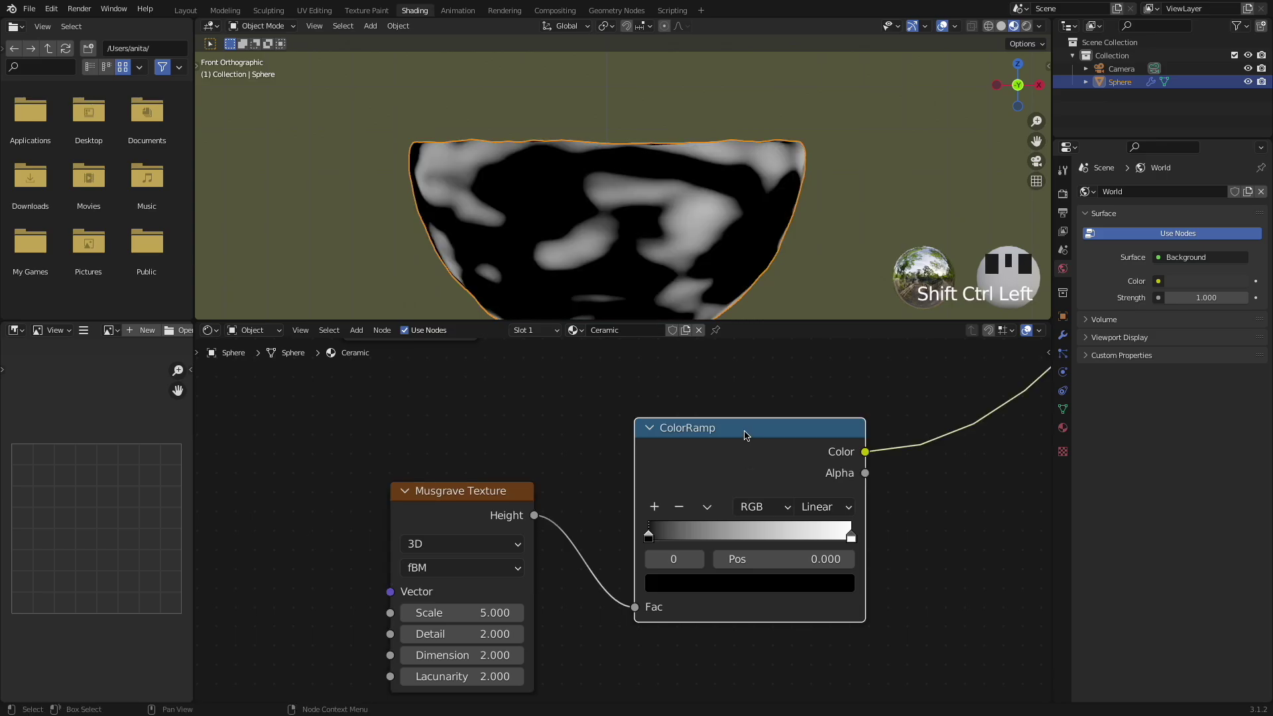
Set the Musgrave Texture's Detail to 35 and Dimension to 0.5, and adjust its Lacunarity and Scale for a fine, patchy pattern
{"action": "mouse_move", "coordinate": [461, 613]}
{"action": "left_mouse_down"}
{"action": "mouse_move", "coordinate": [414, 613]}
{"action": "mouse_move", "coordinate": [465, 613]}
{"action": "left_mouse_up"}
{"action": "left_click_drag", "start_coordinate": [462, 634], "coordinate": [498, 634]}
{"action": "left_click_drag", "start_coordinate": [478, 676], "coordinate": [358, 655]}
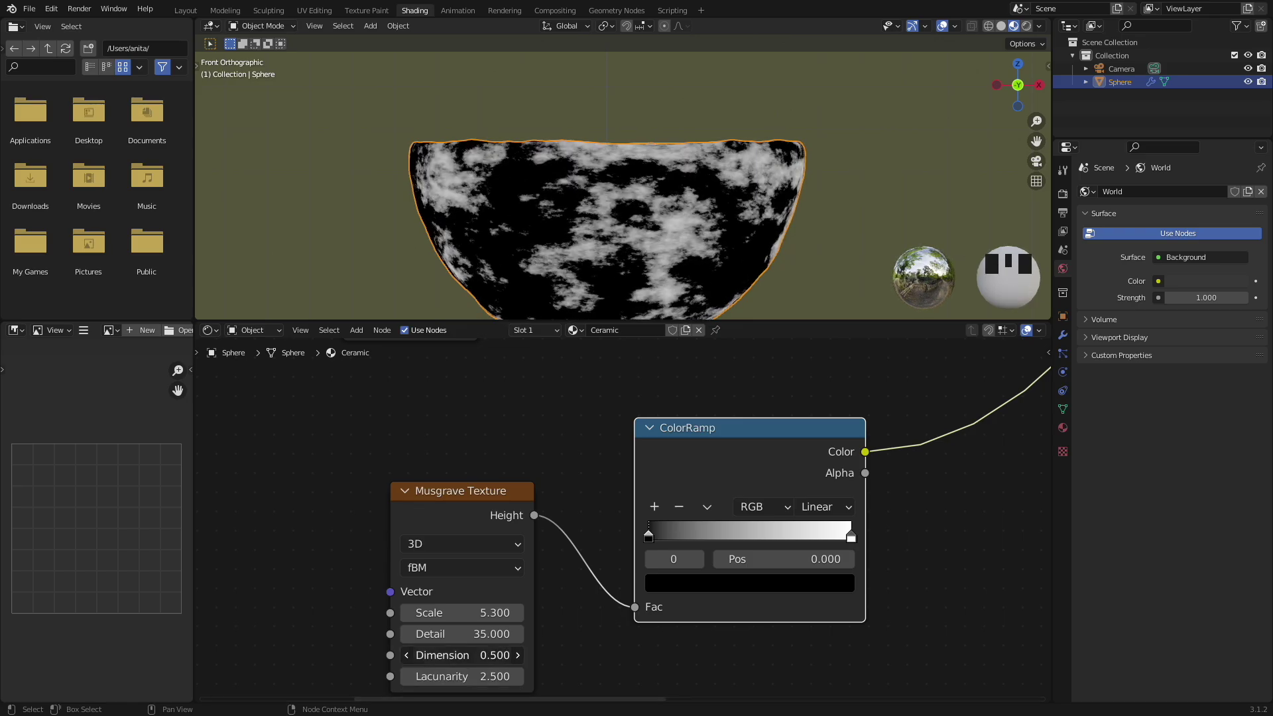
{"action": "left_click_drag", "start_coordinate": [464, 676], "coordinate": [504, 676]}
{"action": "left_click_drag", "start_coordinate": [464, 612], "coordinate": [419, 613]}
Connect the lower Mapping node's Vector to the Musgrave Texture, and move the Musgrave Texture and its ColorRamp closer to the nodes above
{"action": "middle_click_drag", "start_coordinate": [411, 212], "coordinate": [716, 261]}
{"action": "key", "text": "Home"}
{"action": "left_click_drag", "start_coordinate": [559, 620], "coordinate": [556, 616]}
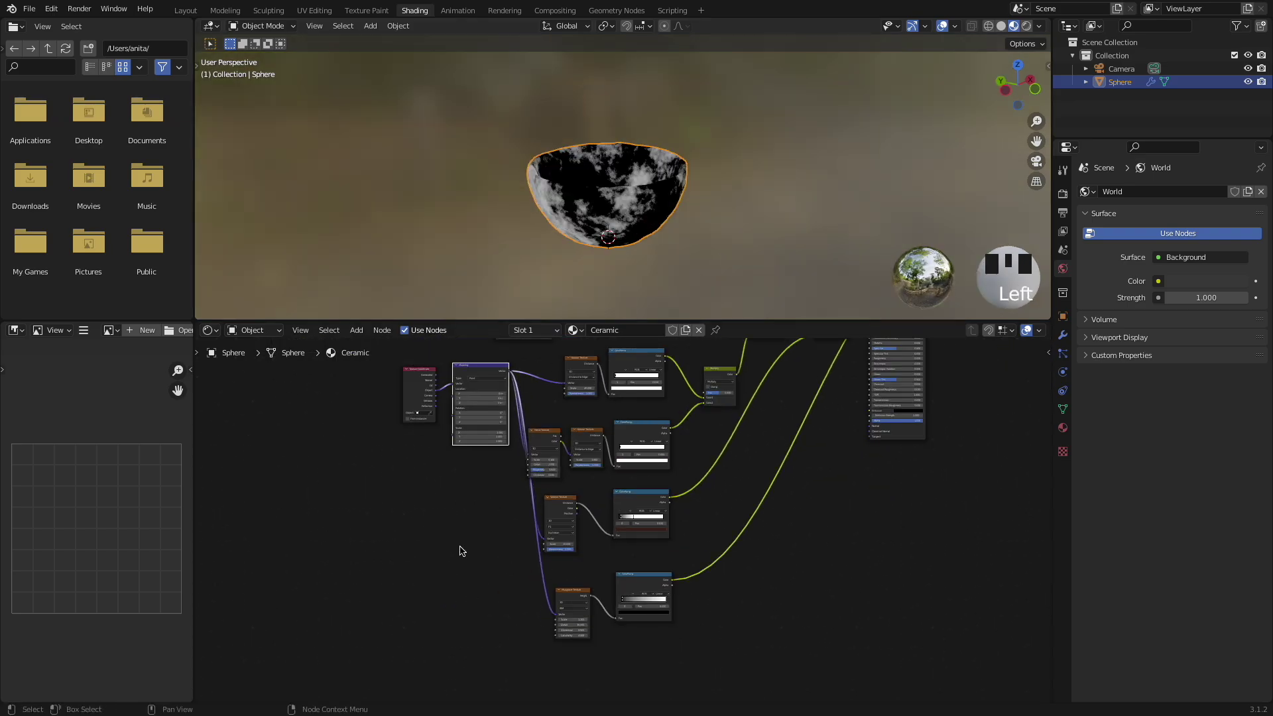
{"action": "scroll", "coordinate": [483, 498], "scroll_direction": "up", "scroll_amount": 6}
{"action": "left_click_drag", "start_coordinate": [487, 590], "coordinate": [656, 636]}
{"action": "left_click_drag", "start_coordinate": [631, 603], "coordinate": [630, 570]}
{"action": "left_click_drag", "start_coordinate": [631, 571], "coordinate": [631, 585]}
Make room by repositioning the second Overlay, Principled BSDF and Material Output, and insert a duplicate Overlay before the Base Color input
{"action": "middle_click_drag", "start_coordinate": [977, 491], "coordinate": [614, 393]}
{"action": "left_click_drag", "start_coordinate": [600, 438], "coordinate": [563, 438]}
{"action": "left_click_drag", "start_coordinate": [805, 383], "coordinate": [911, 420]}
{"action": "left_click_drag", "start_coordinate": [696, 416], "coordinate": [784, 416]}
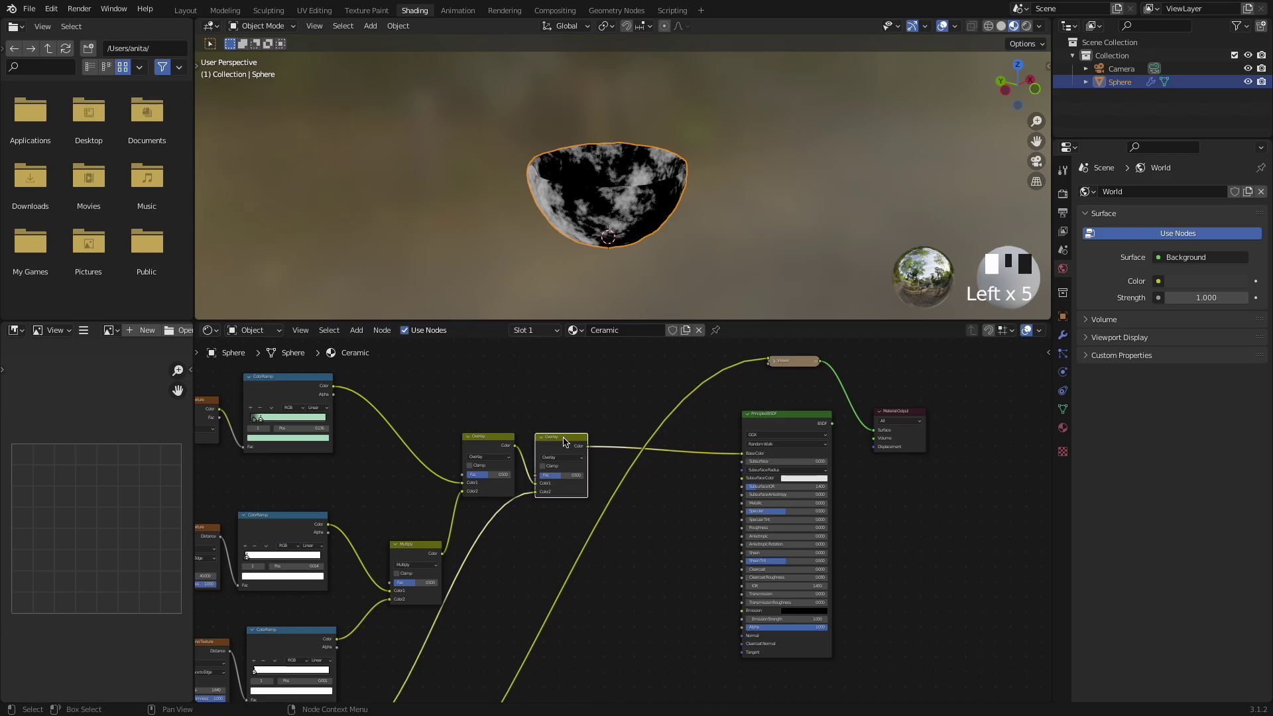
{"action": "key", "text": "shift+d"}
{"action": "left_click", "coordinate": [687, 444]}
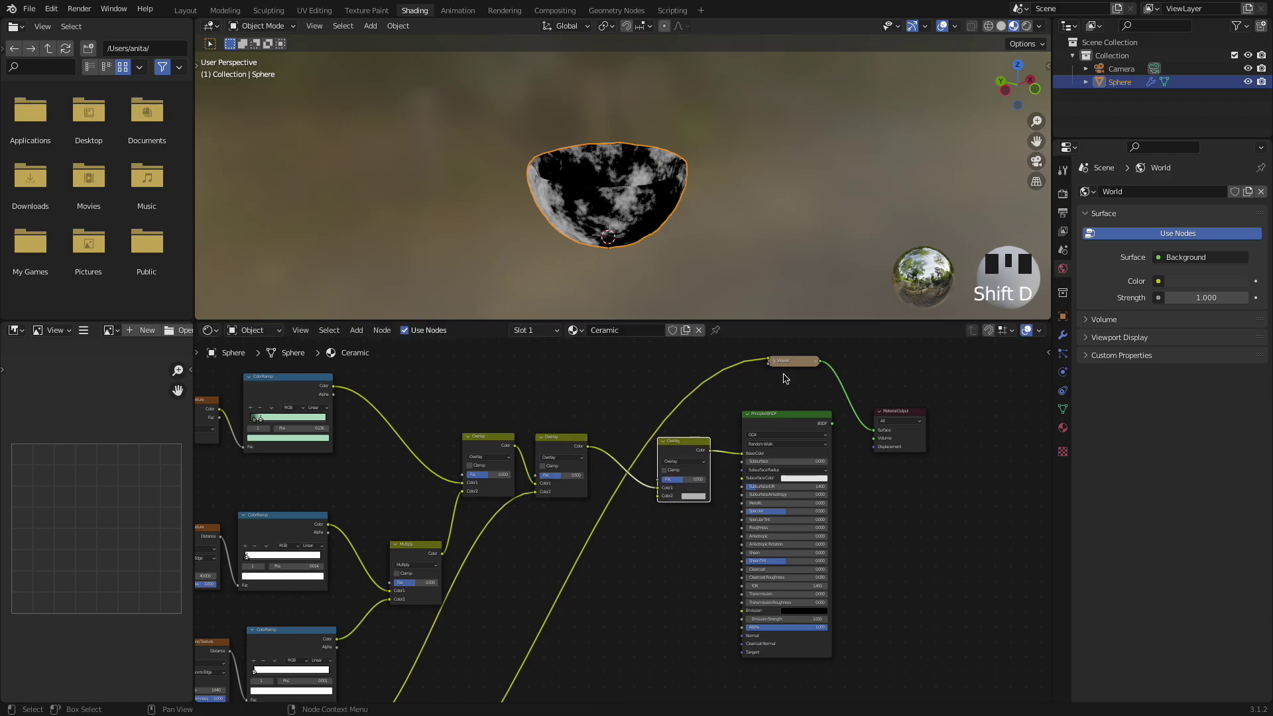
Preview the Principled BSDF again and connect the Musgrave ColorRamp's Color to the third Overlay's Color2
{"action": "left_click", "coordinate": [745, 473], "text": "ctrl+shift"}
{"action": "scroll", "coordinate": [623, 575], "scroll_direction": "down", "scroll_amount": 11}
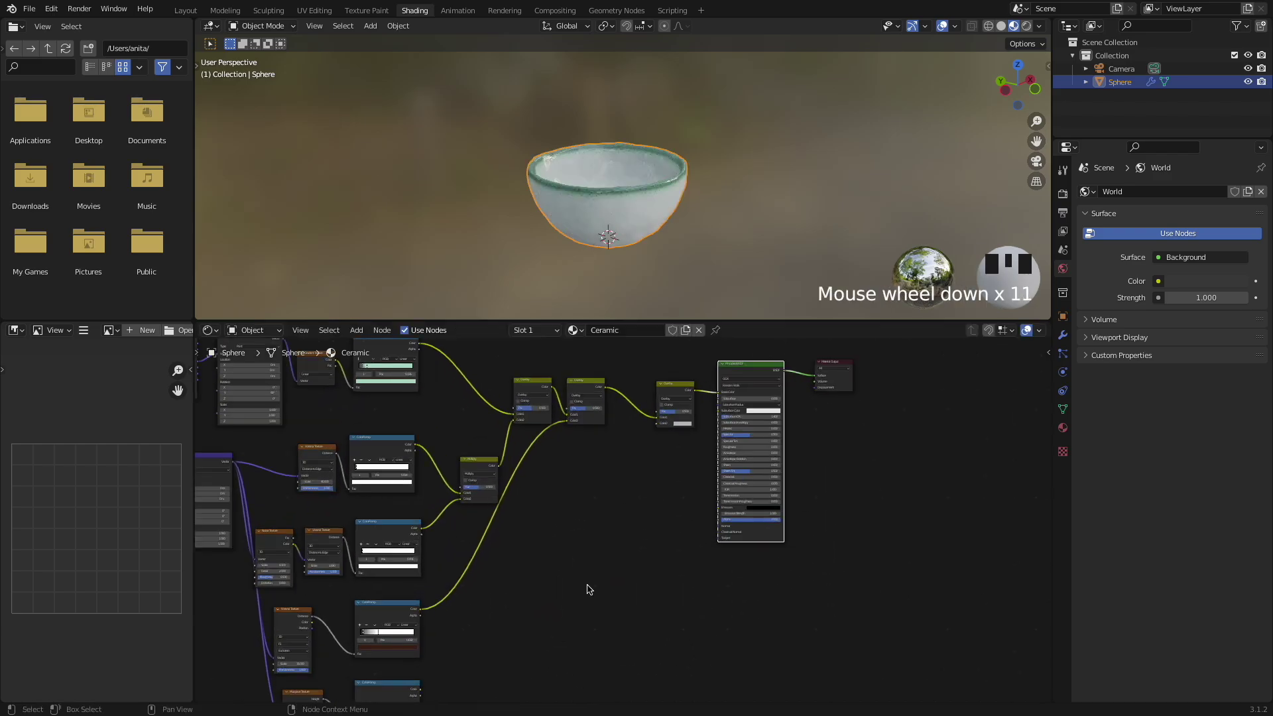
{"action": "left_click_drag", "start_coordinate": [420, 690], "coordinate": [653, 429]}
{"action": "scroll", "coordinate": [696, 445], "scroll_direction": "up", "scroll_amount": 6}
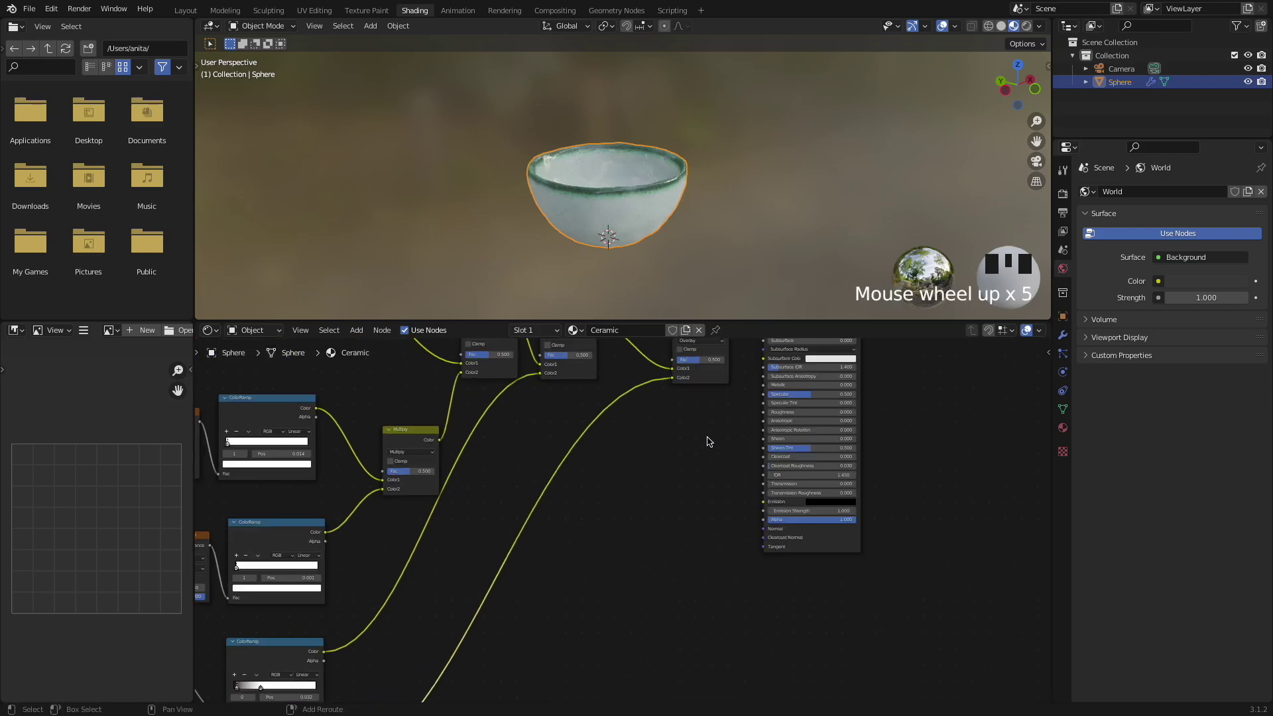
Examine the combined glaze on the bowl up close and review the chain of mix nodes
{"action": "scroll", "coordinate": [688, 236], "scroll_direction": "up", "scroll_amount": 4}
{"action": "middle_click_drag", "start_coordinate": [688, 236], "coordinate": [718, 216]}
{"action": "middle_click_drag", "start_coordinate": [627, 236], "coordinate": [722, 232]}
{"action": "scroll", "coordinate": [549, 593], "scroll_direction": "down", "scroll_amount": 2}
{"action": "middle_click_drag", "start_coordinate": [545, 592], "coordinate": [608, 456]}
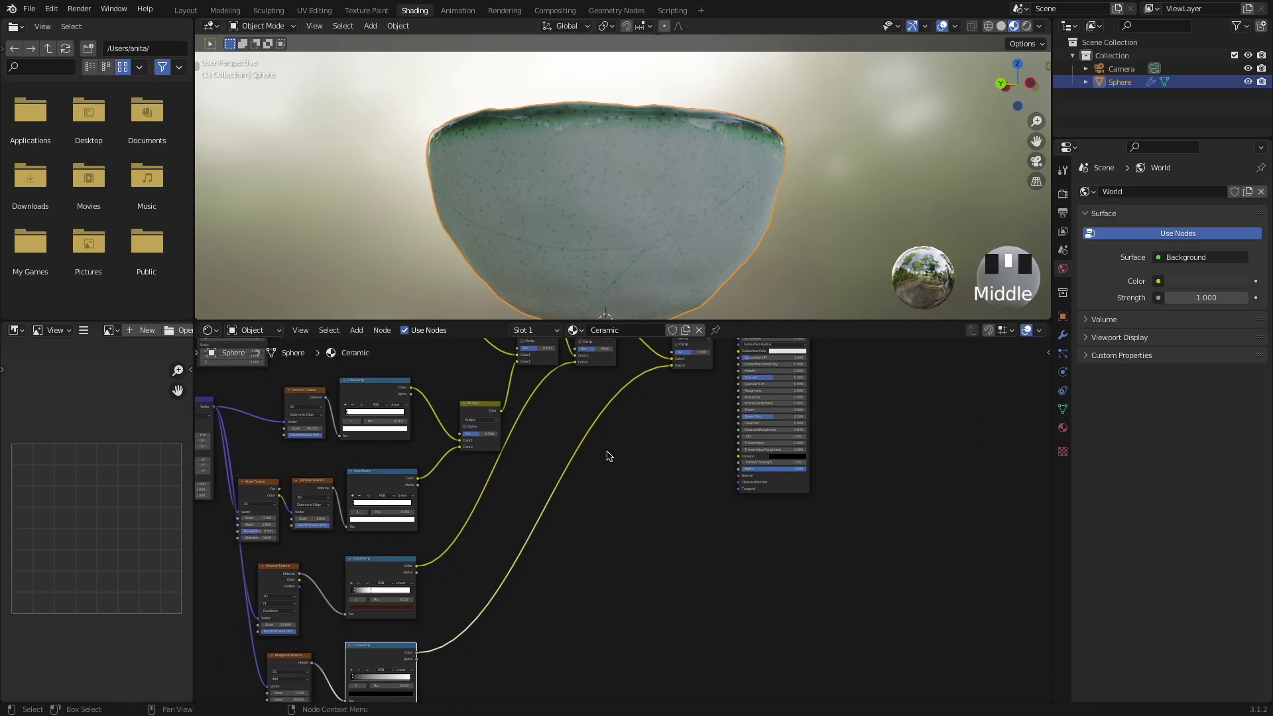
{"action": "scroll", "coordinate": [669, 531], "scroll_direction": "up", "scroll_amount": 6}
{"action": "middle_click_drag", "start_coordinate": [647, 410], "coordinate": [783, 563]}
{"action": "scroll", "coordinate": [645, 146], "scroll_direction": "up", "scroll_amount": 5}
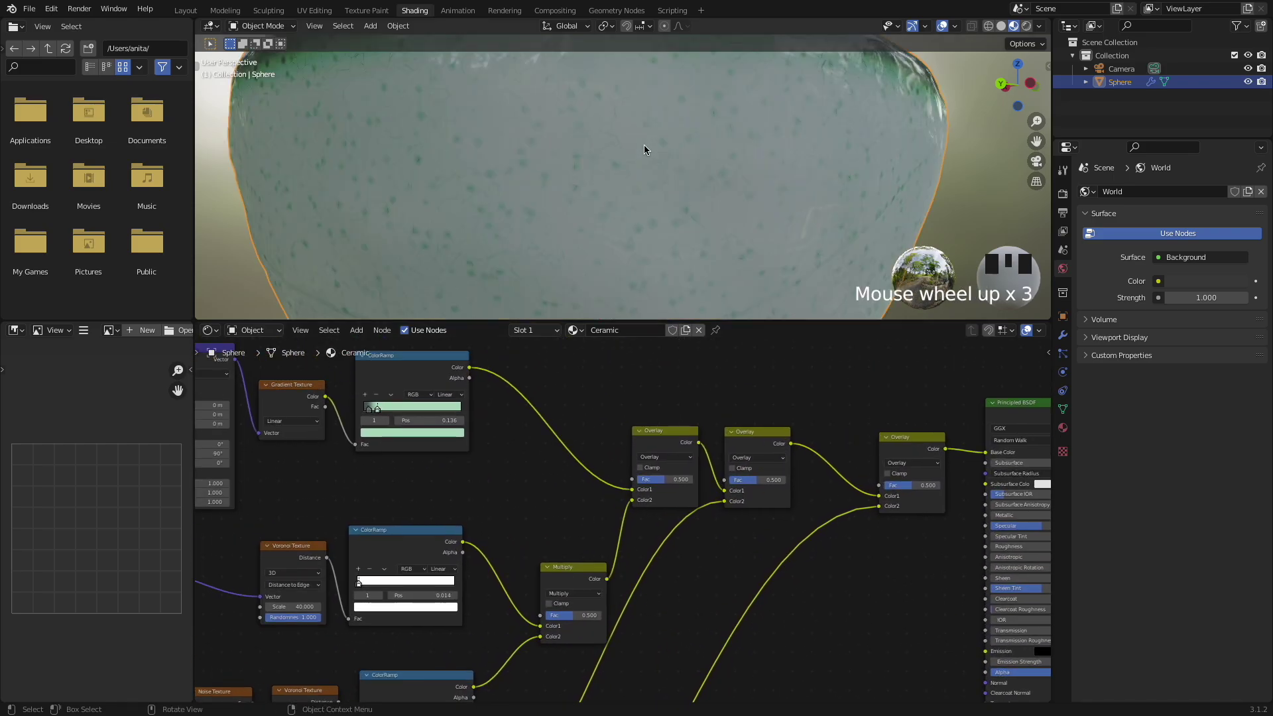
Set the crackle Multiply node's factor to 1 and the upper crackle ColorRamp's white stop to position 0.018
{"action": "scroll", "coordinate": [644, 146], "scroll_direction": "down", "scroll_amount": 2}
{"action": "middle_click_drag", "start_coordinate": [603, 614], "coordinate": [586, 563]}
{"action": "scroll", "coordinate": [587, 562], "scroll_direction": "up", "scroll_amount": 4}
{"action": "left_click_drag", "start_coordinate": [536, 585], "coordinate": [551, 585]}
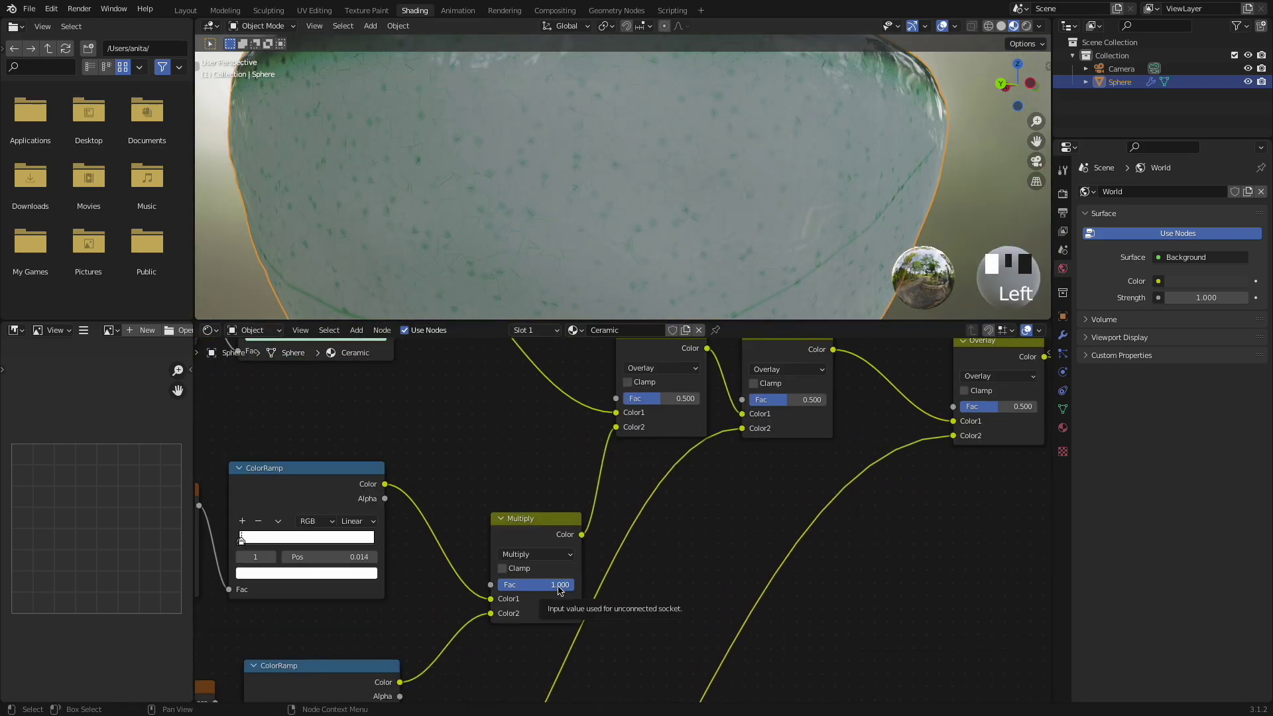
{"action": "scroll", "coordinate": [657, 159], "scroll_direction": "up", "scroll_amount": 1}
{"action": "scroll", "coordinate": [529, 489], "scroll_direction": "up", "scroll_amount": 2}
{"action": "scroll", "coordinate": [713, 242], "scroll_direction": "down", "scroll_amount": 3}
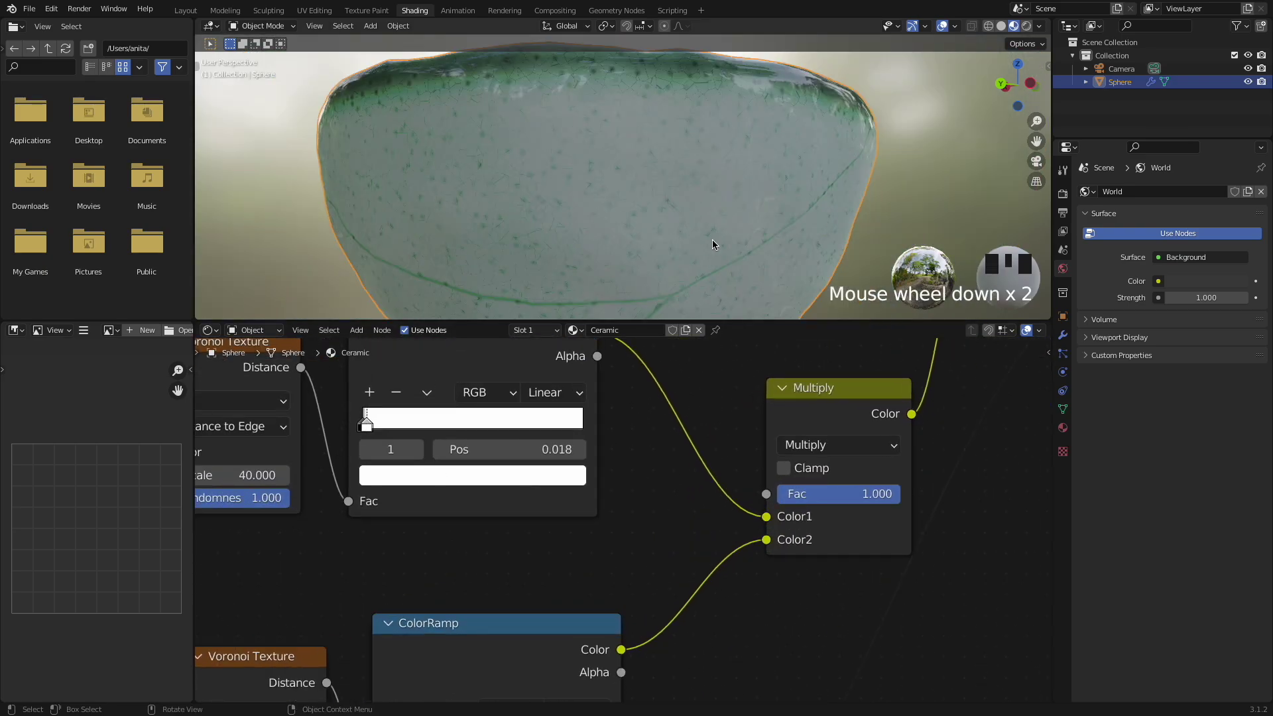
Lower the first Overlay node's factor to 0.267 to soften the crackle lines, checking the bowl up close
{"action": "middle_click_drag", "start_coordinate": [713, 241], "coordinate": [746, 233]}
{"action": "middle_click_drag", "start_coordinate": [882, 436], "coordinate": [623, 520]}
{"action": "middle_click_drag", "start_coordinate": [769, 401], "coordinate": [548, 600]}
{"action": "middle_click_drag", "start_coordinate": [607, 520], "coordinate": [582, 609]}
{"action": "left_click_drag", "start_coordinate": [554, 565], "coordinate": [505, 564]}
{"action": "scroll", "coordinate": [579, 665], "scroll_direction": "down", "scroll_amount": 16}
{"action": "middle_click_drag", "start_coordinate": [601, 600], "coordinate": [535, 590]}
{"action": "scroll", "coordinate": [535, 591], "scroll_direction": "up", "scroll_amount": 8}
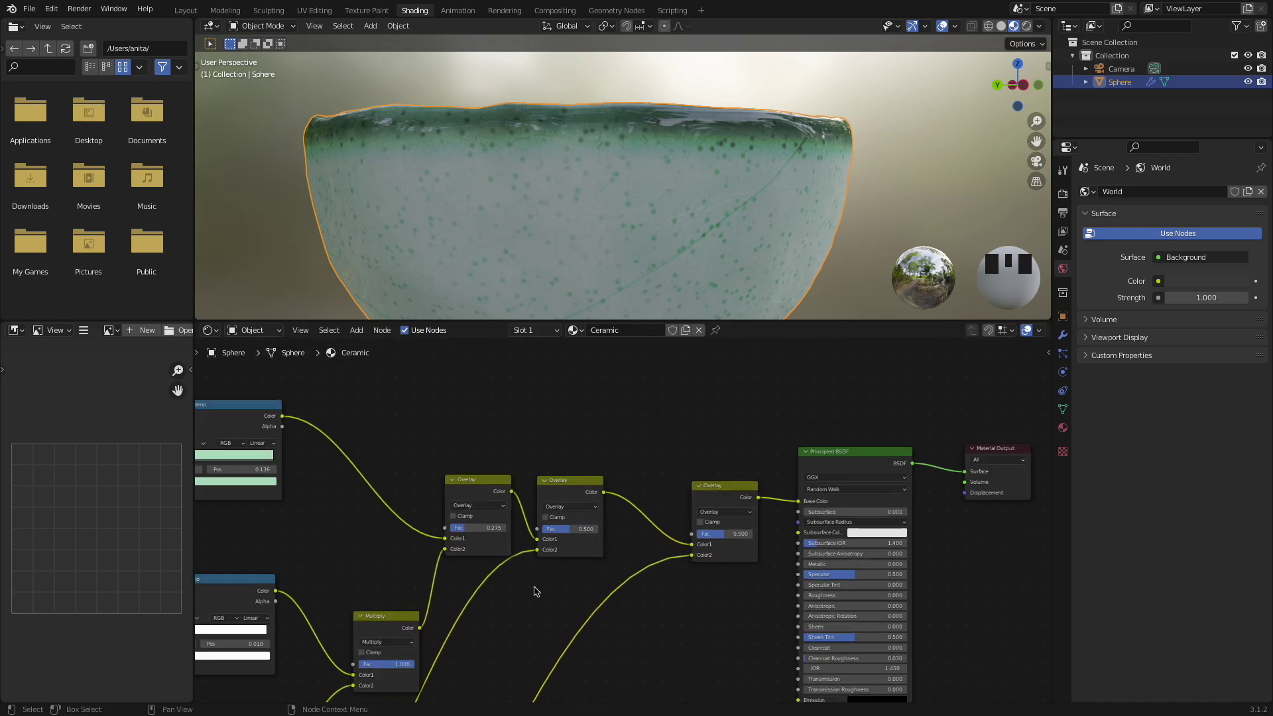
{"action": "scroll", "coordinate": [647, 198], "scroll_direction": "up", "scroll_amount": 2}
{"action": "left_click_drag", "start_coordinate": [467, 529], "coordinate": [462, 528]}
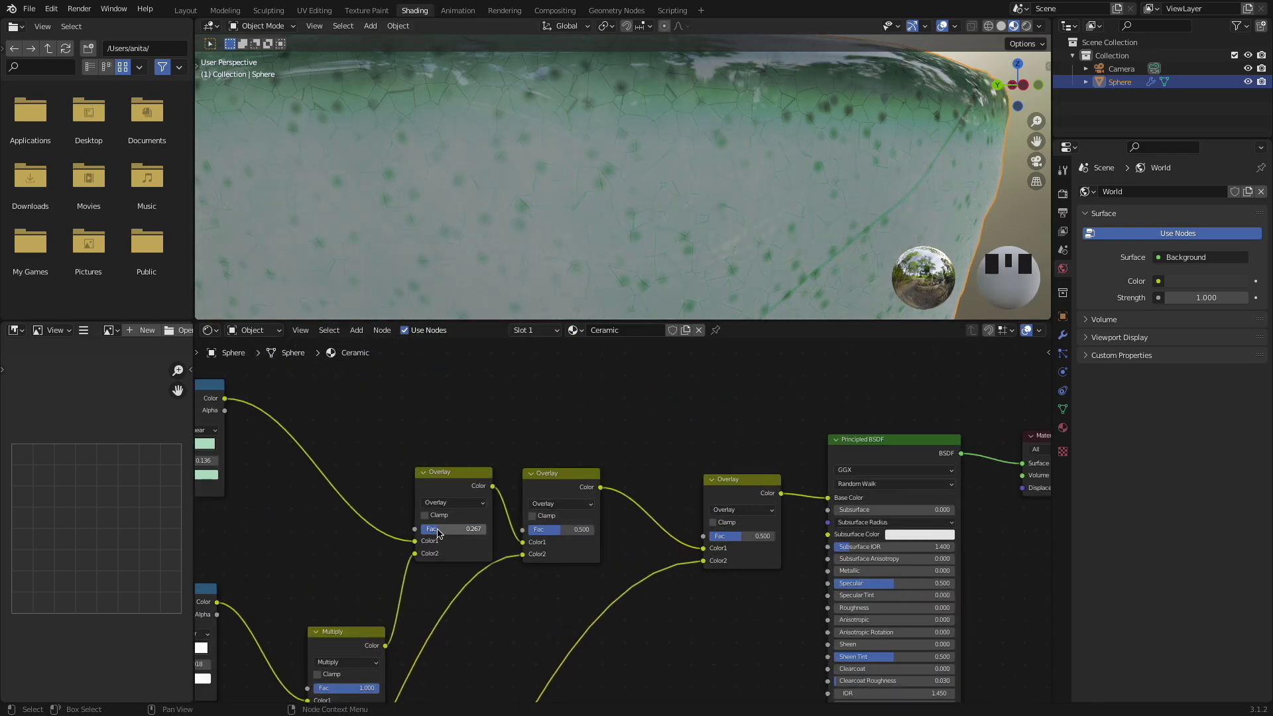
Move the second Overlay nearer the third, and set the second's factor to 0.225 and the third's to 0.317
{"action": "left_click_drag", "start_coordinate": [553, 480], "coordinate": [610, 483]}
{"action": "left_click_drag", "start_coordinate": [618, 533], "coordinate": [598, 533]}
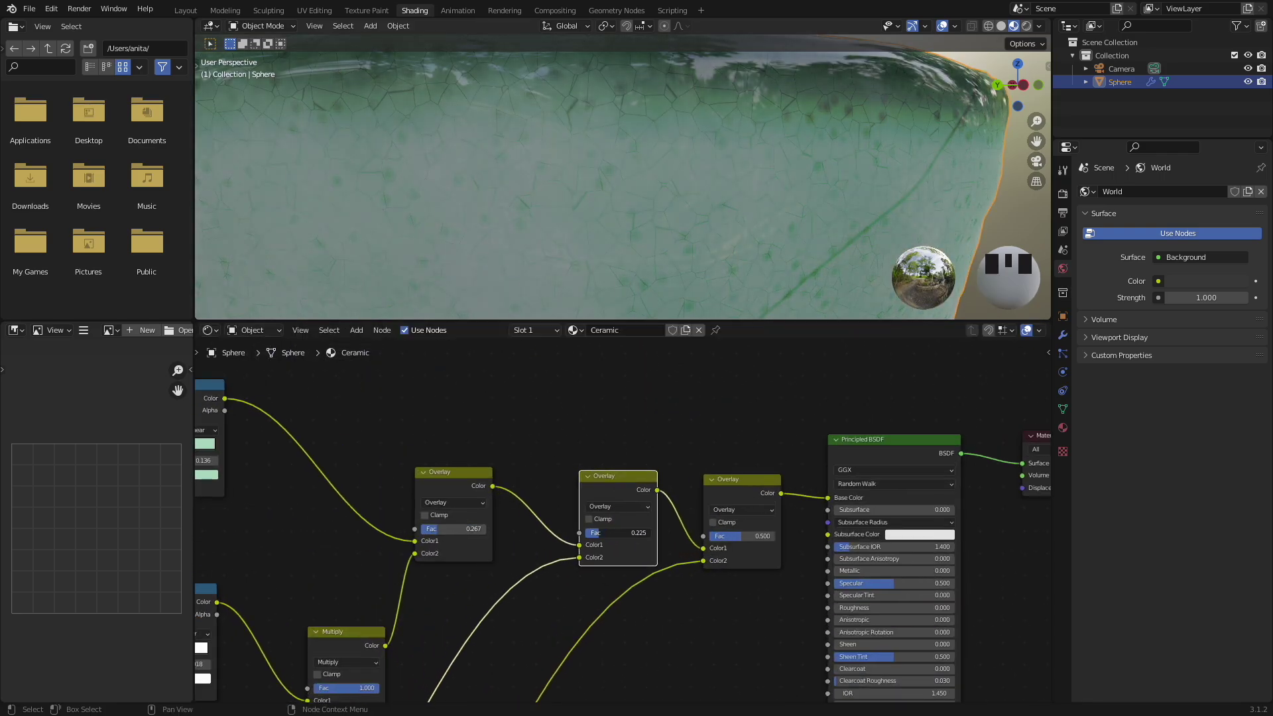
{"action": "left_click_drag", "start_coordinate": [751, 541], "coordinate": [785, 541]}
{"action": "scroll", "coordinate": [716, 291], "scroll_direction": "down", "scroll_amount": 10}
{"action": "middle_click_drag", "start_coordinate": [716, 291], "coordinate": [654, 301]}
{"action": "scroll", "coordinate": [653, 301], "scroll_direction": "up", "scroll_amount": 4}
{"action": "left_click_drag", "start_coordinate": [769, 537], "coordinate": [766, 536]}
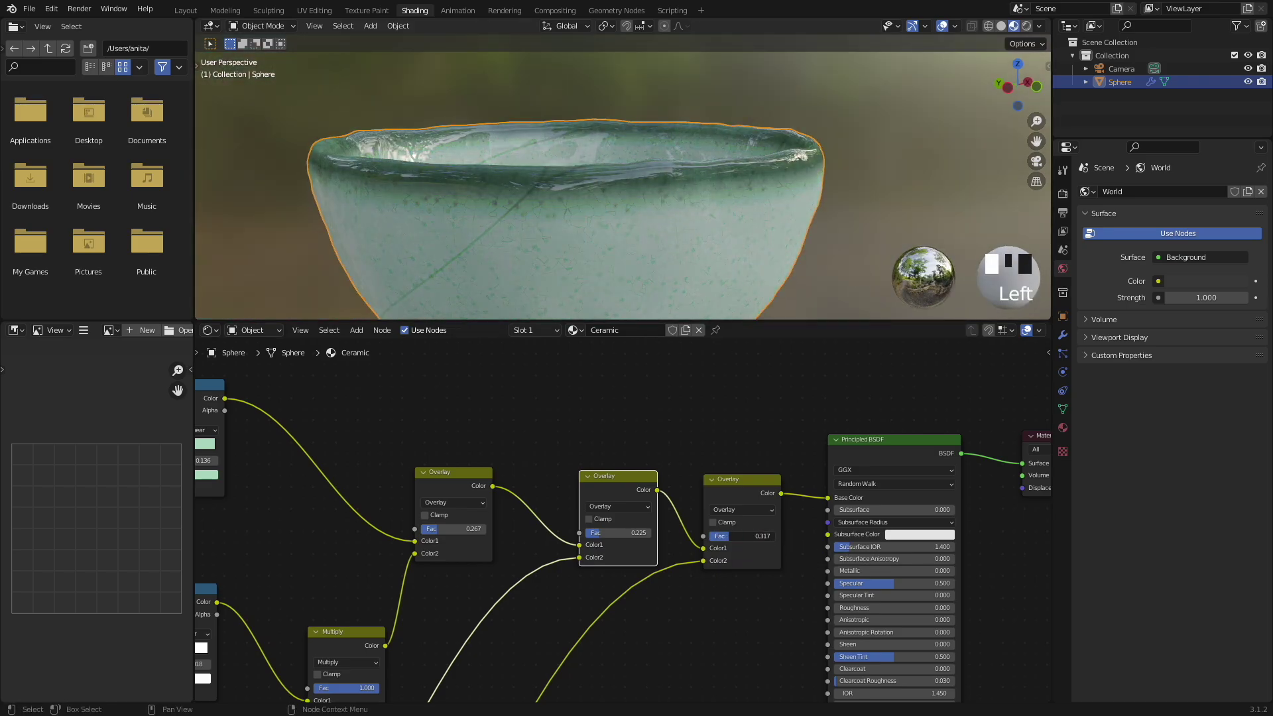